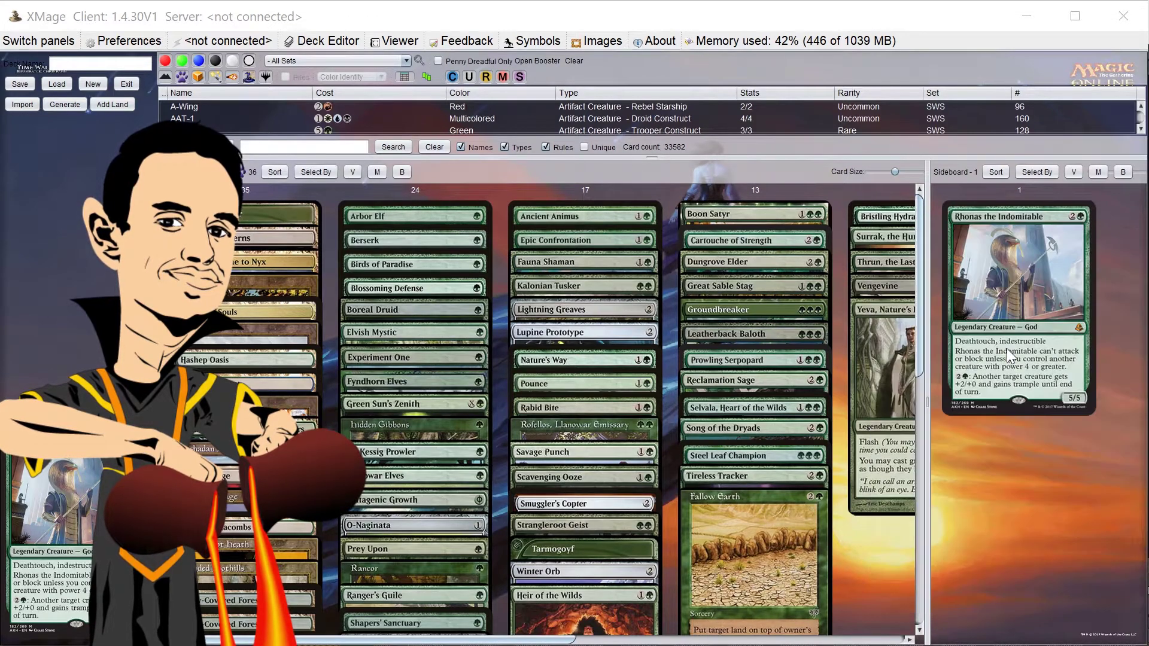
drag(548, 640, 874, 640)
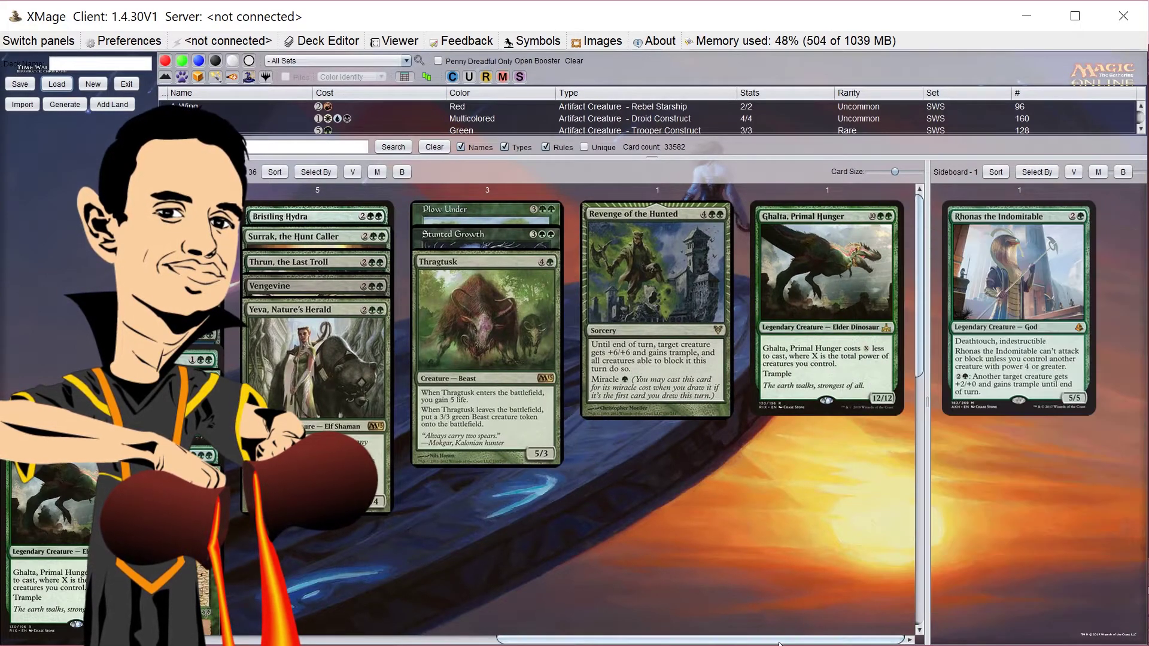
scroll(779, 644, left, 10)
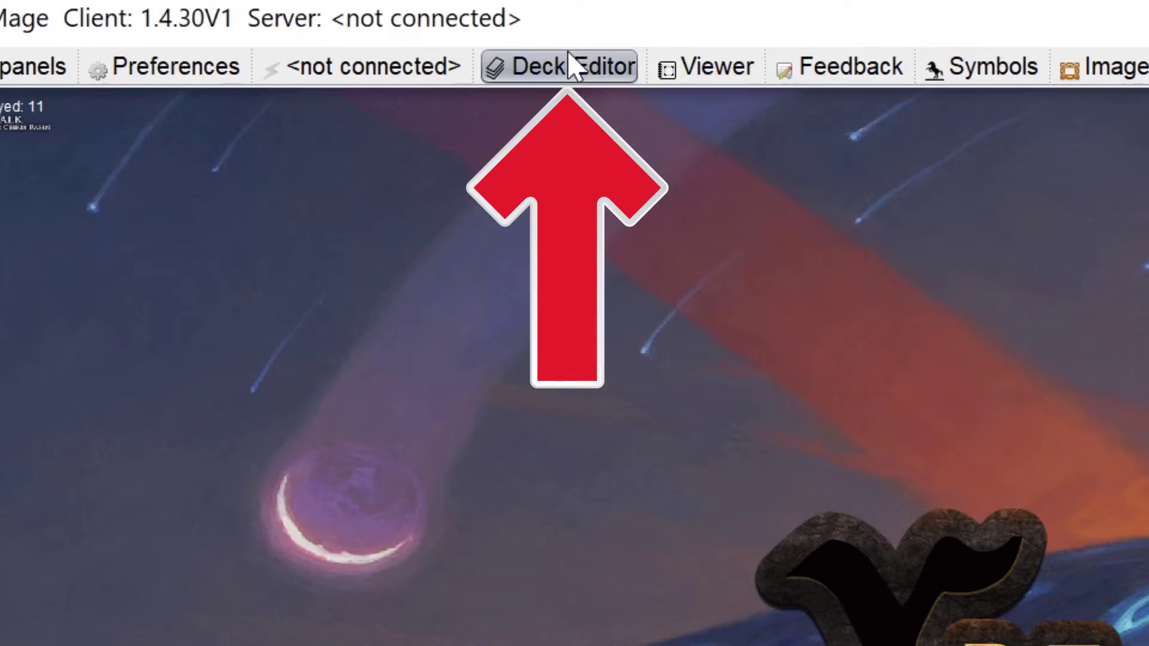
Step: Open the deck editor and load the template deck Black staples.dck
click(570, 60)
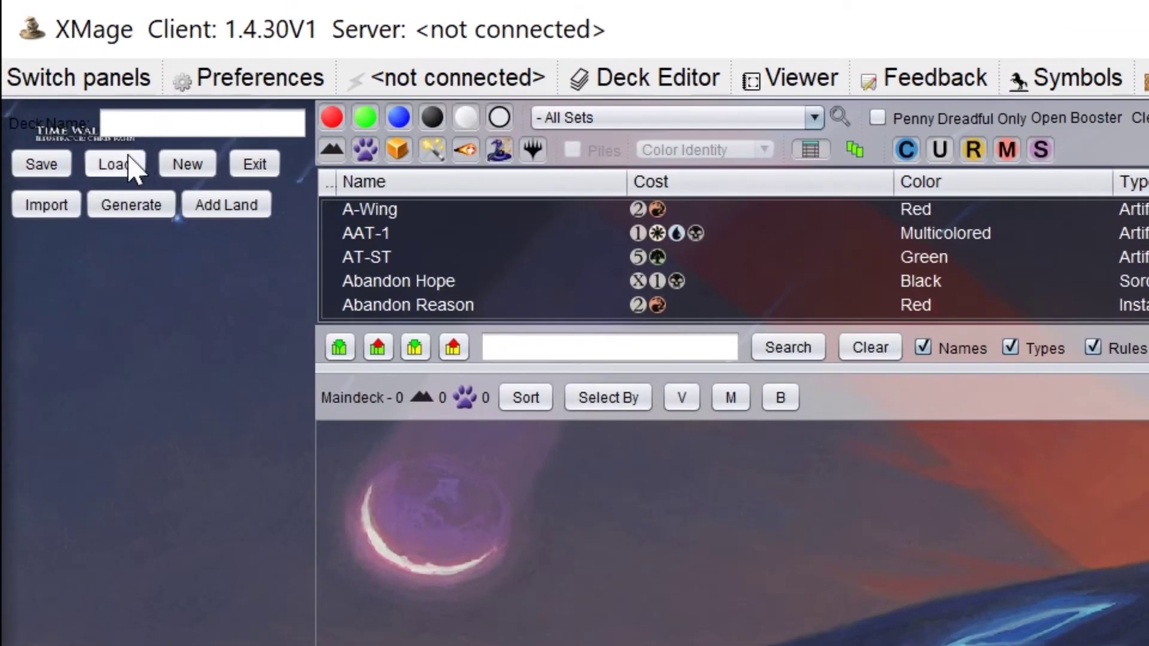
click(57, 84)
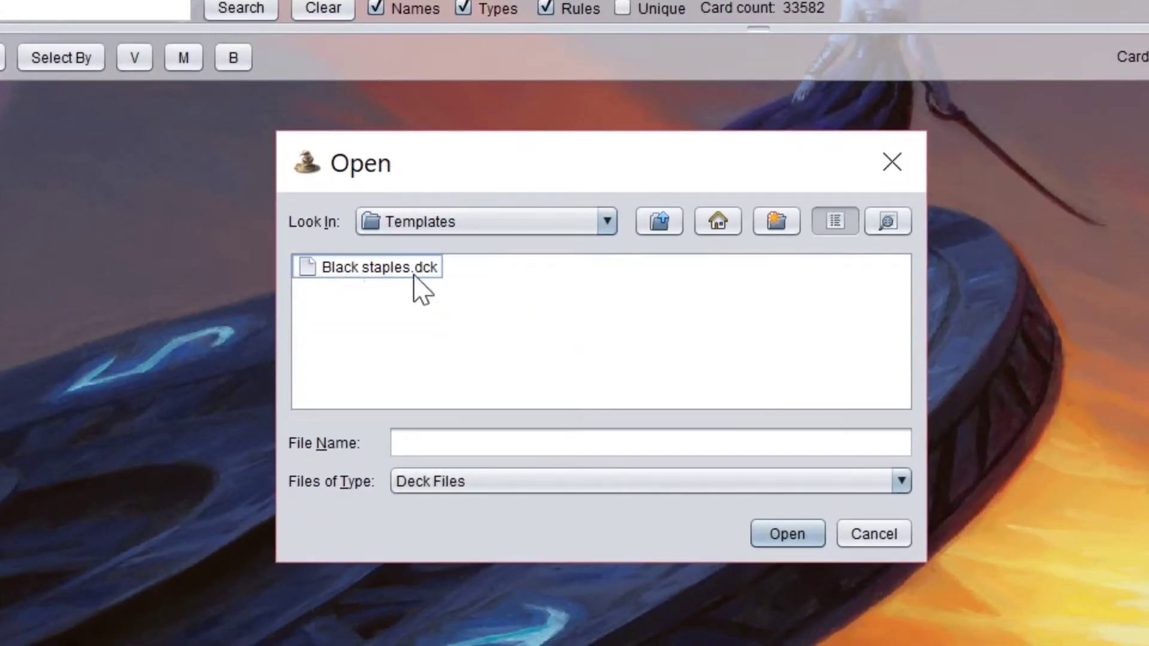
double_click(328, 276)
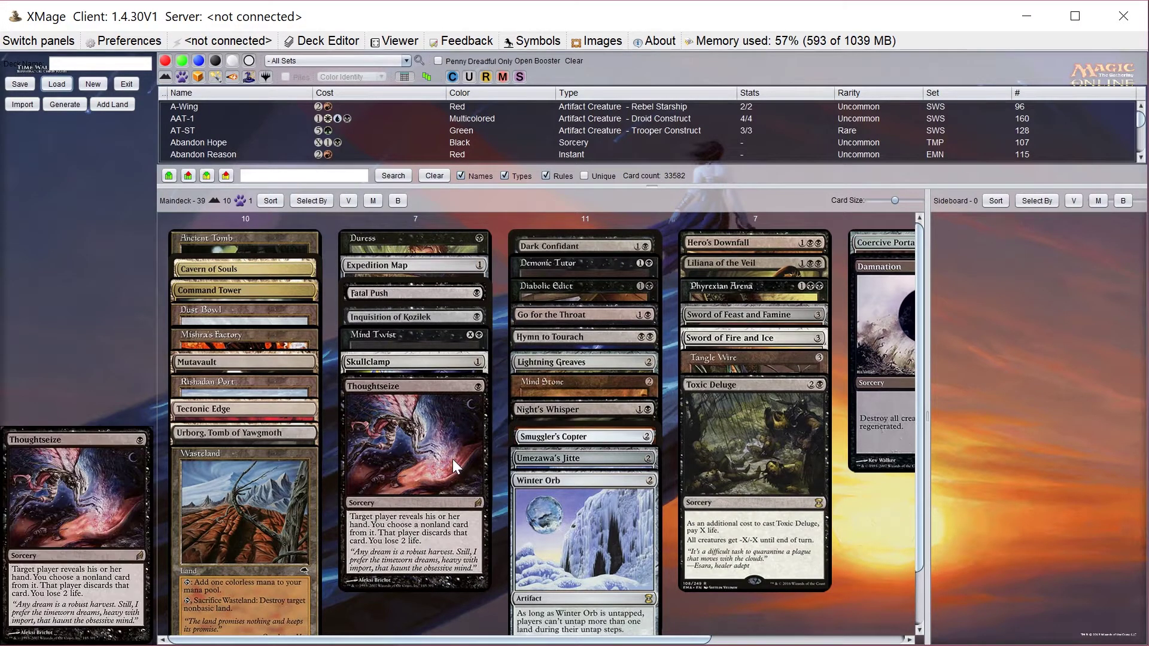
Step: Search the card database for "torgaar" and add Torgaar, Famine Incarnate to the sideboard
mouse_move(453, 459)
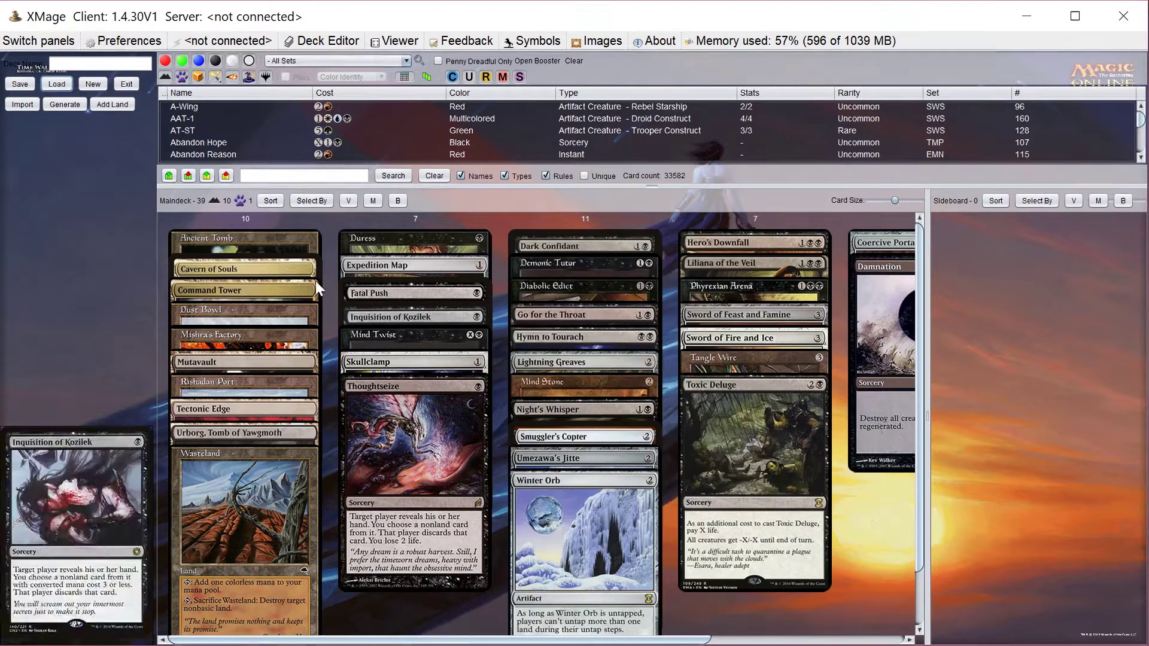
click(270, 175)
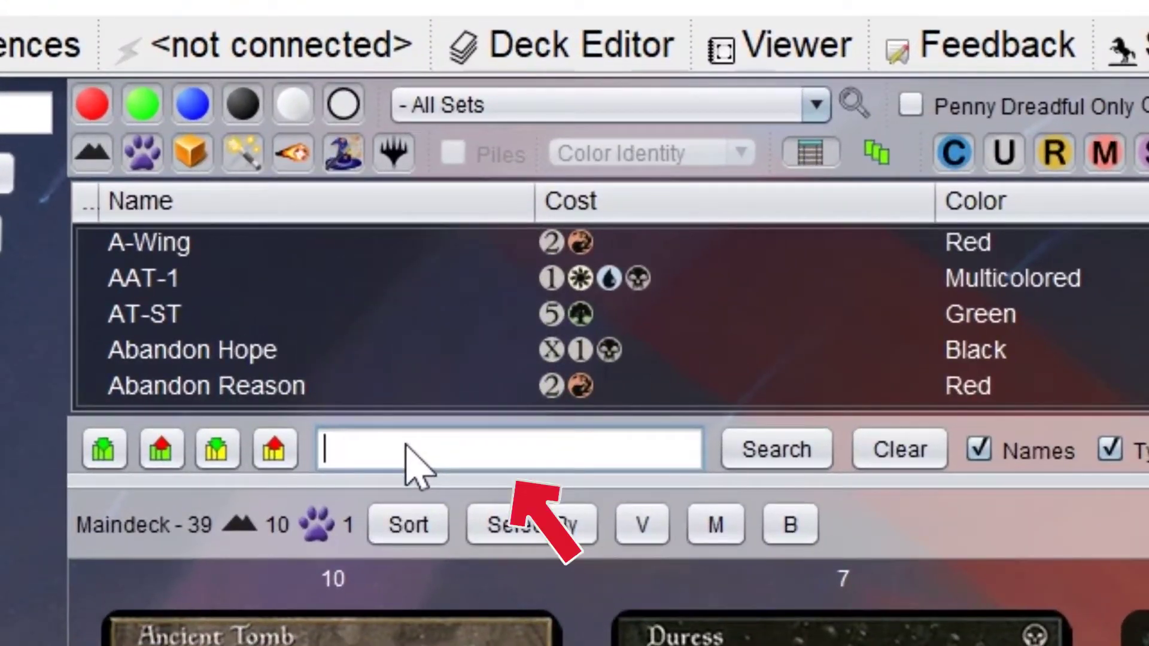
text(torgaar)
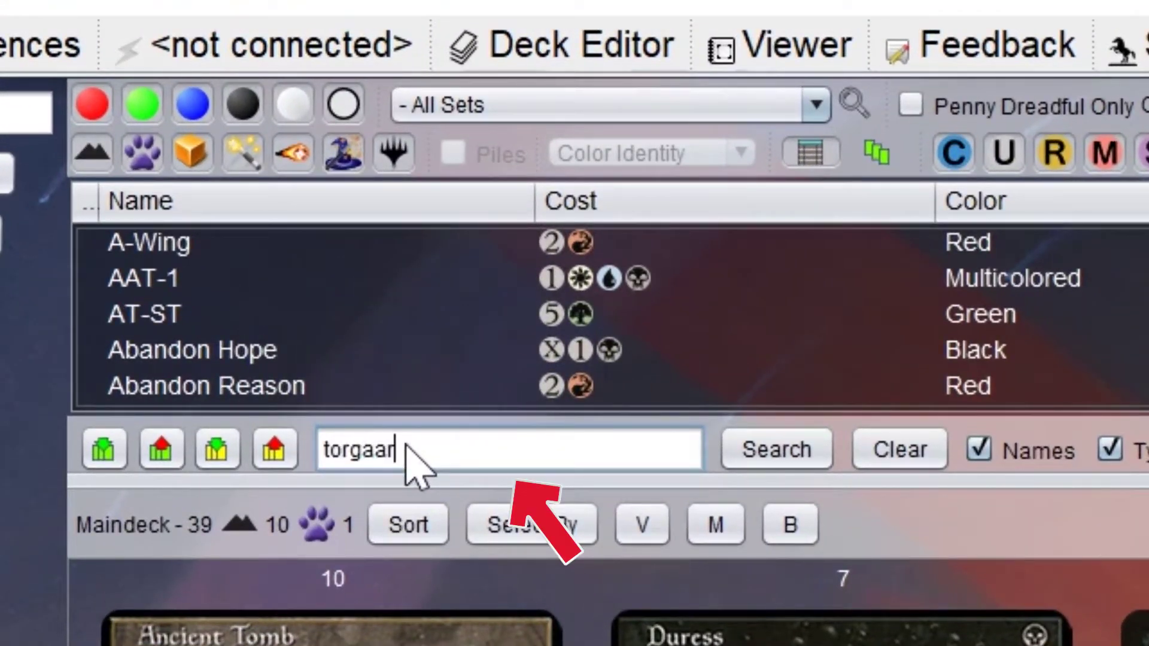
key(Return)
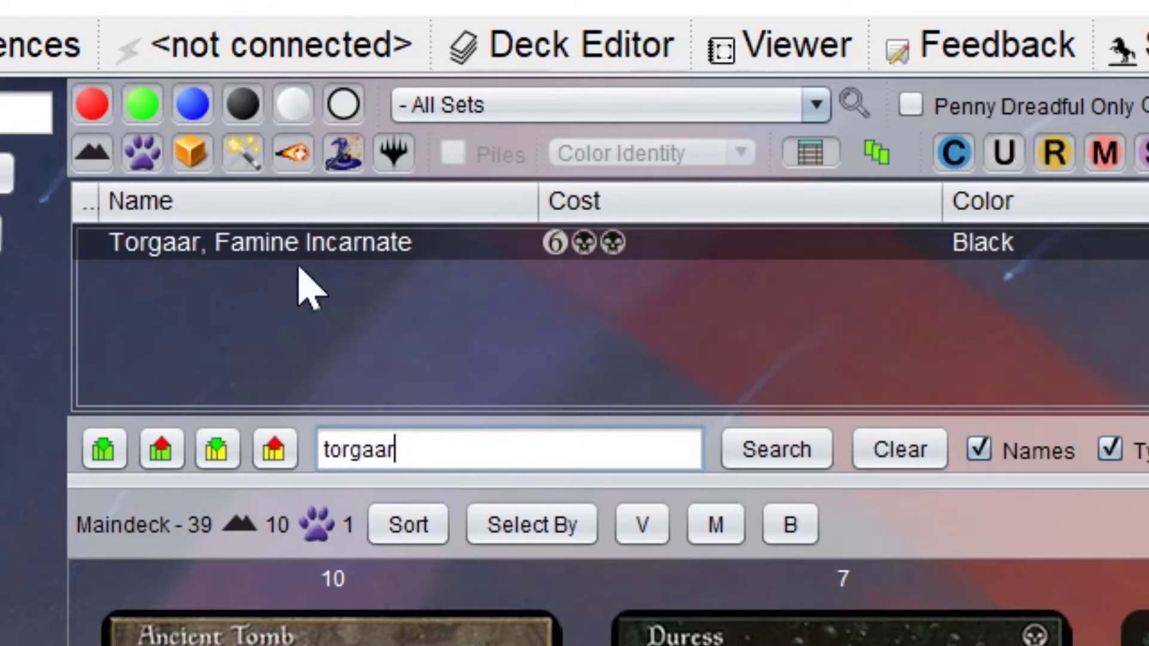
click(270, 247)
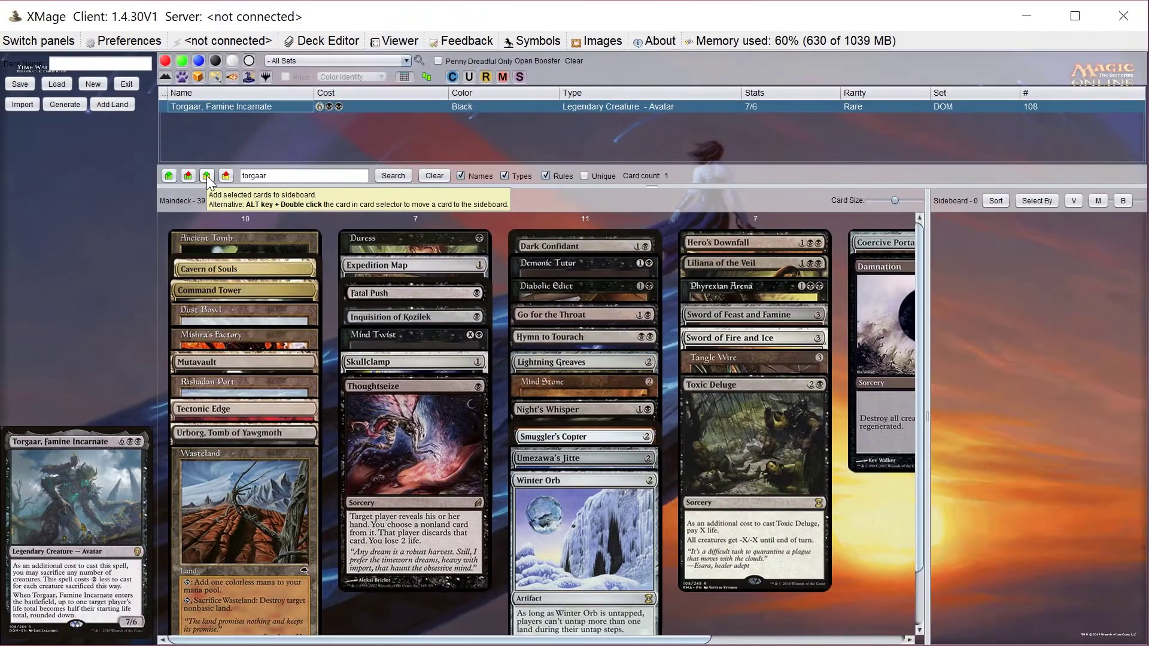
click(207, 187)
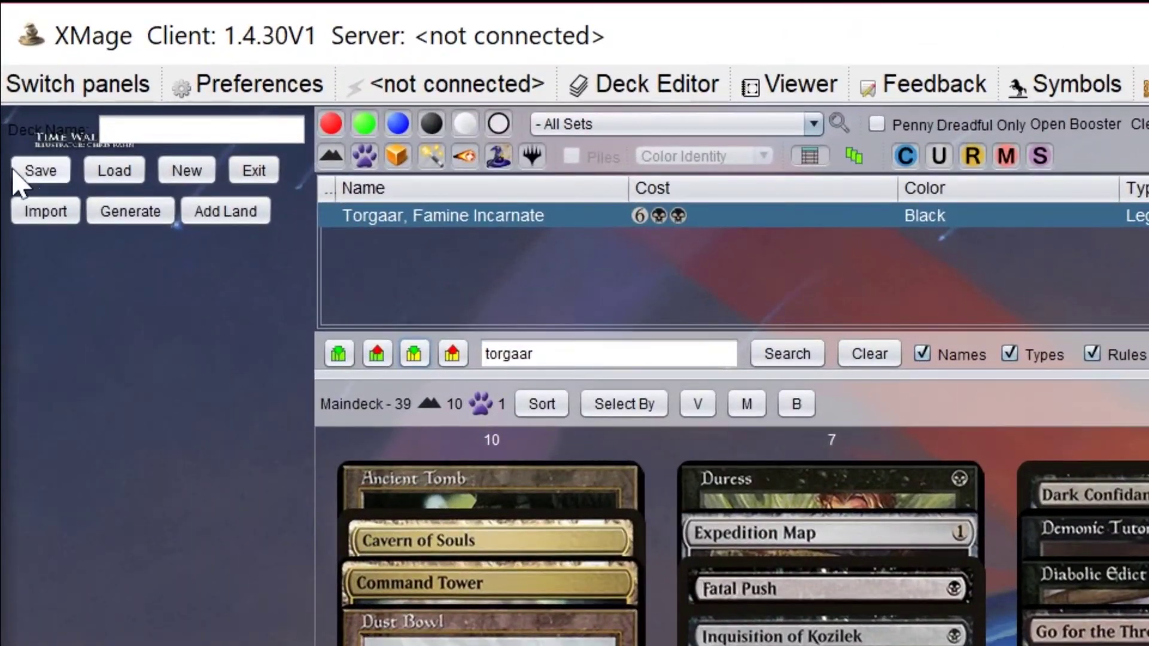
Step: Save the deck in the Desktop folder under the file name TORGAAR (all considerations).dck
click(28, 175)
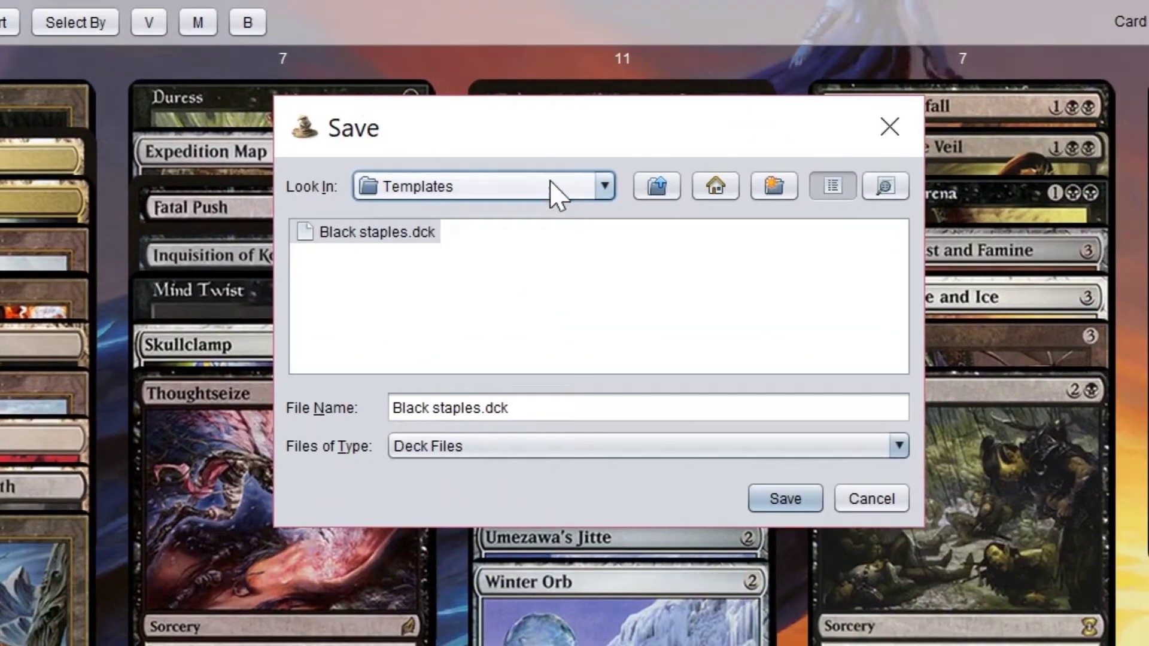
click(1103, 574)
scroll(500, 289, up, 5)
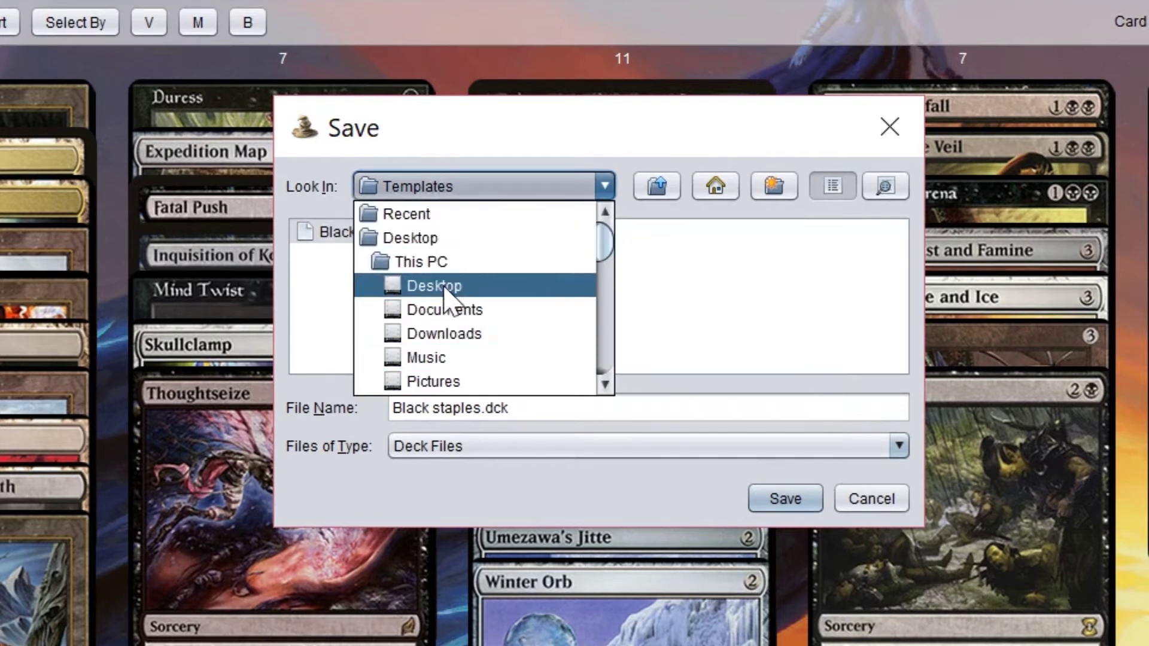
click(461, 279)
click(485, 408)
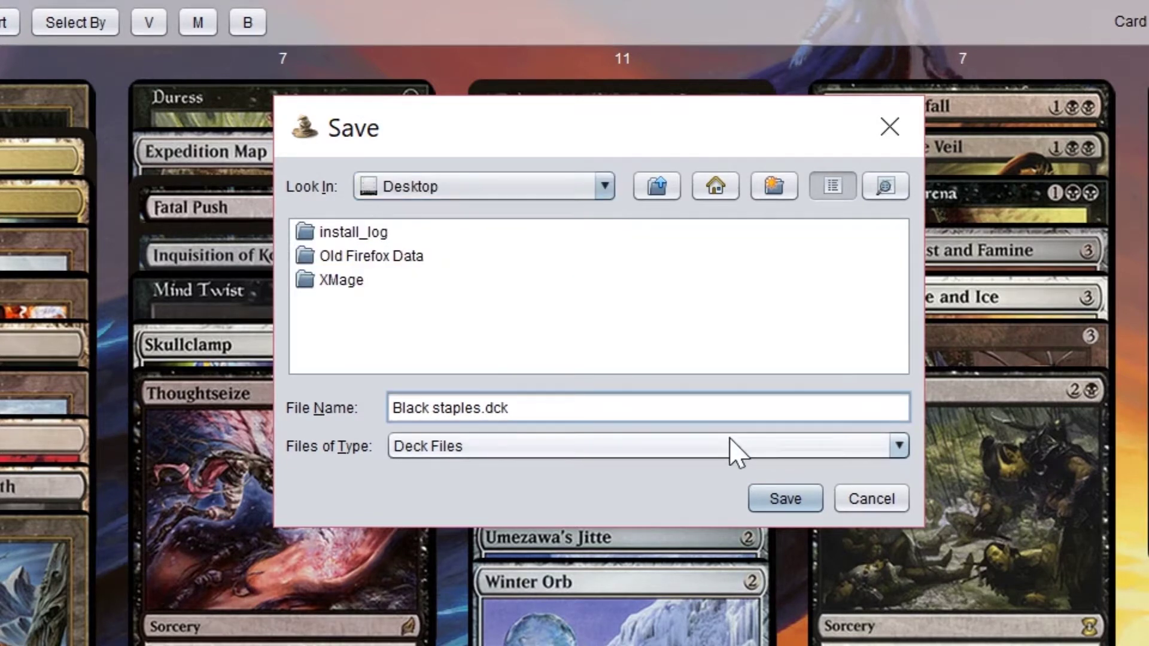
key(ctrl+shift+Left)
key(ctrl+shift+Left)
text(TORGAA)
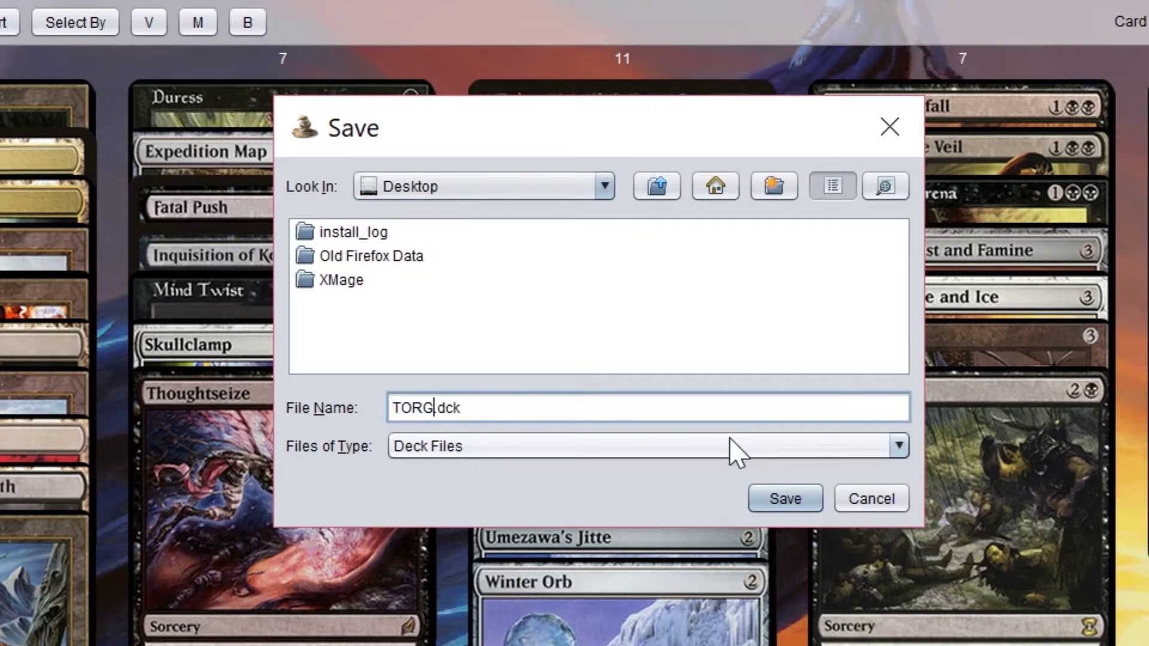
text(R (all c)
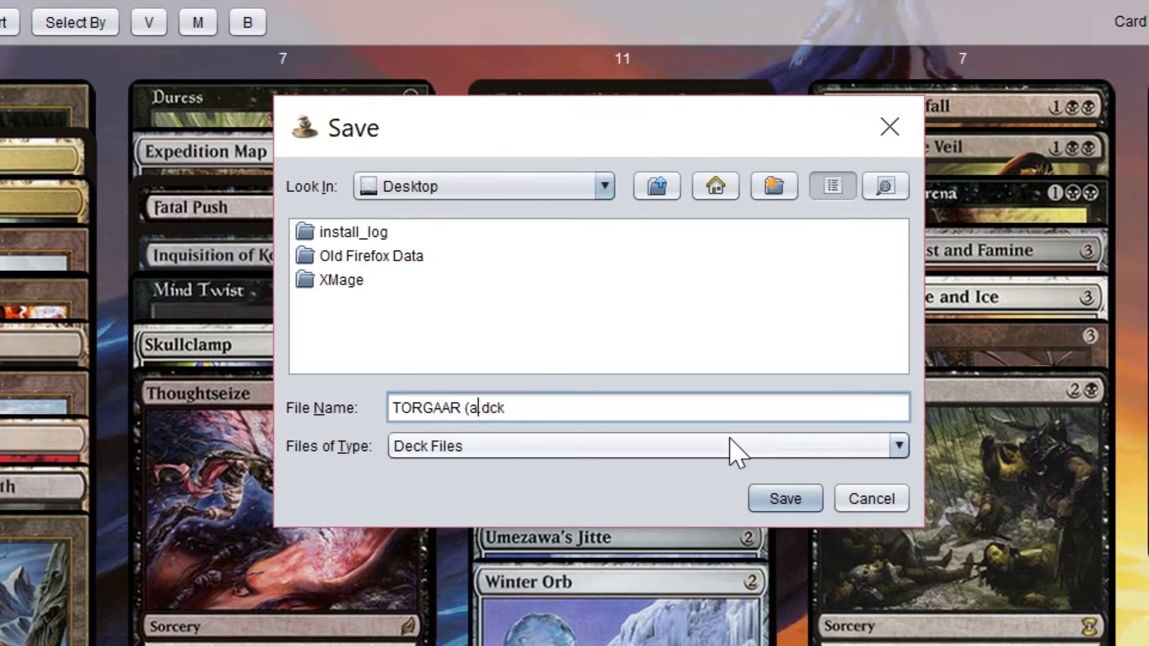
text(onsiderations)
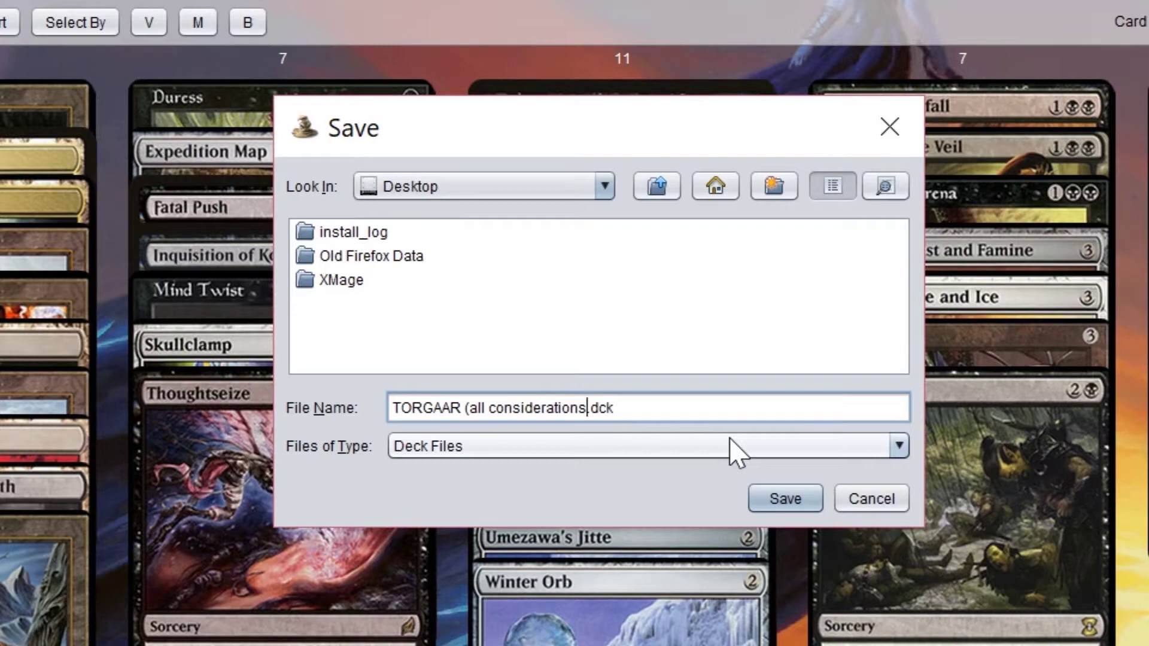
text())
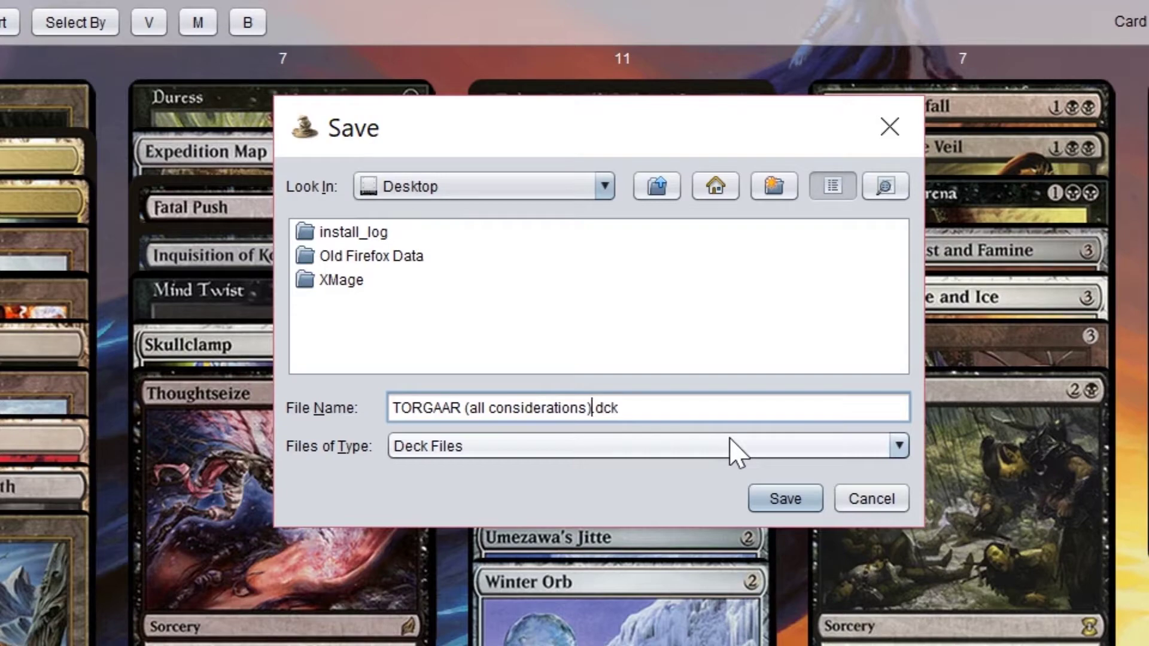
click(785, 494)
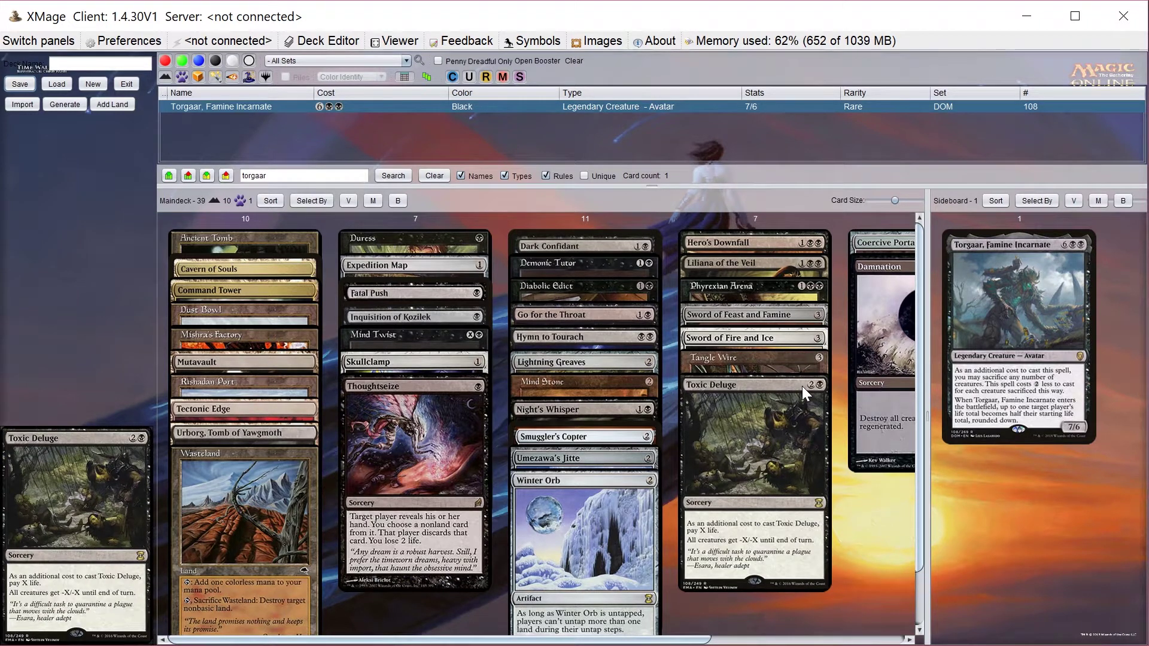
Step: Switch to the EDH decks.xlsx workbook in Excel and examine the black, red and green card lists on the Color Staples sheet
mouse_move(802, 386)
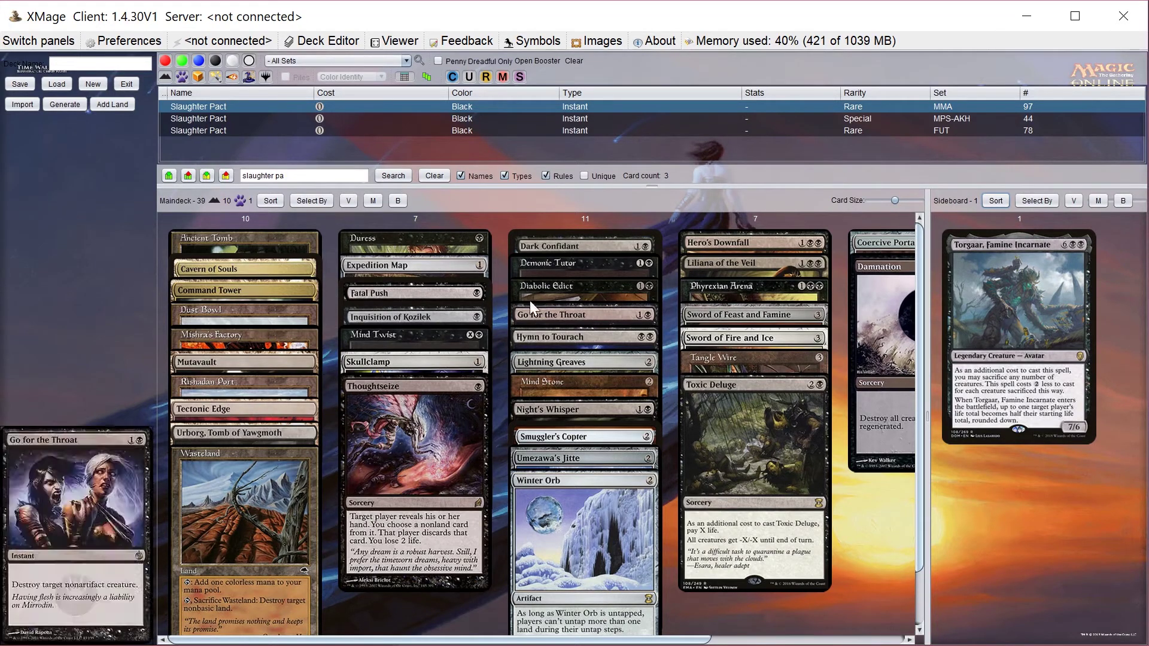
key(alt+Tab)
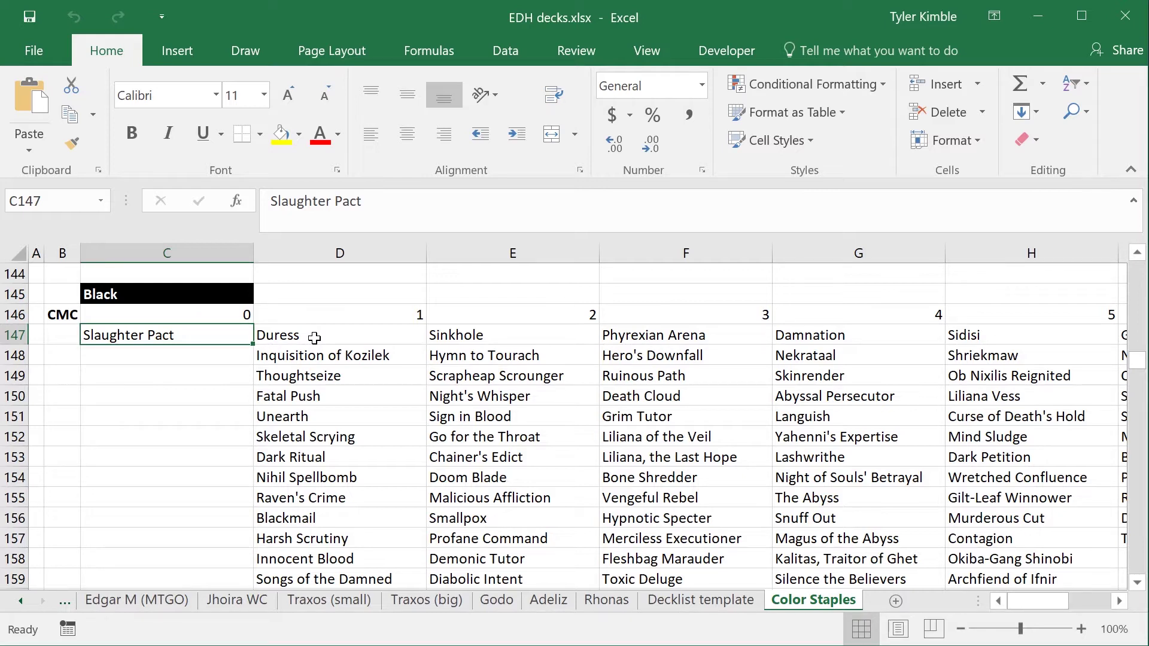
scroll(291, 371, down, 7)
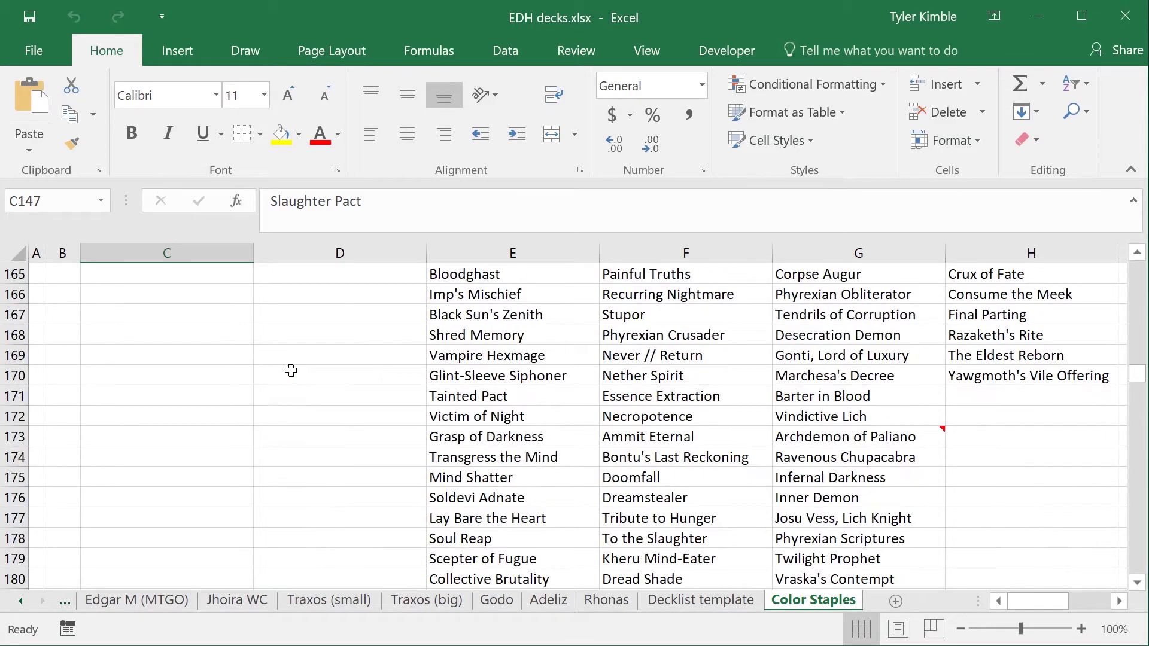
scroll(291, 372, down, 20)
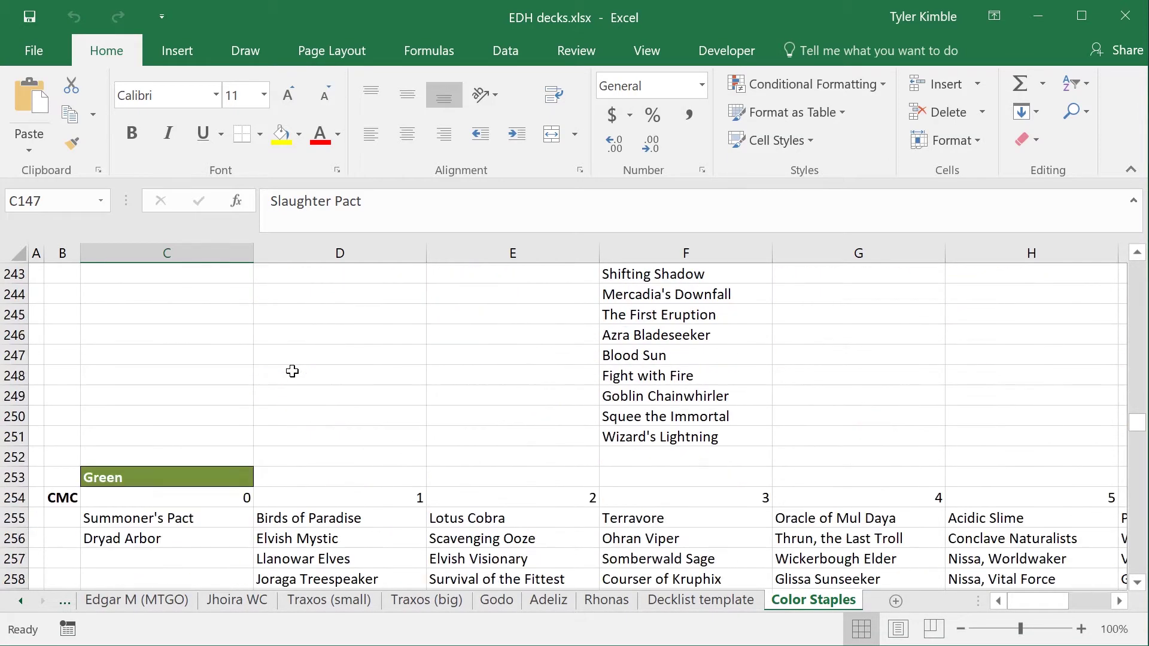
scroll(292, 371, down, 4)
scroll(296, 371, up, 1)
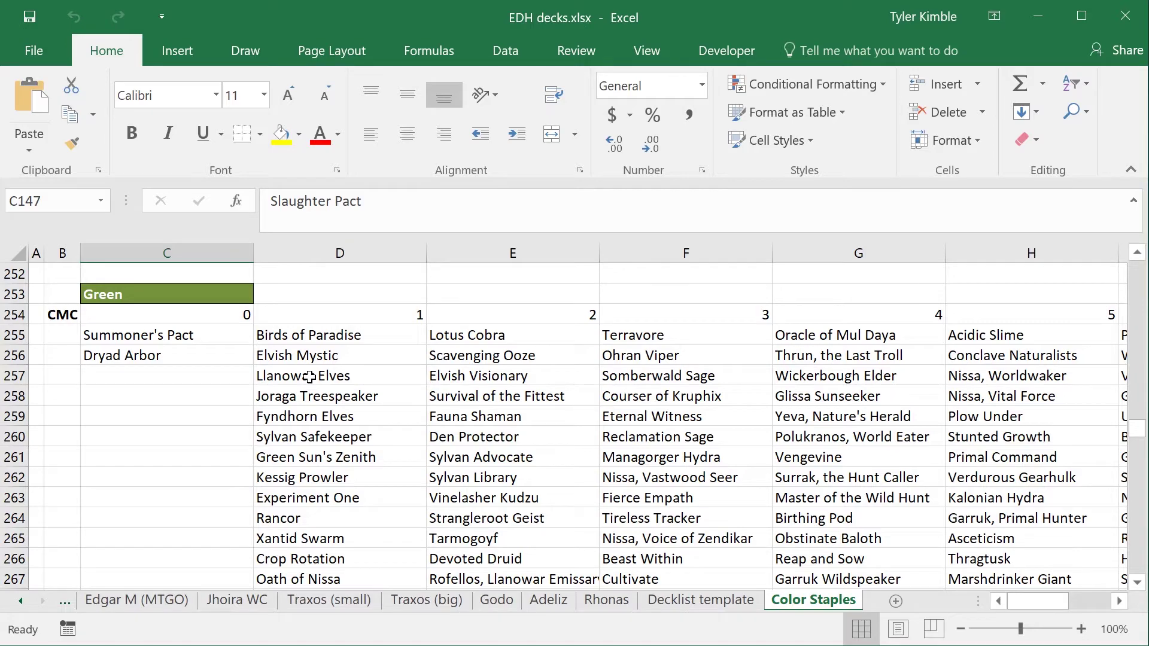
scroll(309, 377, up, 20)
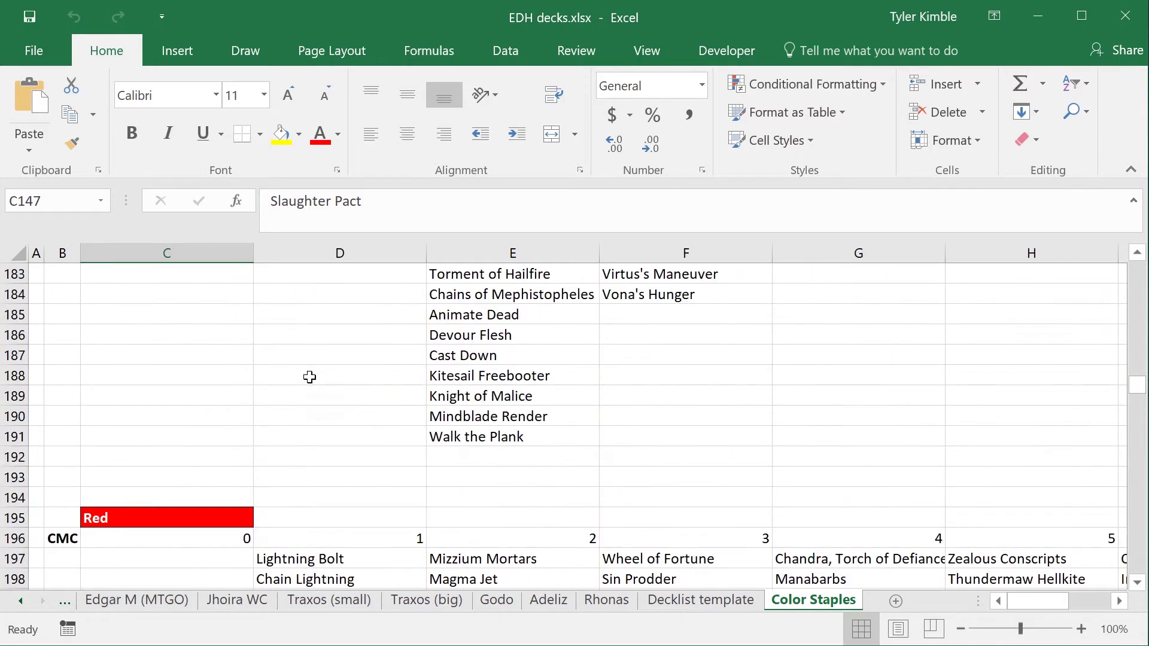
scroll(310, 377, up, 13)
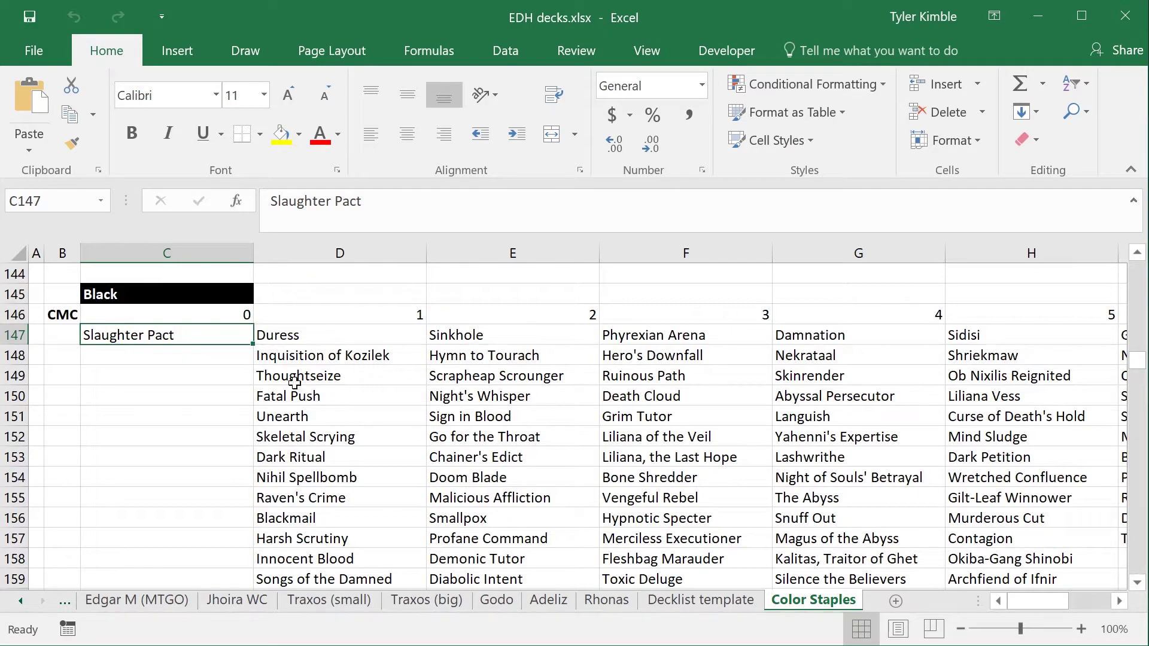
drag(261, 334, 968, 539)
click(485, 437)
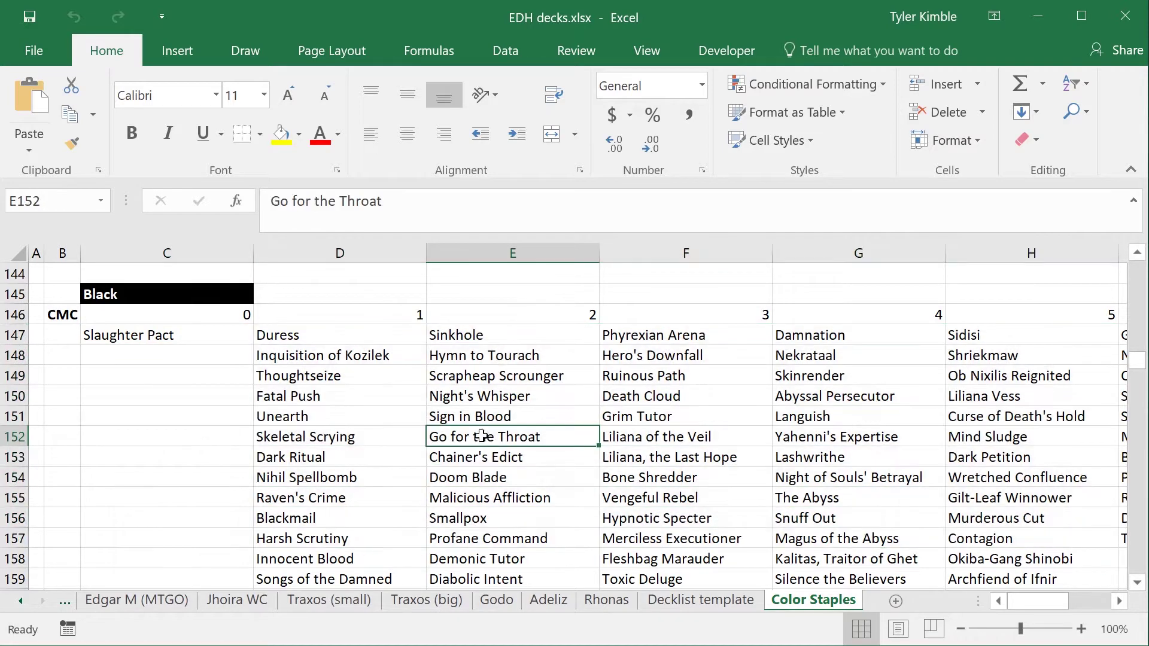
click(197, 344)
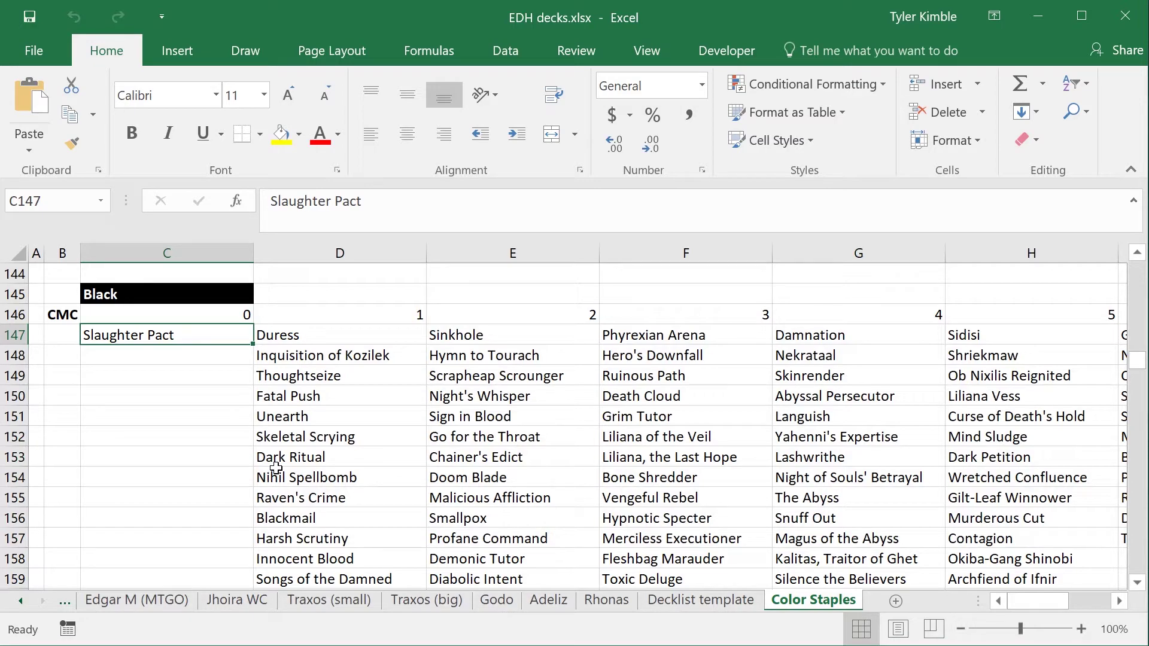
Step: Switch back to XMage, search for "slaughter pa" and add the MMA printing of Slaughter Pact to the main deck
key(alt+Tab)
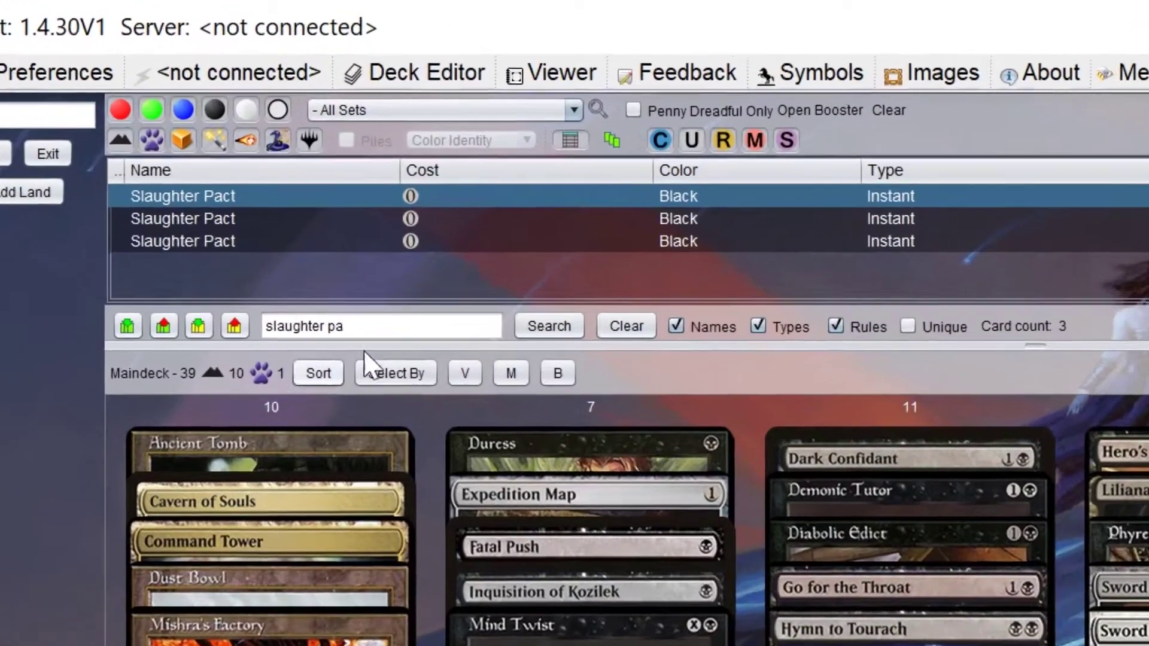
triple_click(318, 225)
text(slaughter pa)
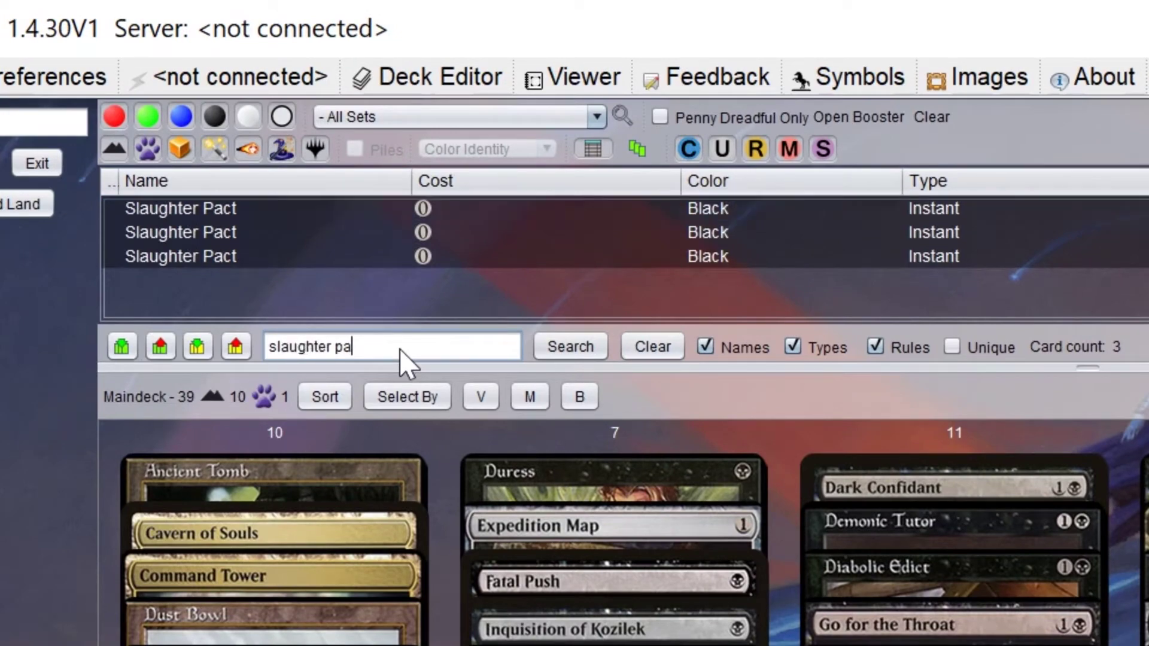
click(225, 234)
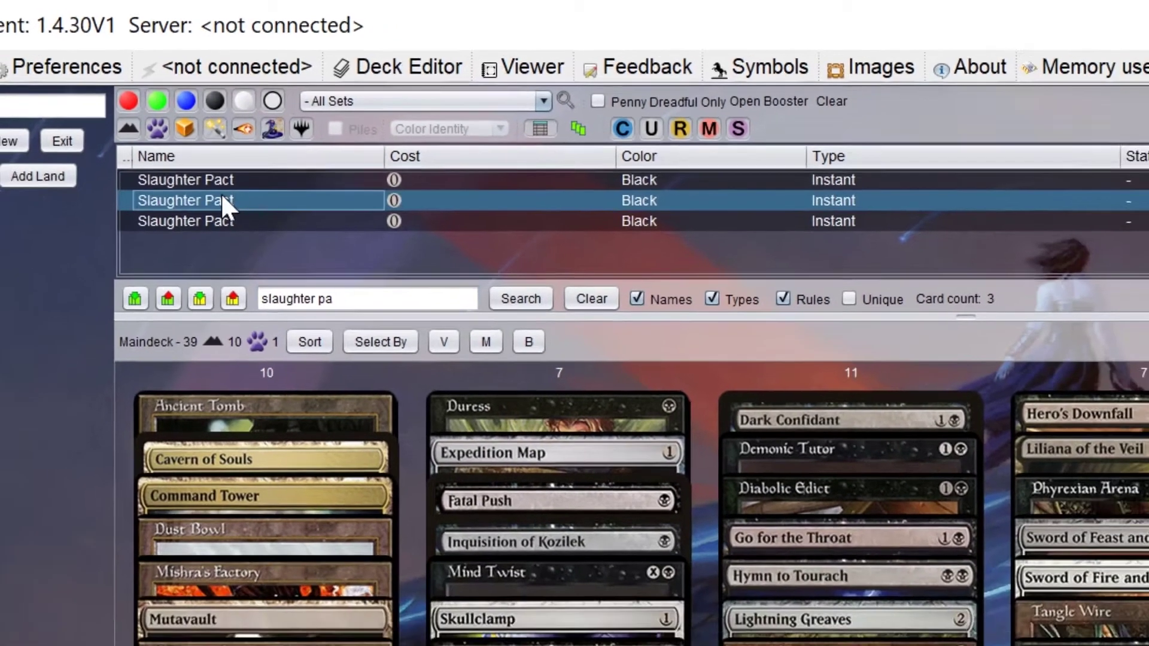
click(222, 212)
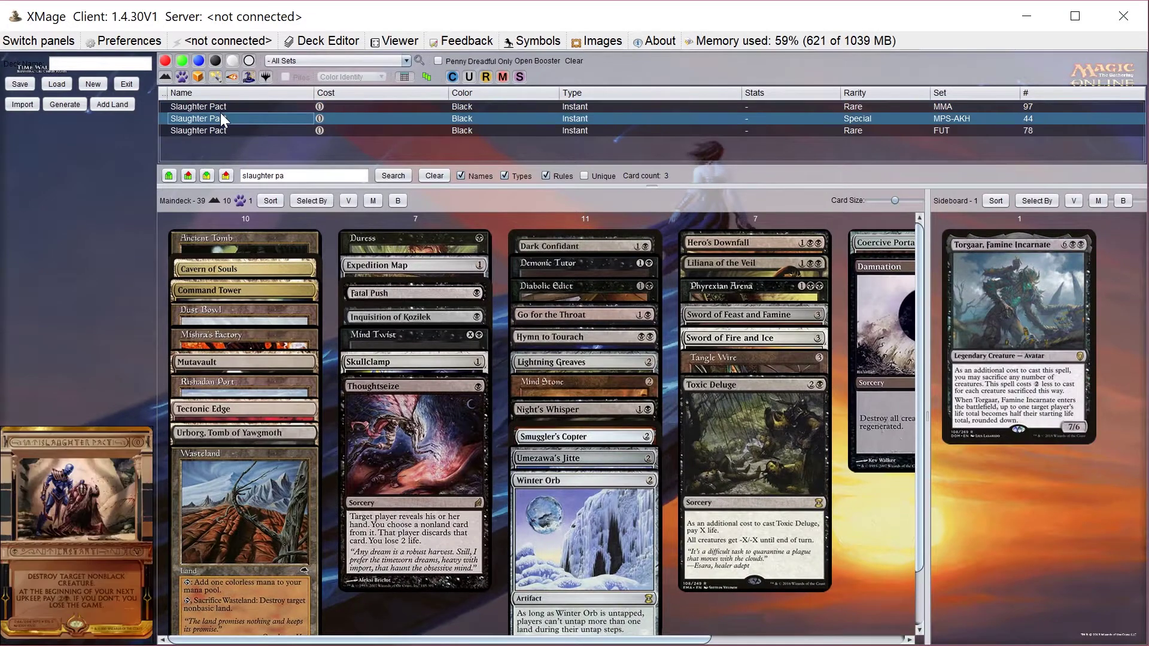
double_click(213, 106)
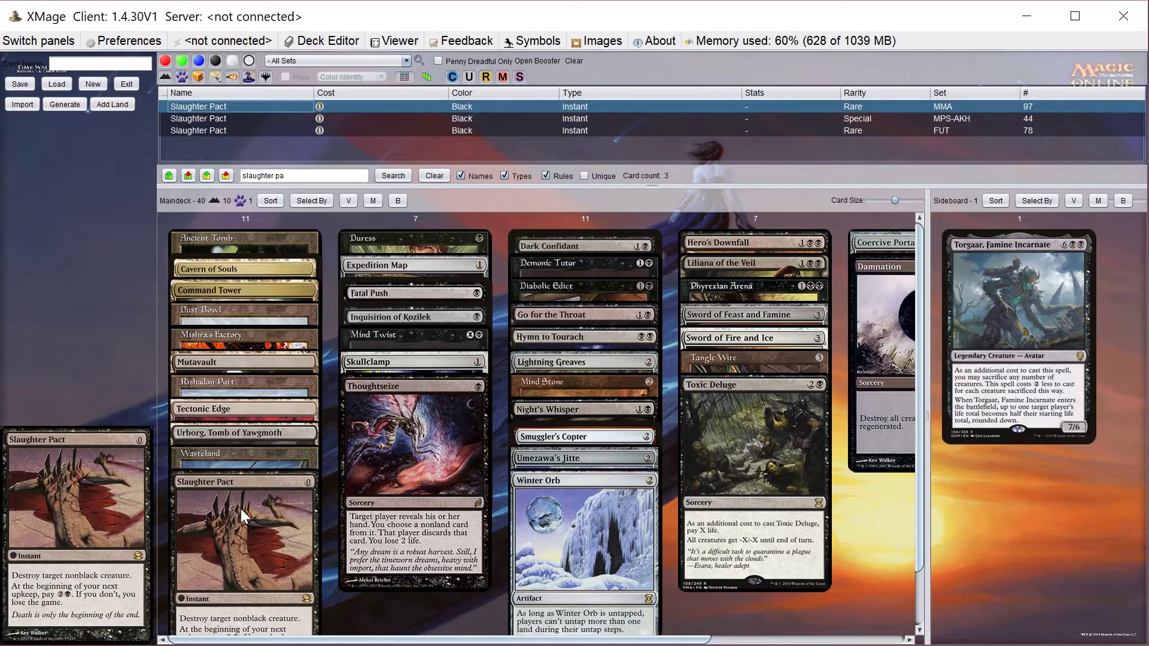
Step: Save the updated deck in the Desktop folder over the existing TORGAAR (all considerations).dck file
mouse_move(240, 509)
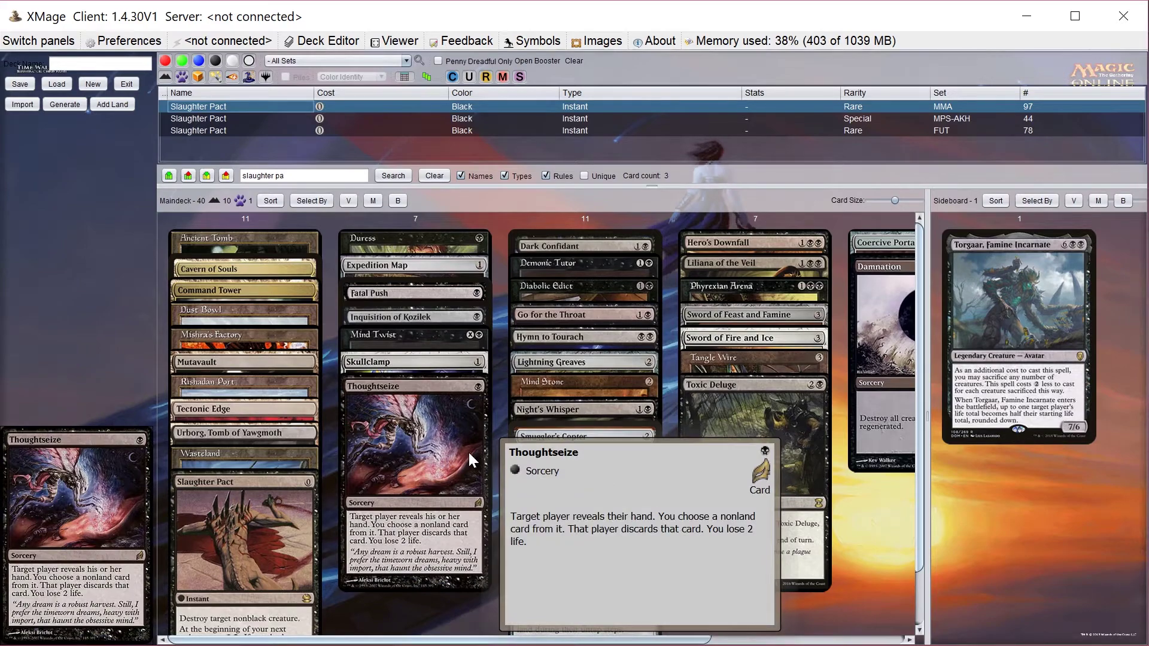
click(15, 85)
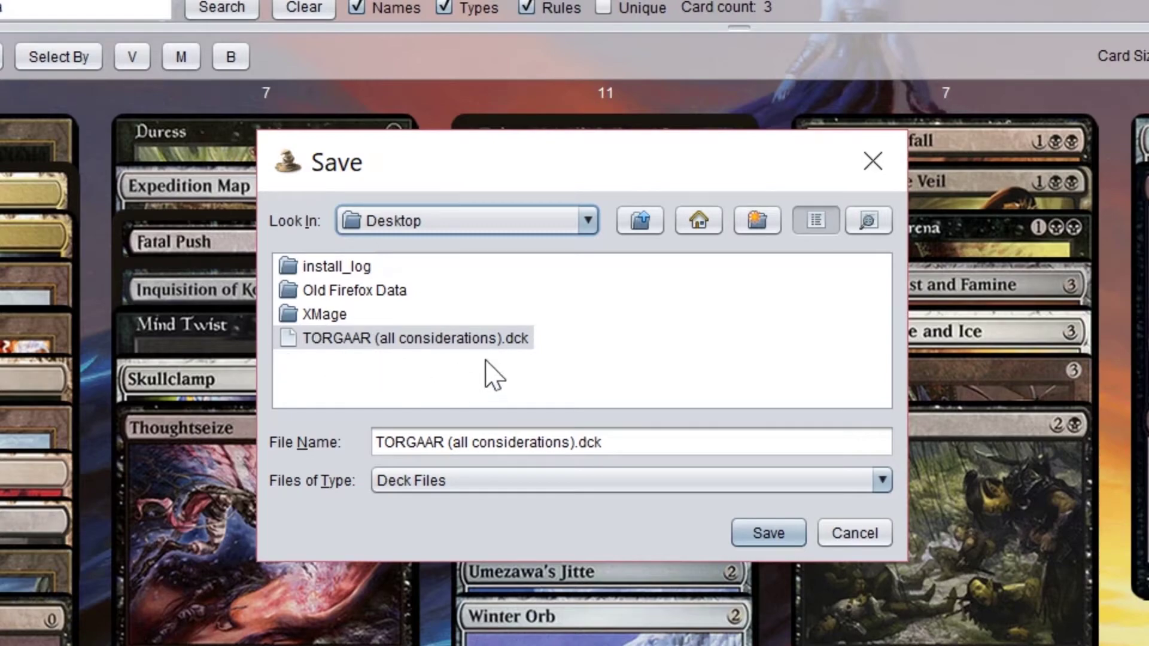
click(763, 537)
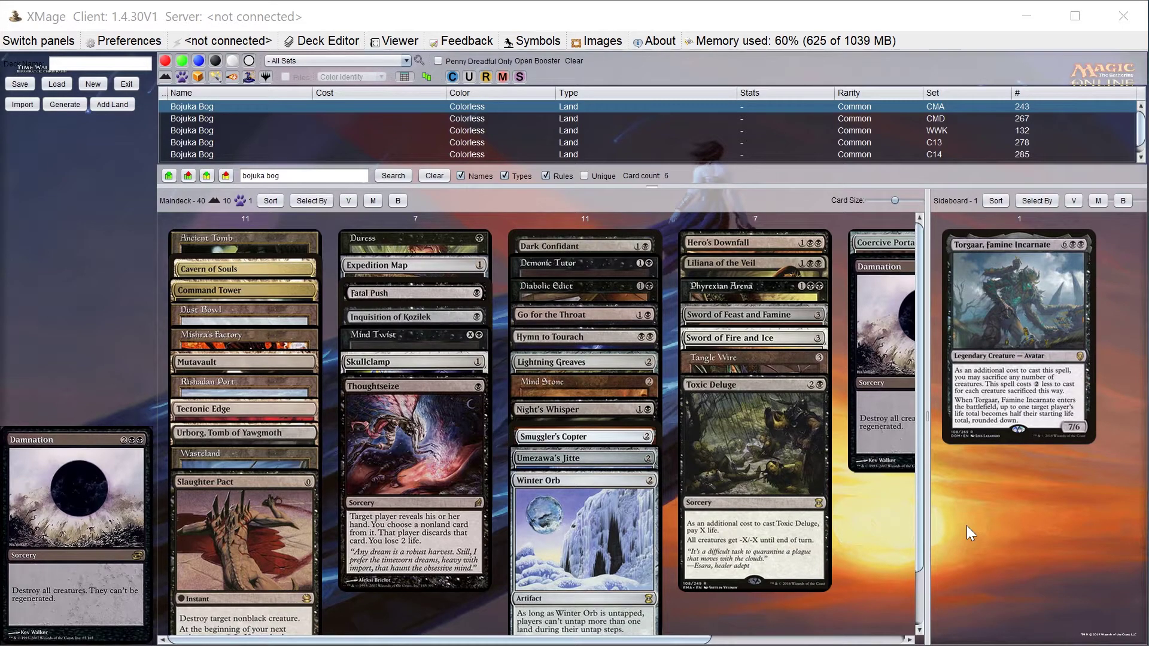
Step: Search the card database for "sorin's vengean" and add Sorin's Vengeance to the main deck
triple_click(317, 175)
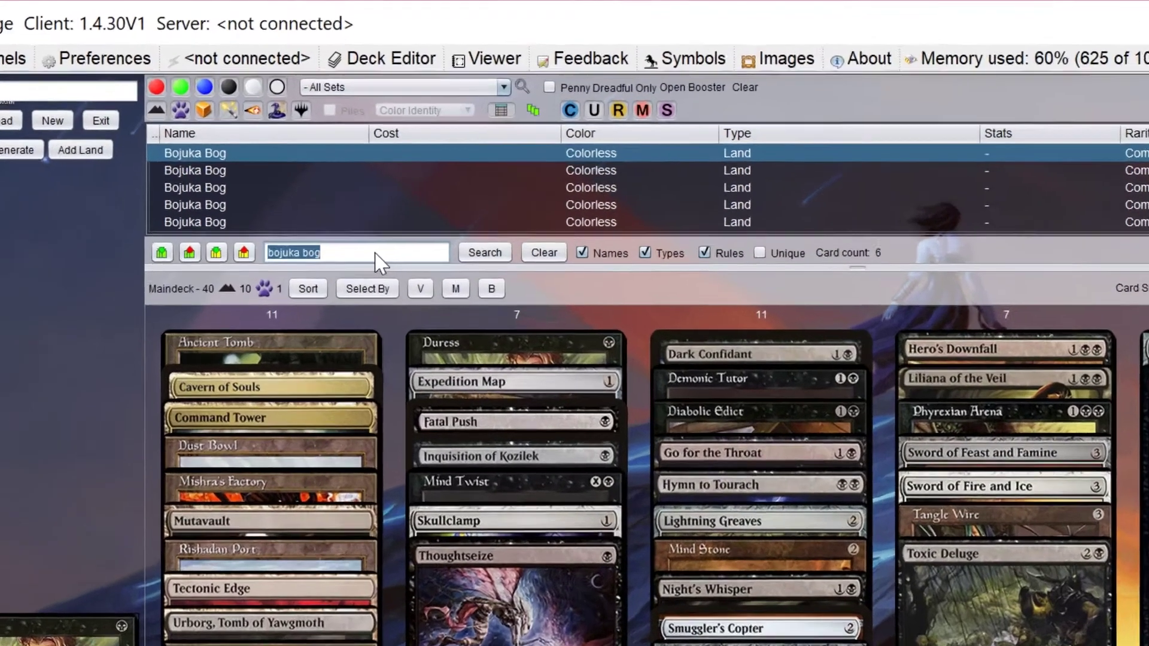
text(so)
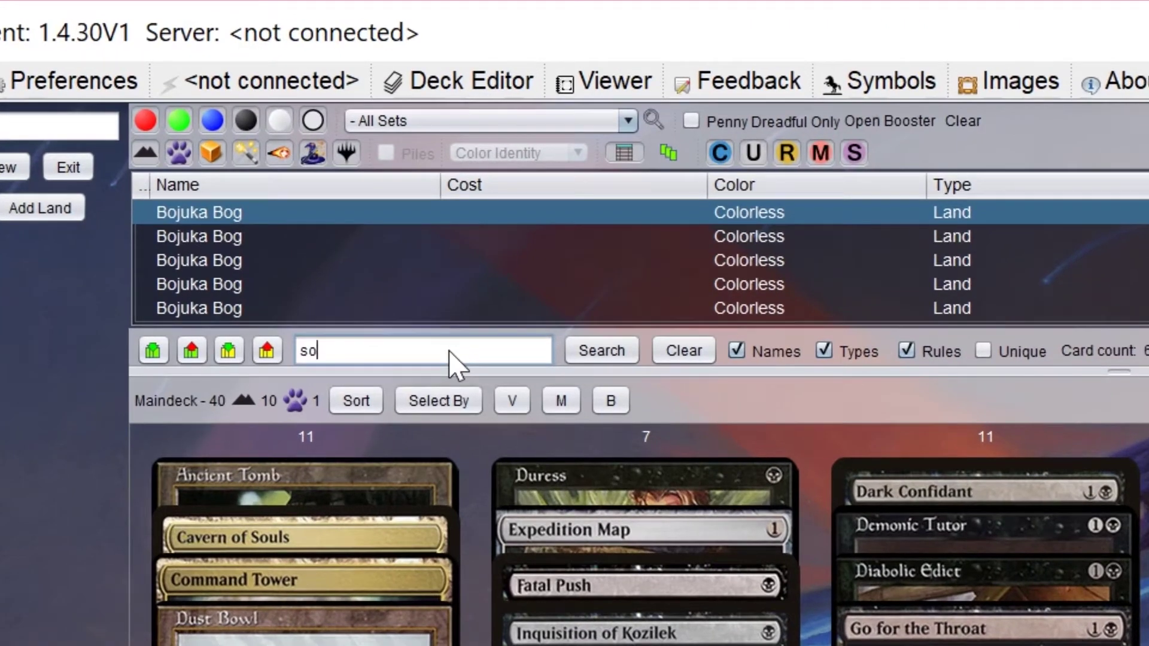
text(rin's vengean)
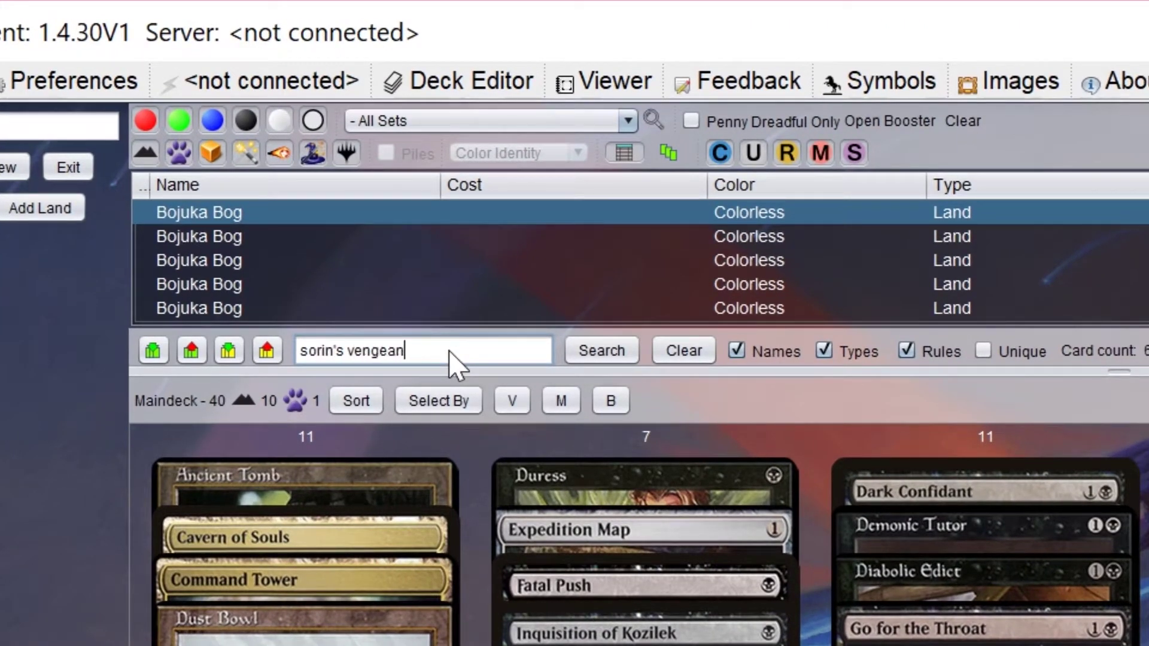
key(Return)
click(246, 222)
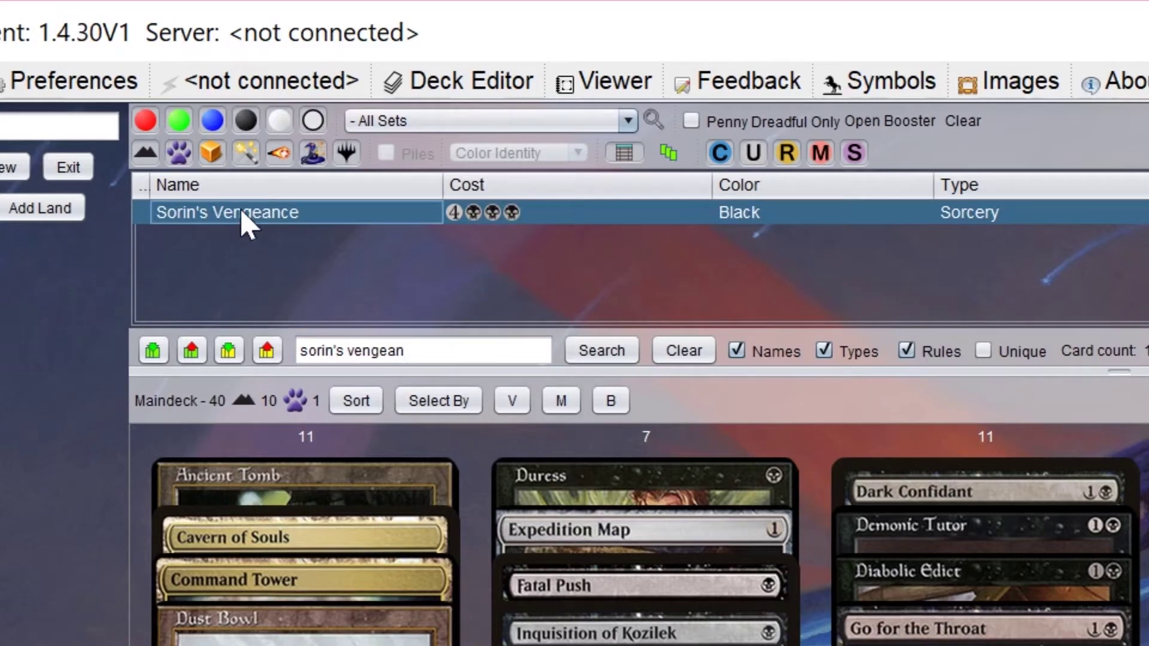
double_click(245, 226)
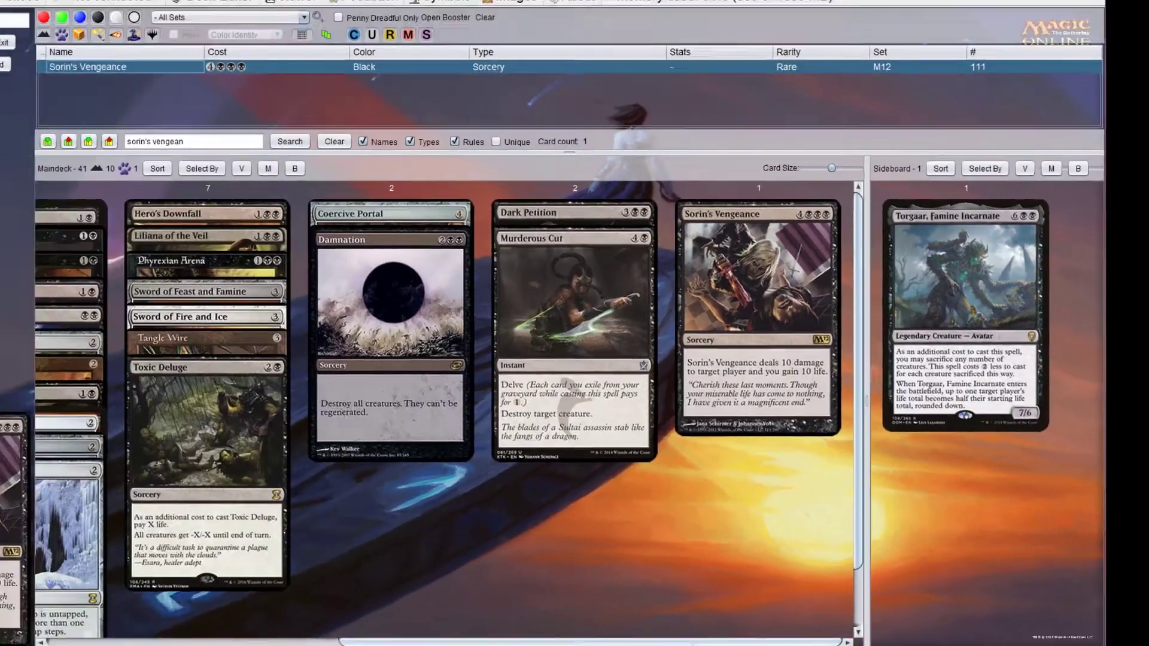
scroll(455, 516, left, 5)
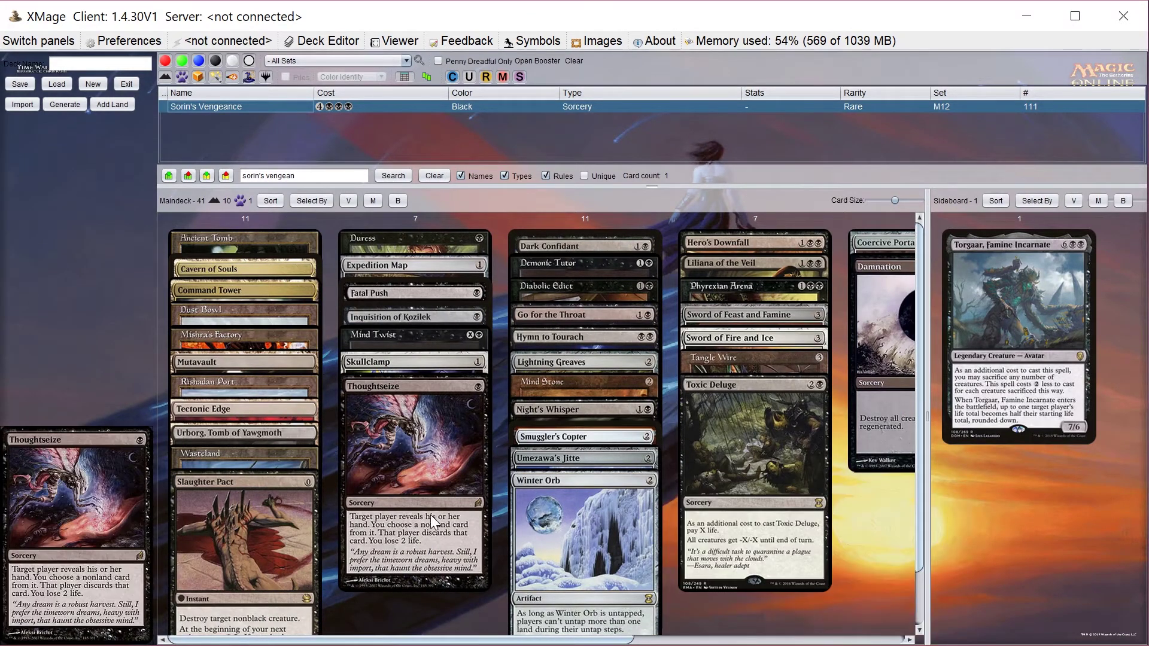
Step: Switch to EDHREC in the web browser, search for "torga" and open the Torgaar, Famine Incarnate commander page
key(alt+Tab)
key(alt+Tab)
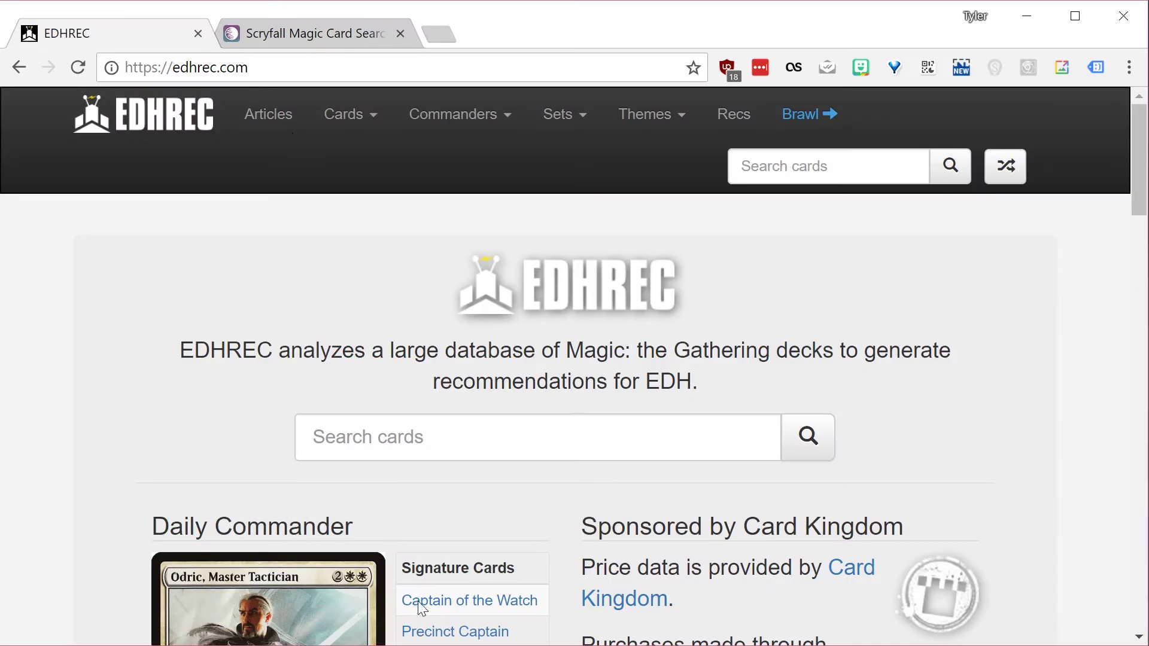
drag(249, 67, 144, 67)
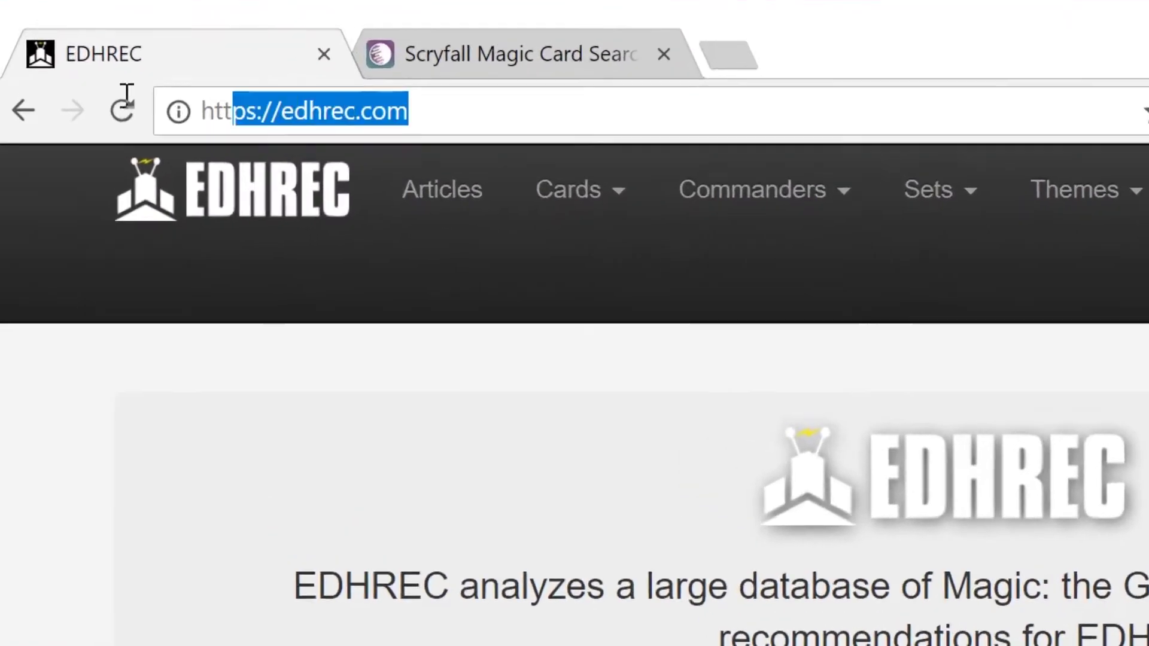
click(659, 110)
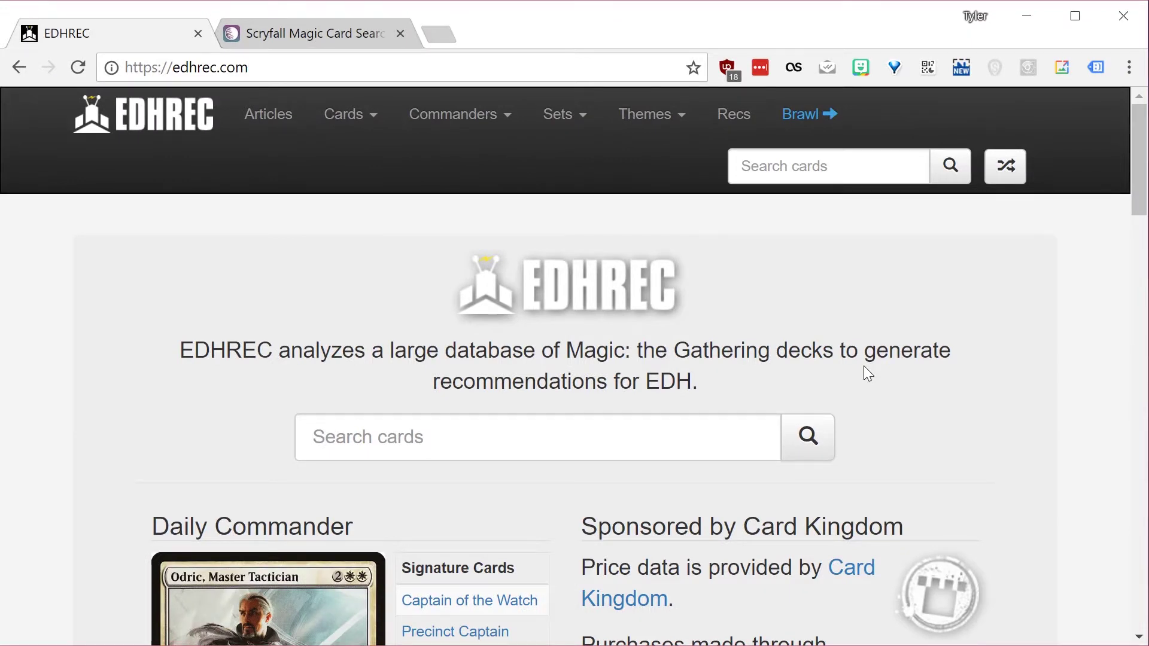
click(804, 168)
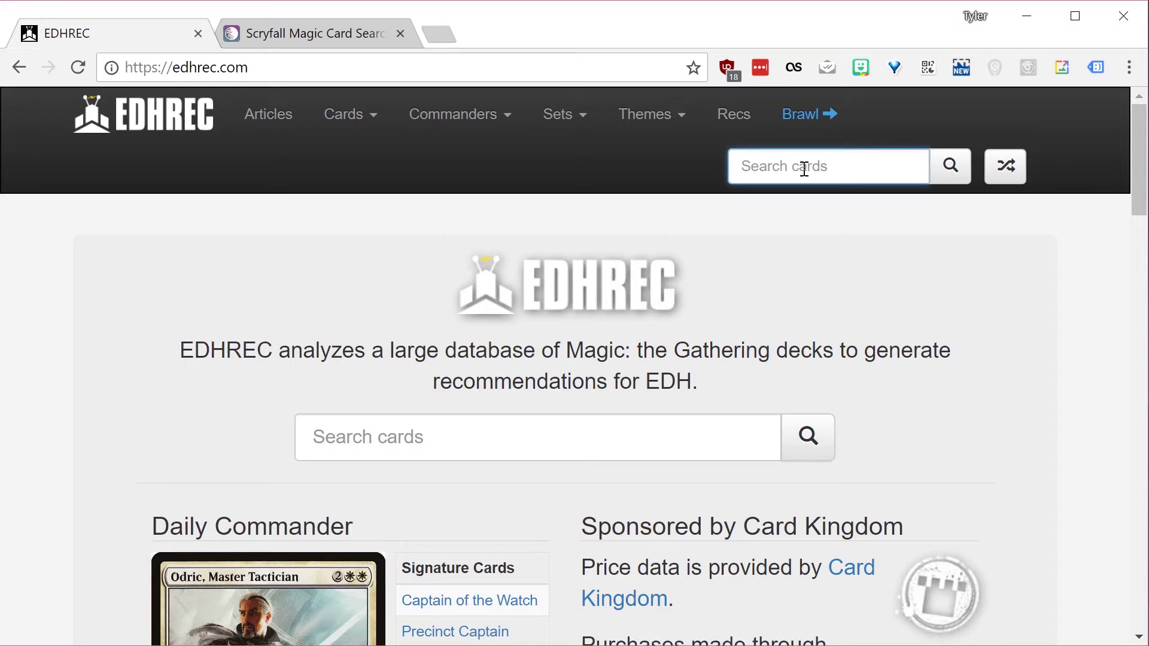
text(torga)
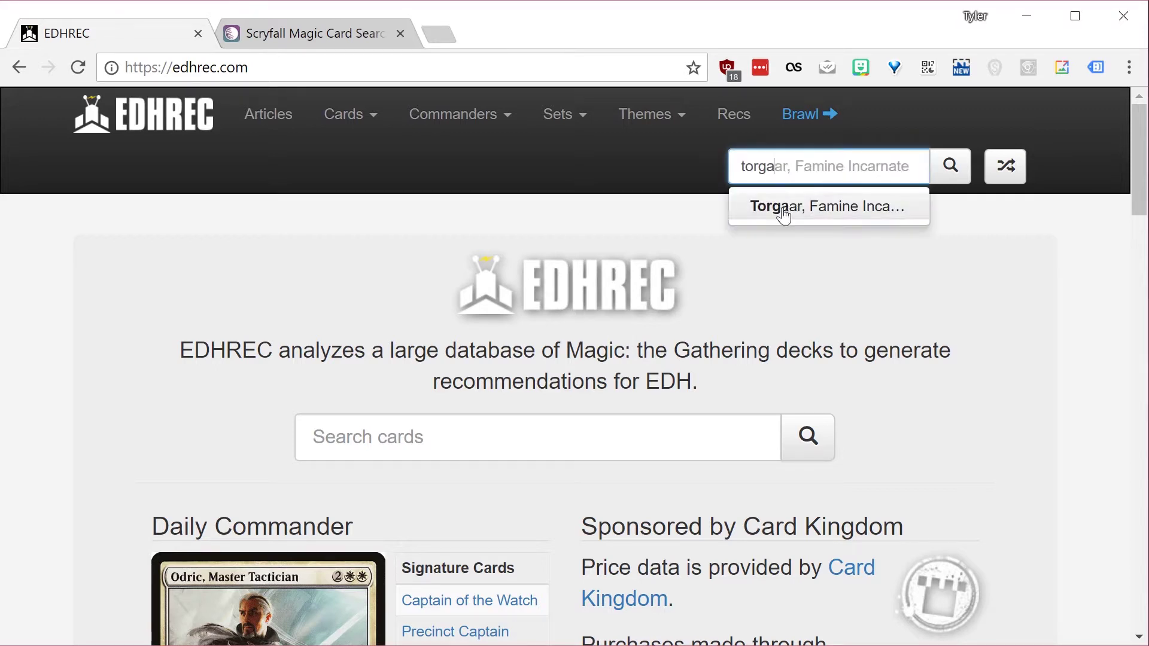
click(782, 207)
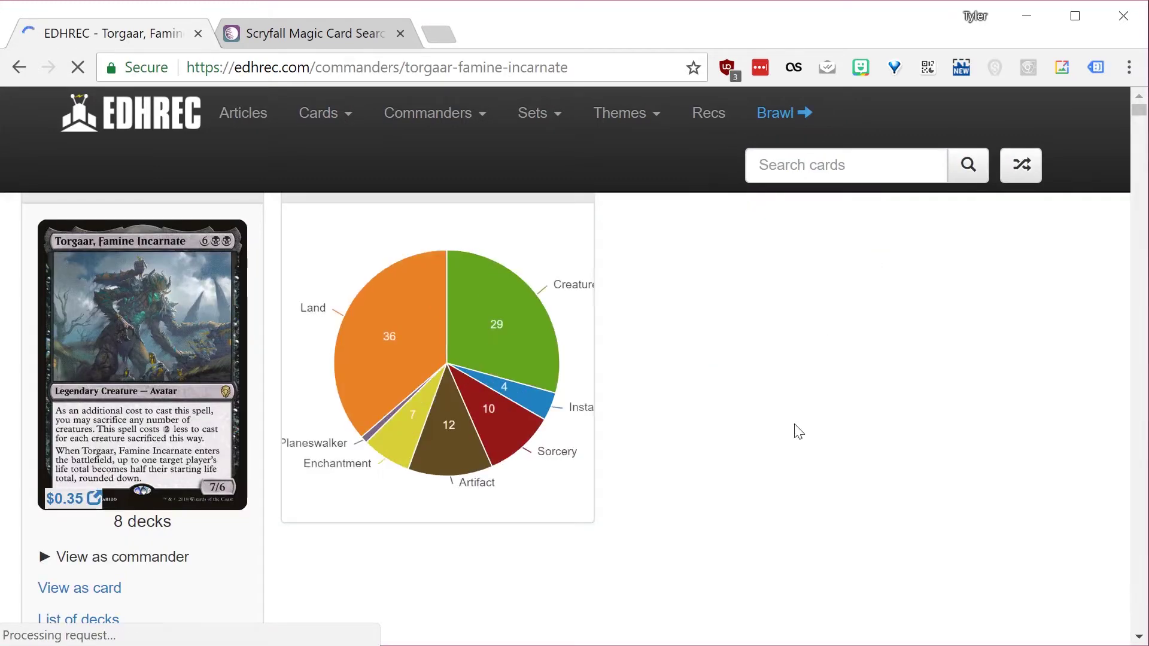
Step: Find Sengir Autocrat among EDHREC's Signature Cards, switch back to XMage, search for "sengir au" and add the EMA printing to the main deck
scroll(862, 431, down, 5)
scroll(862, 434, down, 15)
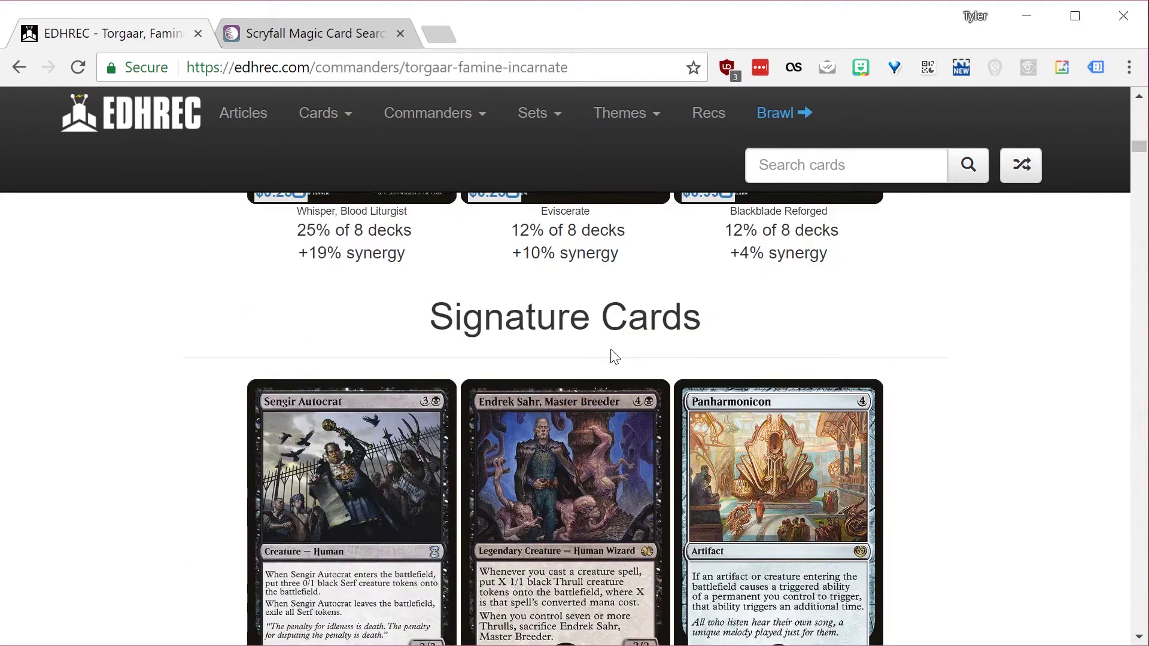
scroll(610, 357, down, 2)
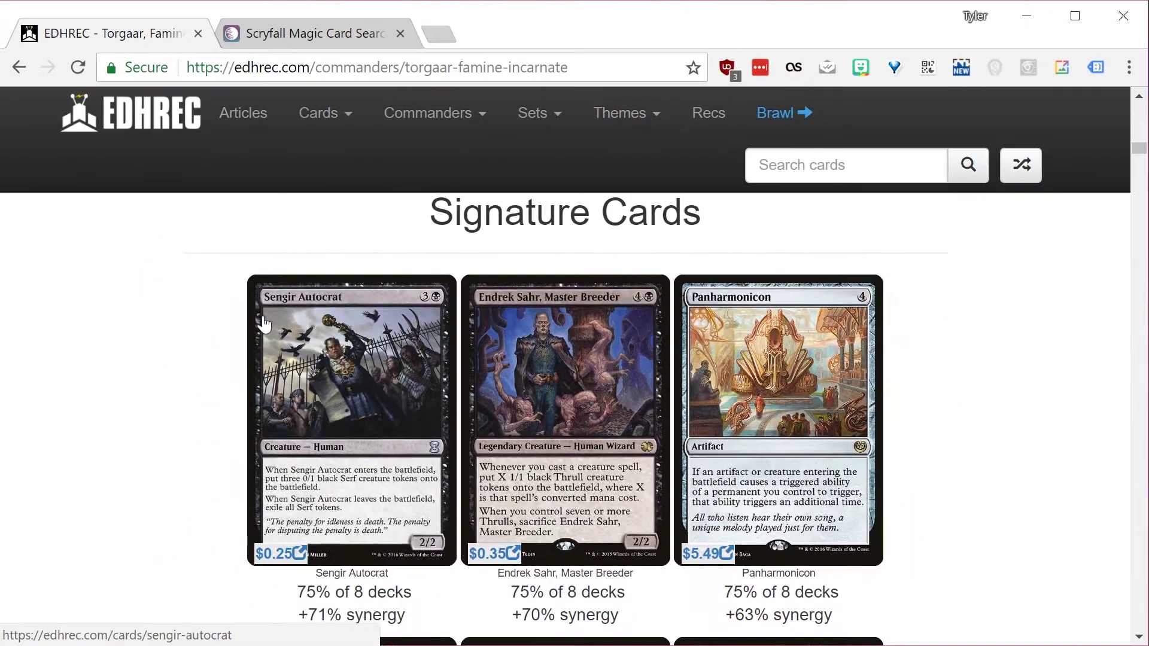
key(alt+Tab)
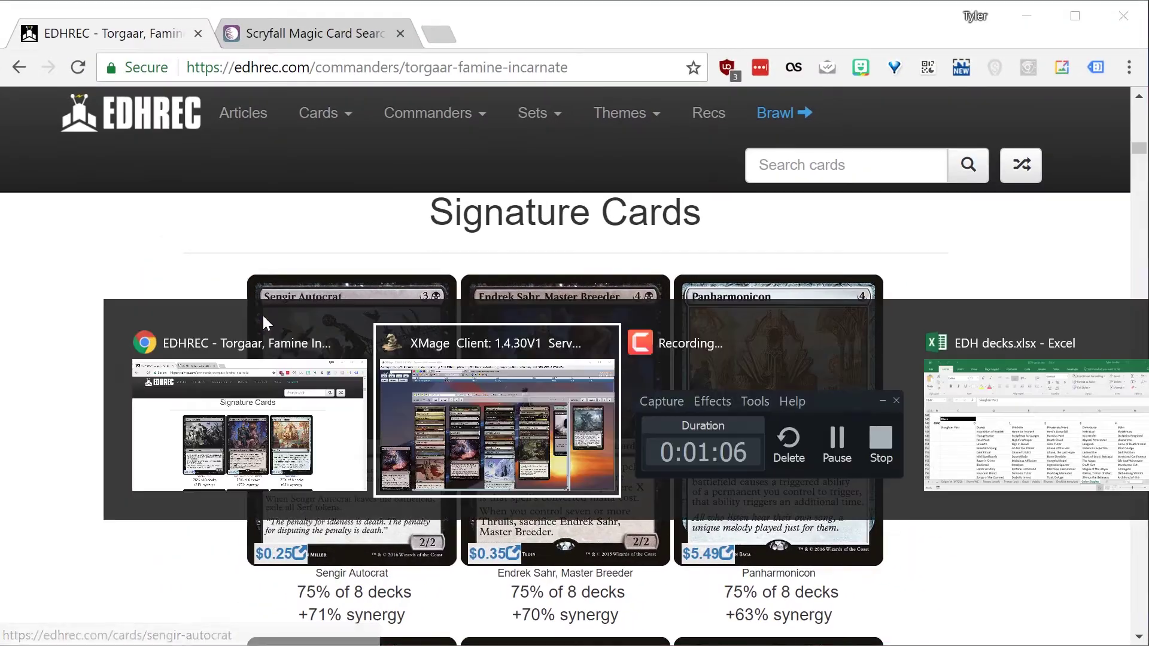
double_click(308, 176)
text(sengir)
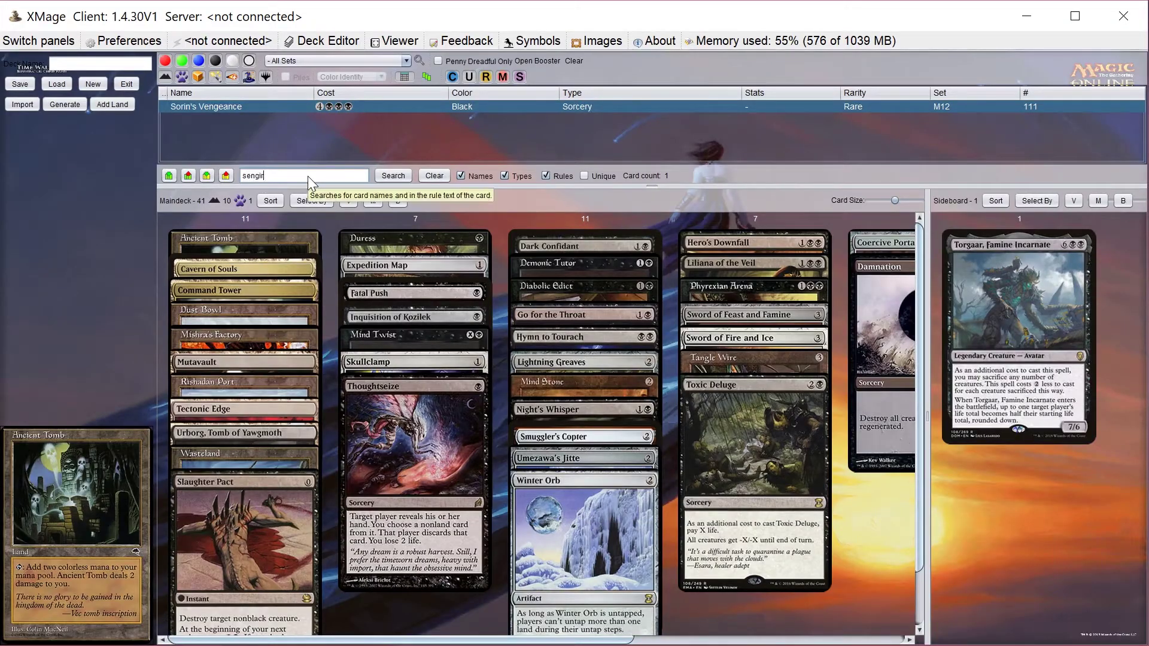
text( au)
key(Return)
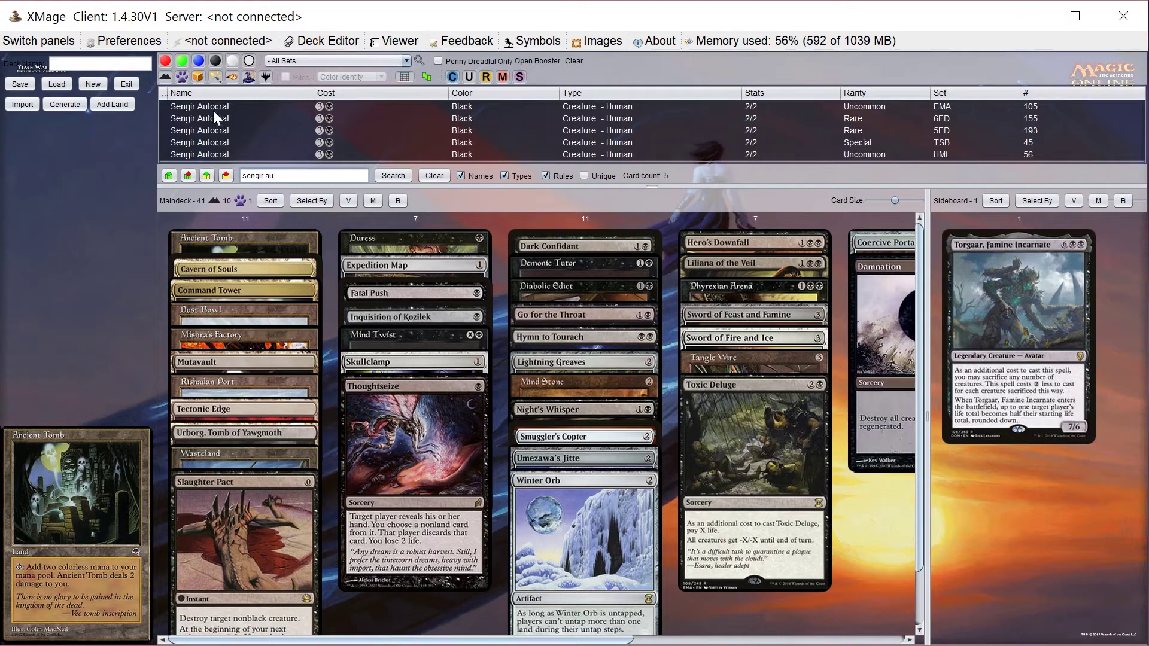
click(210, 107)
double_click(210, 106)
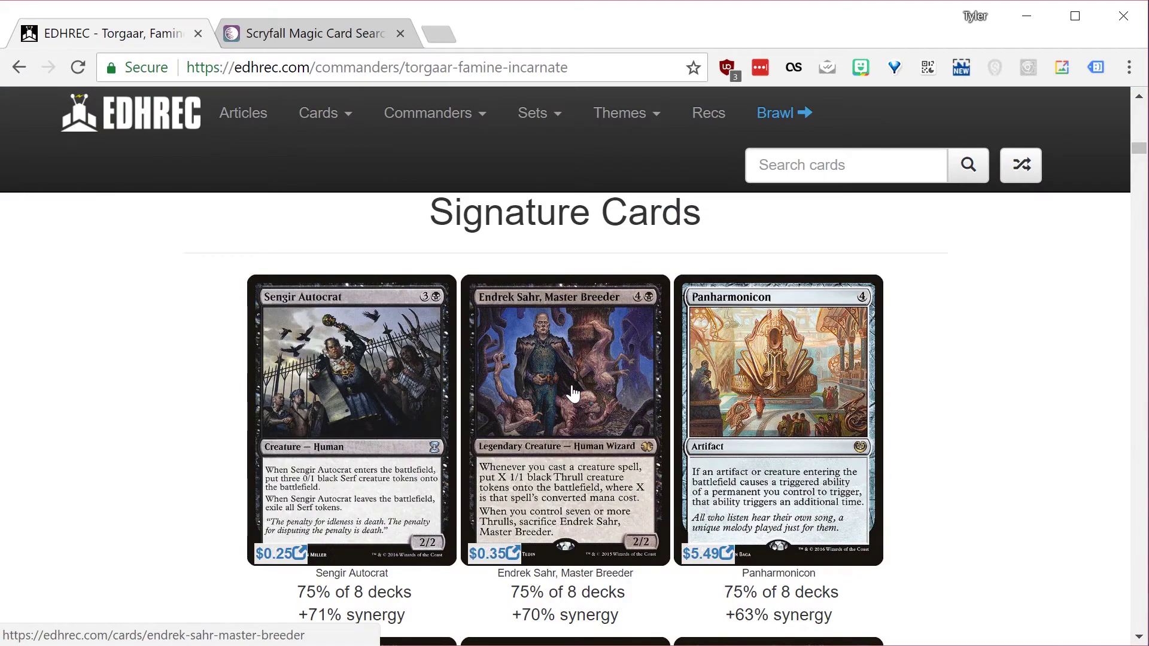
Step: Switch to the browser, look through more recommended cards on EDHREC's Torgaar page, and open Scryfall's Advanced Search form
scroll(573, 394, down, 12)
scroll(570, 406, up, 5)
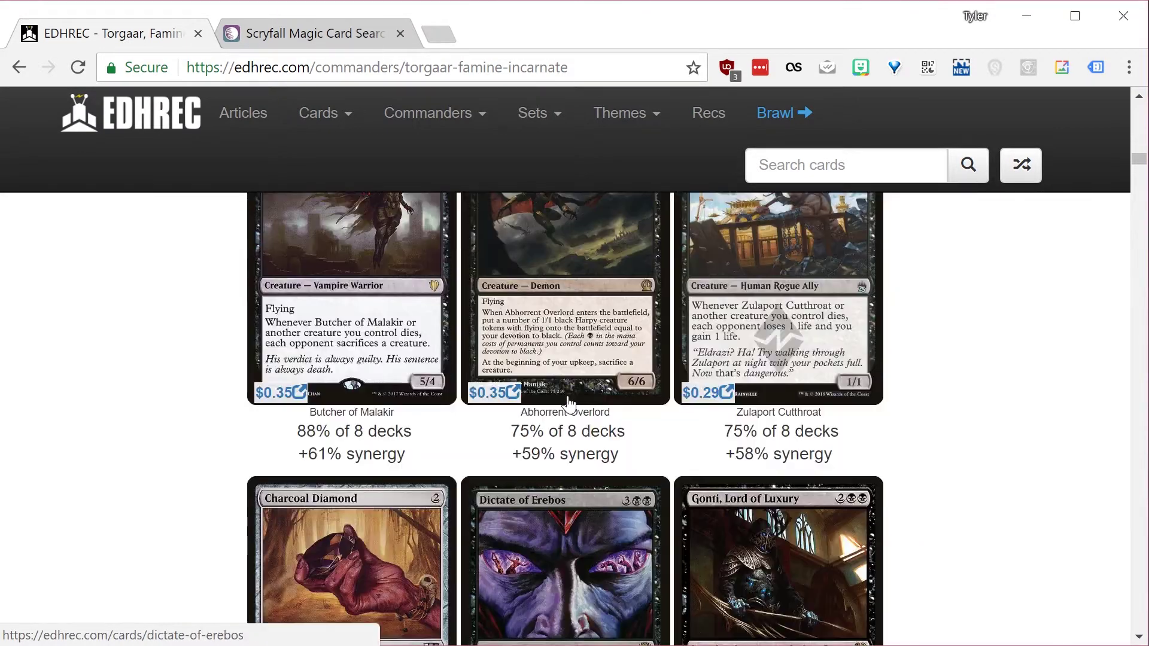
click(289, 39)
click(338, 67)
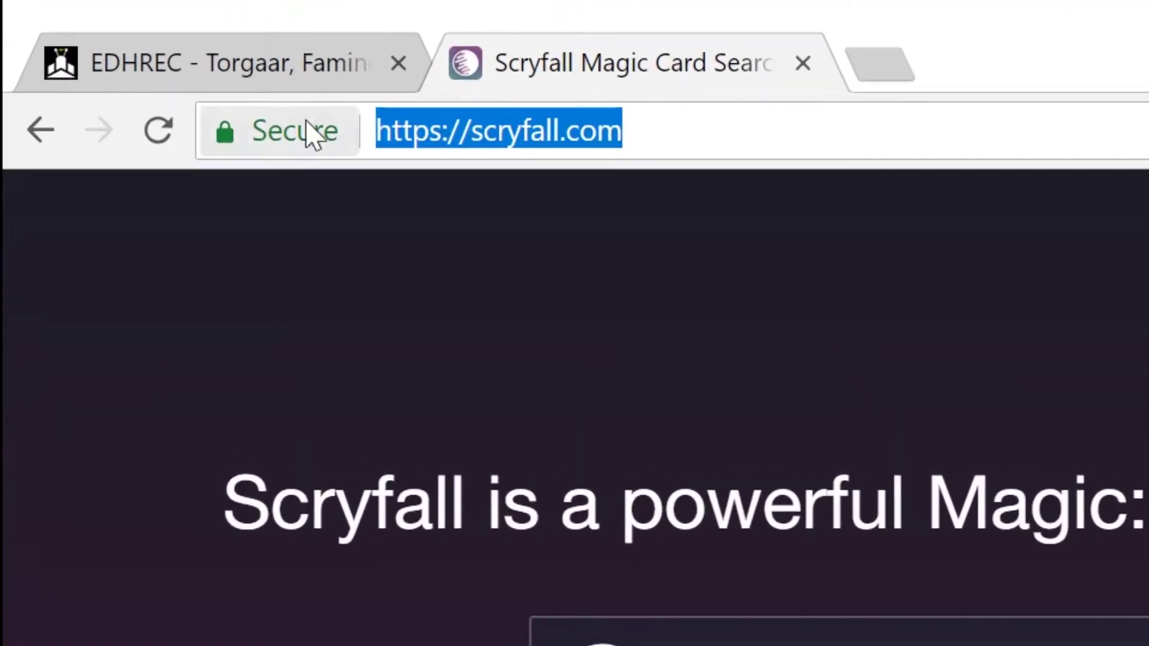
click(662, 128)
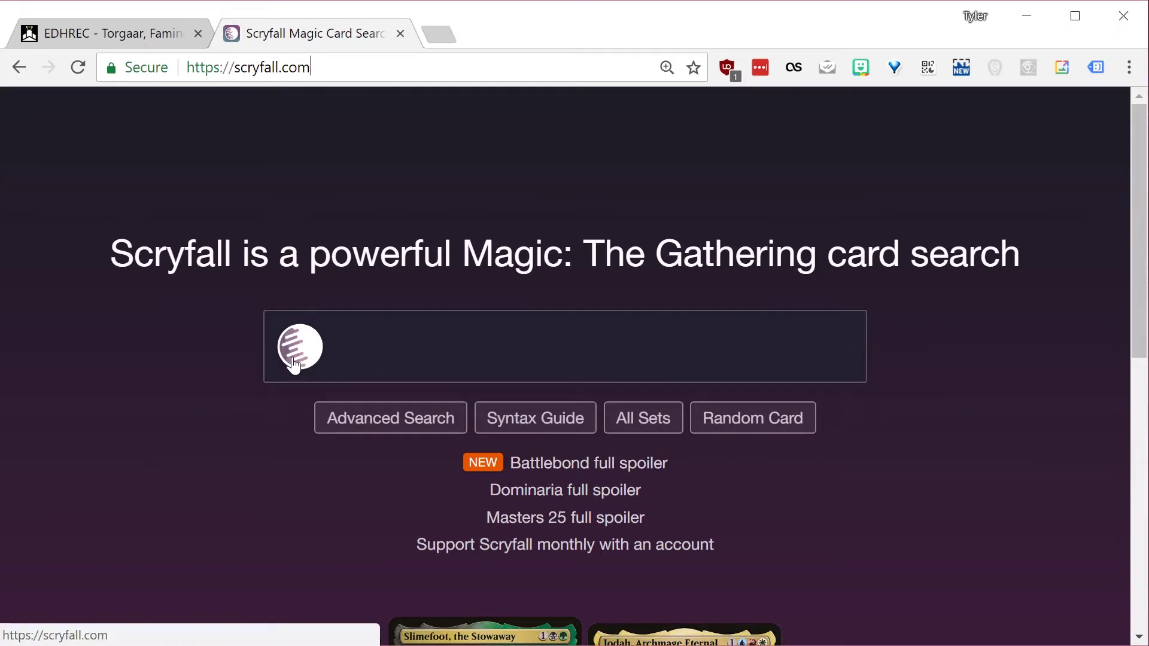
click(375, 419)
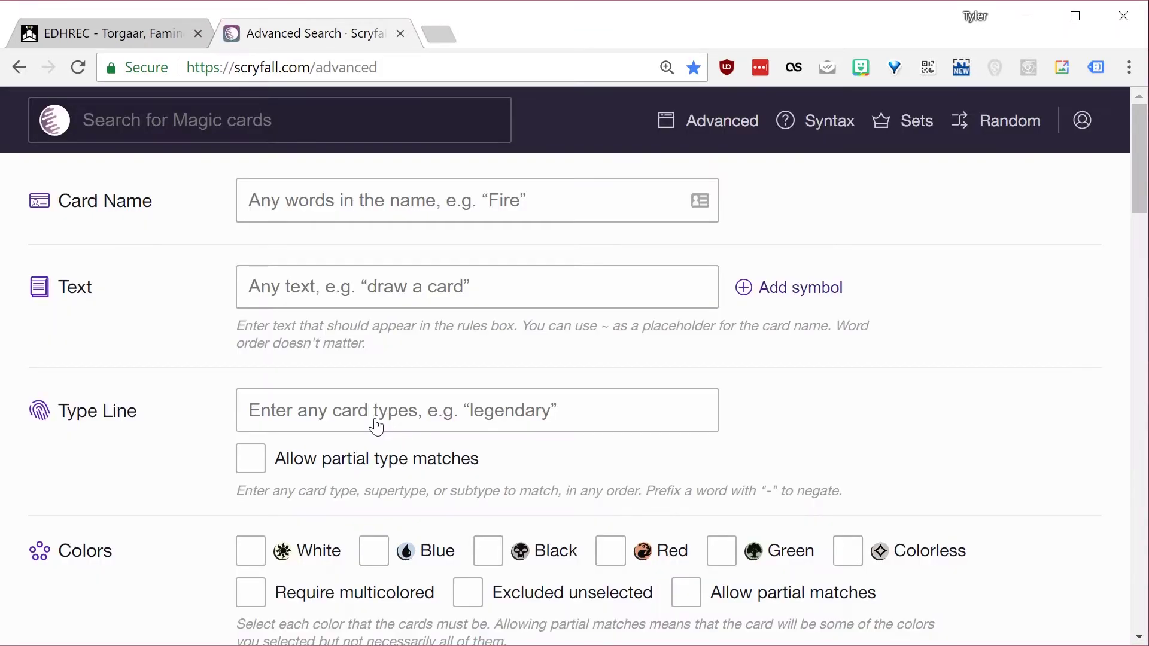
Step: Search Scryfall for cards with the text "create creature token" that fit a black commander color identity
click(327, 293)
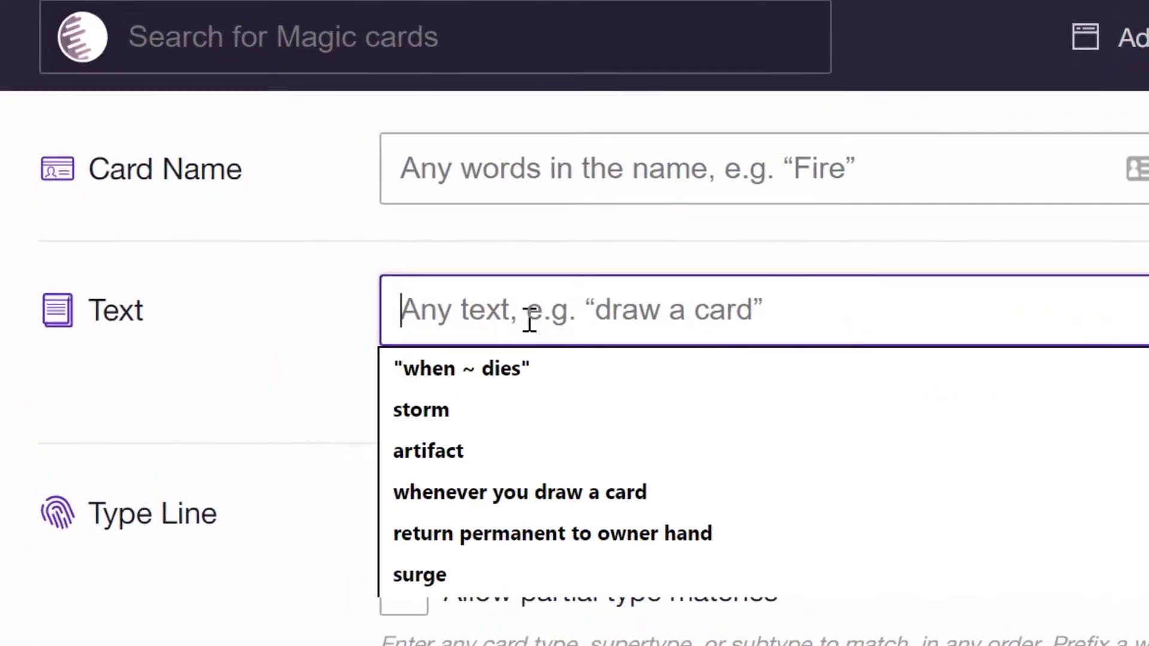
text(crea)
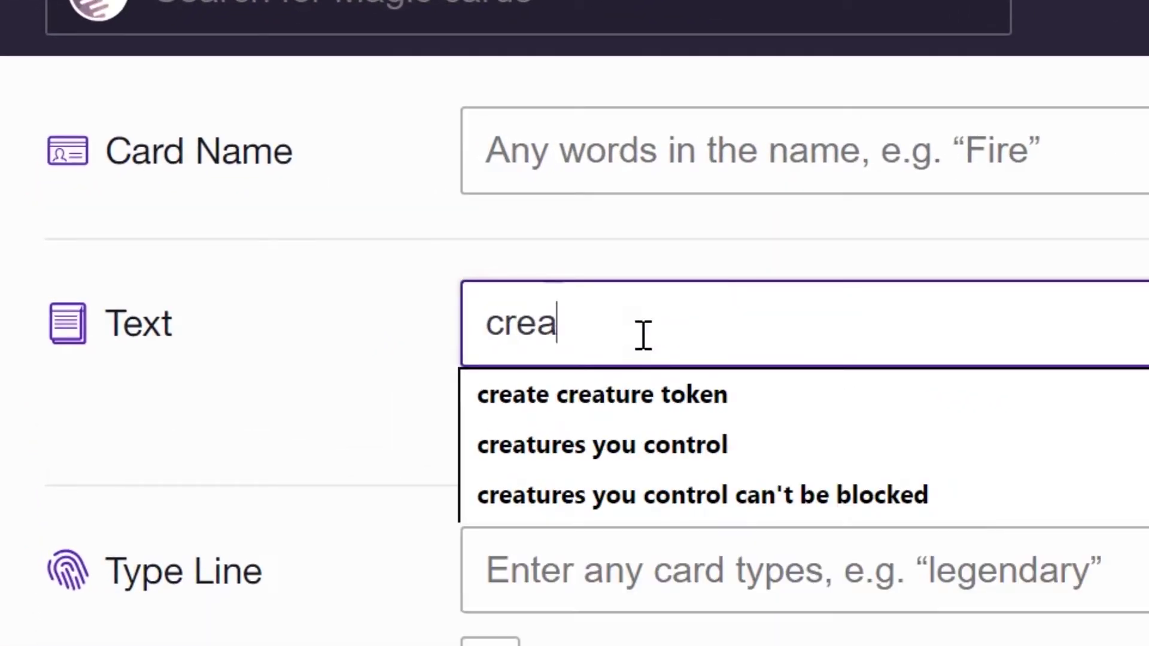
text(te creature toke)
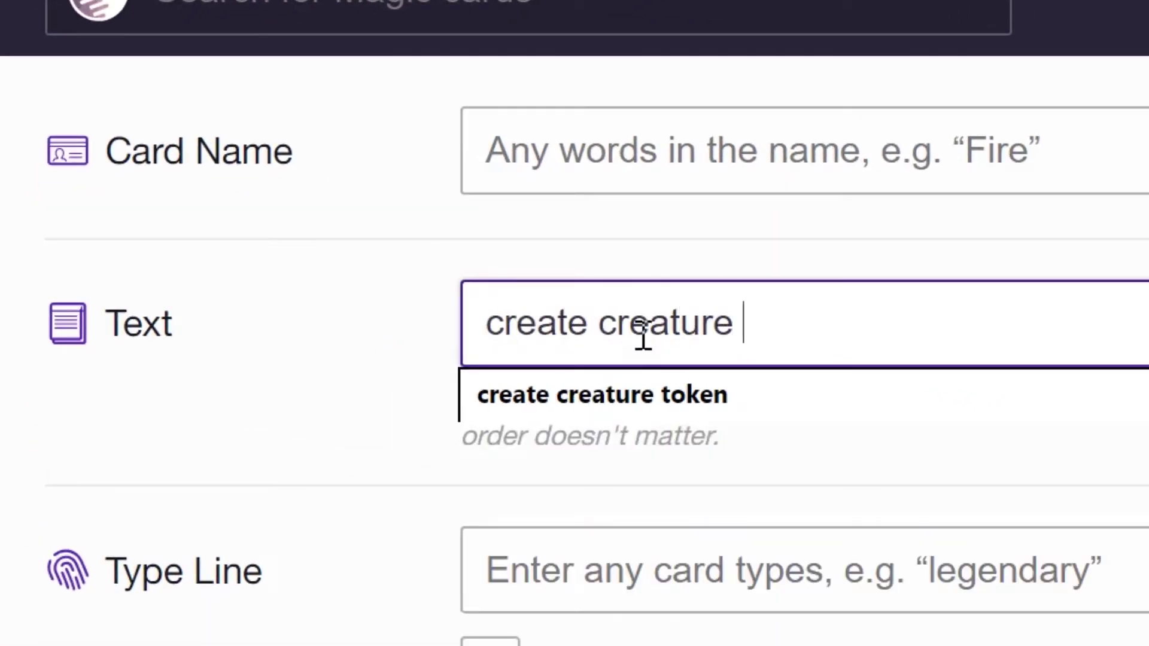
text(n)
key(Tab)
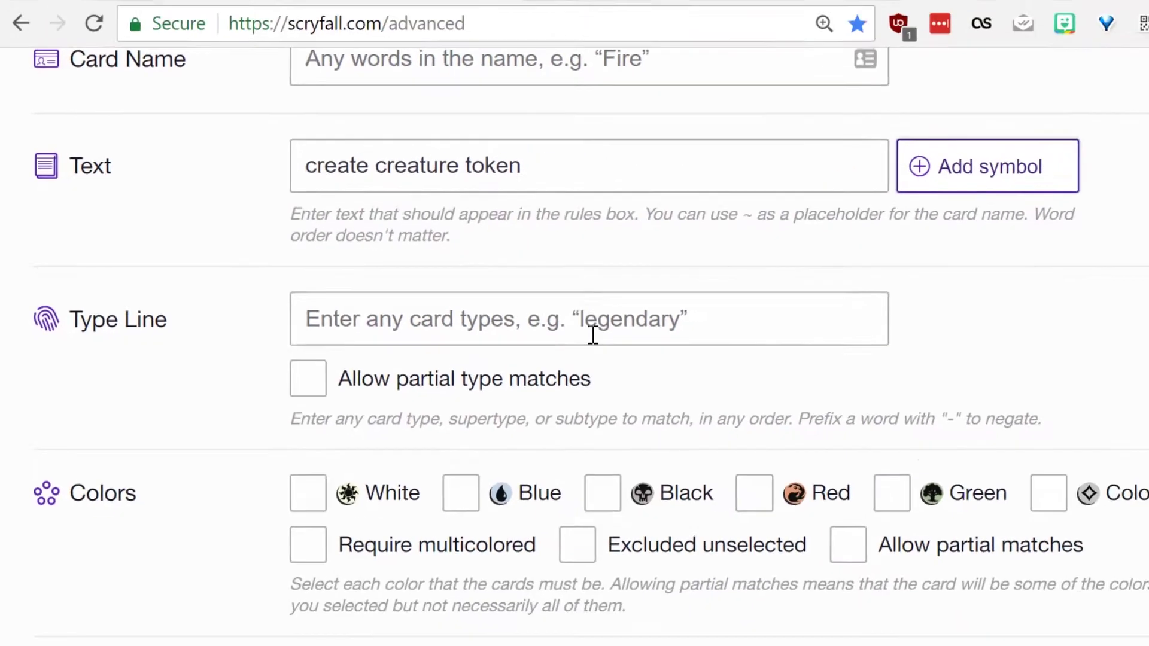
scroll(387, 288, down, 6)
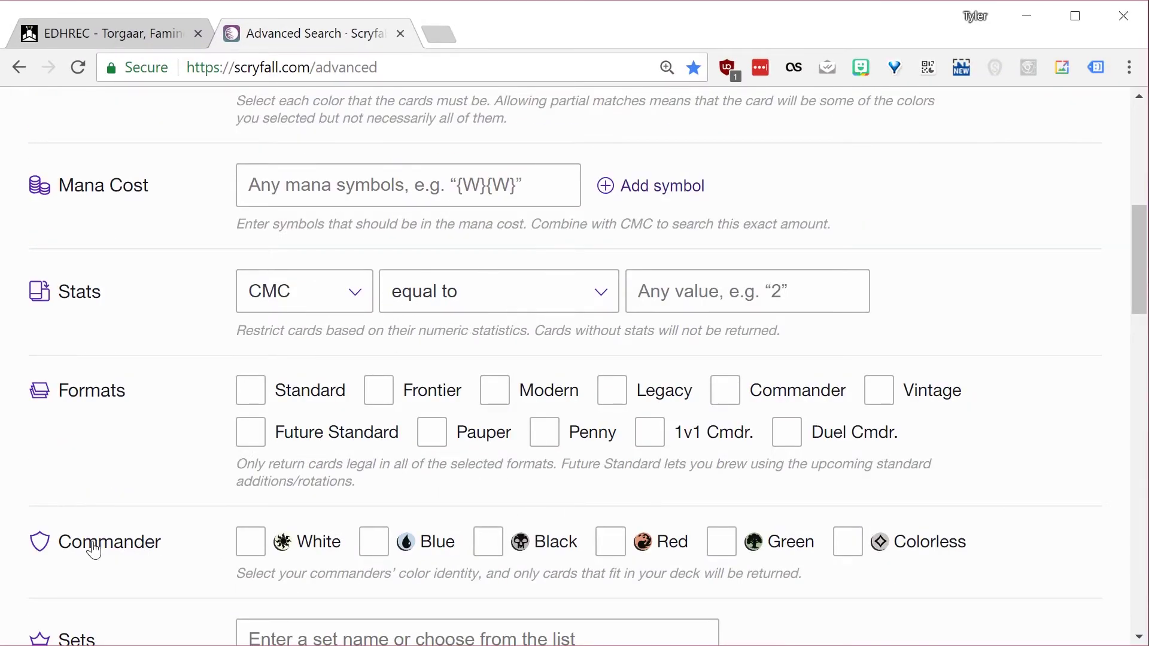
click(635, 512)
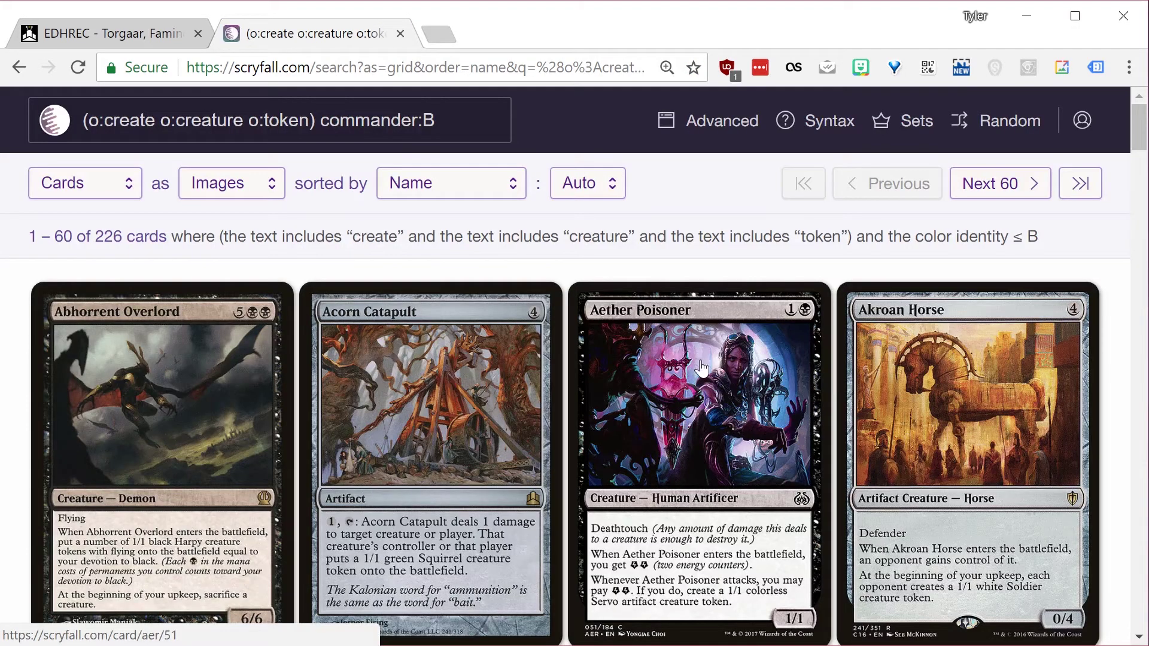
Step: Sort the Scryfall results by CMC and look through the cheapest token-making cards
click(438, 190)
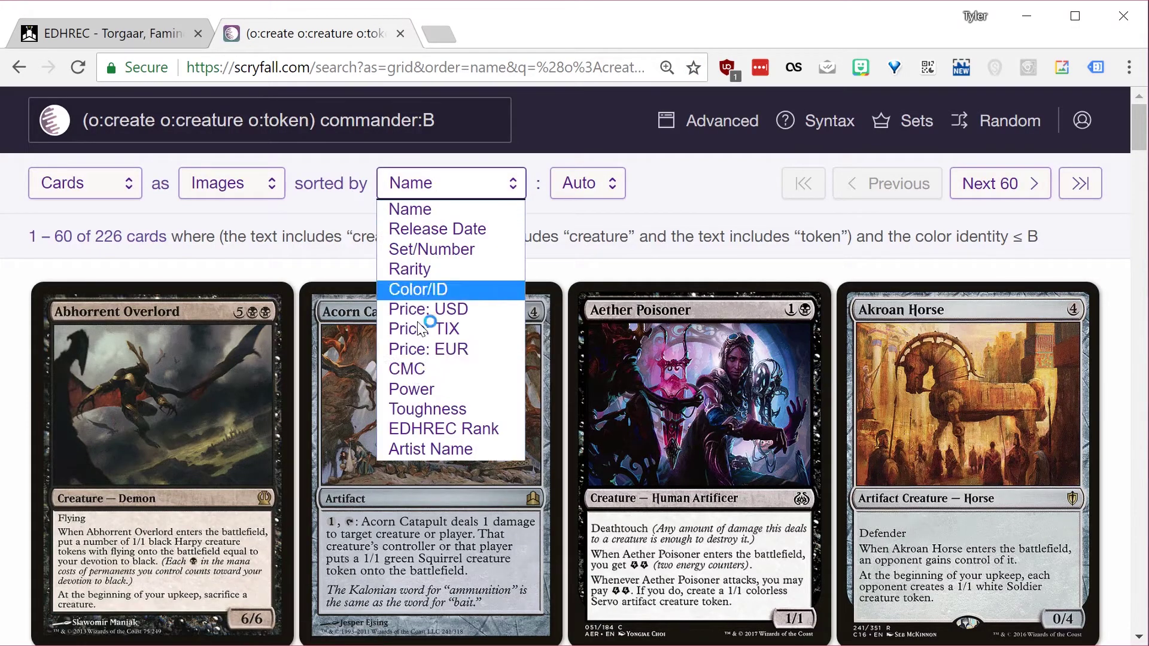
click(414, 369)
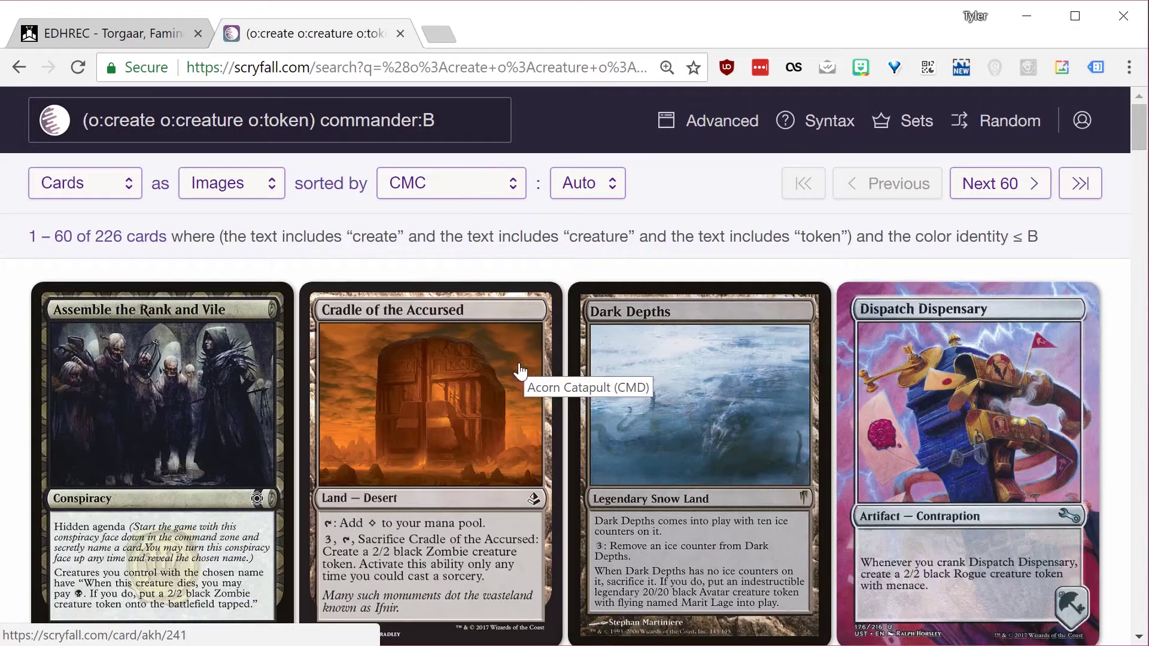
scroll(462, 382, down, 10)
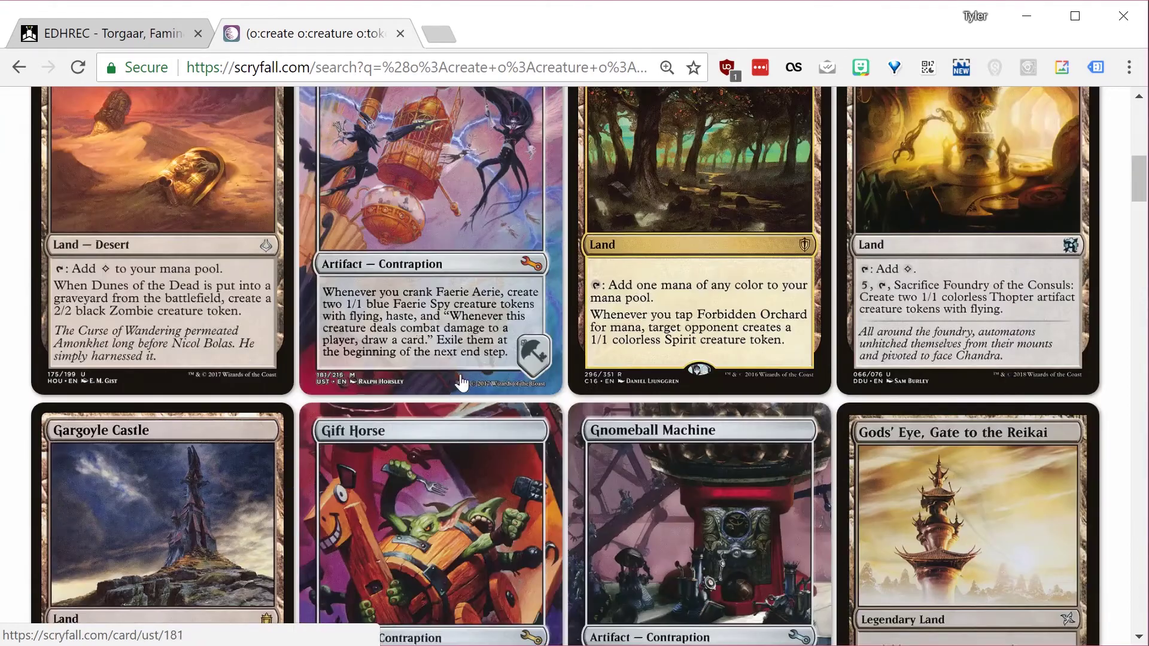
scroll(461, 382, down, 9)
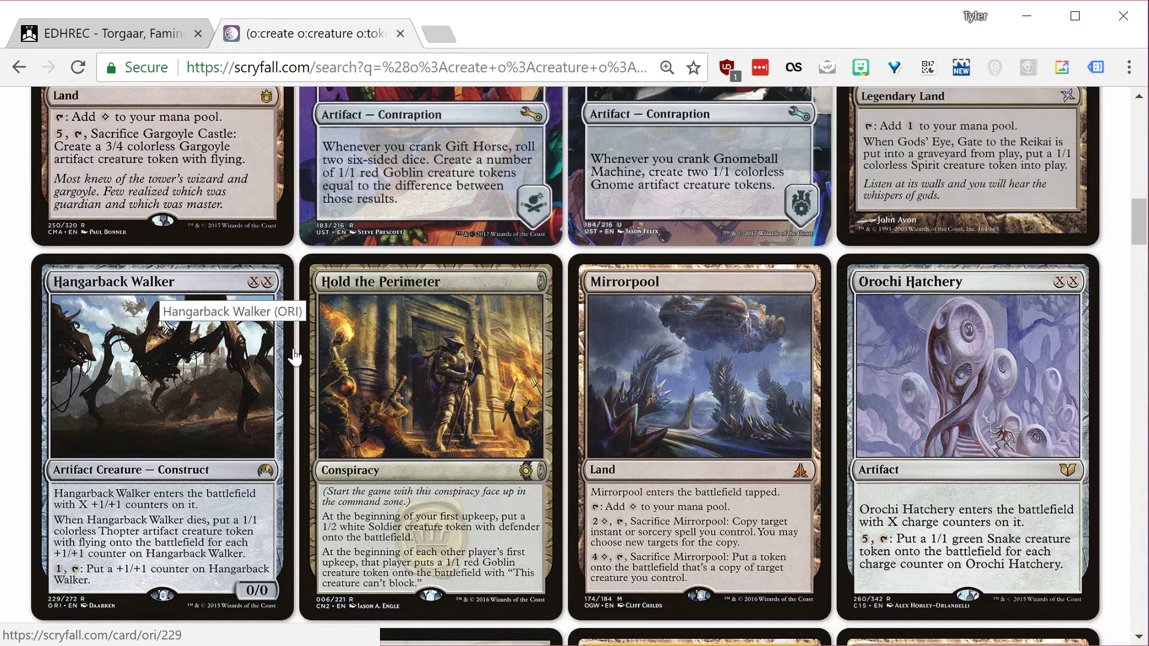
Step: Review the deck in XMage, switch back to the browser and return from the token results to Scryfall's Advanced Search form
key(alt+Tab)
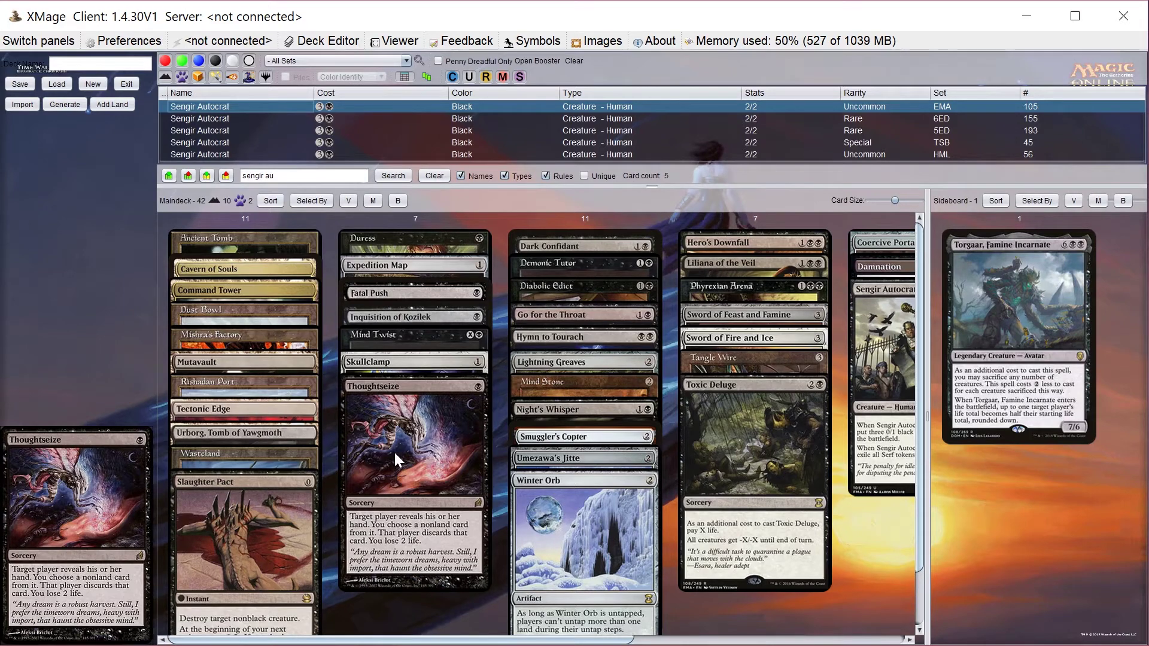
mouse_move(465, 461)
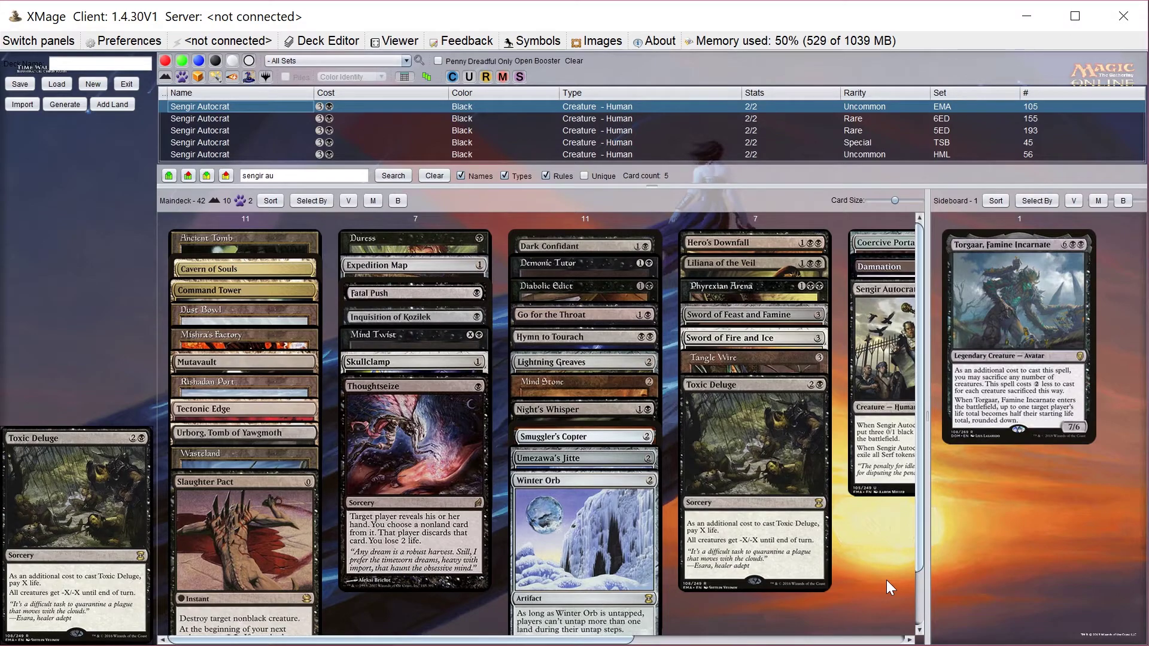
key(alt+Tab)
scroll(617, 419, up, 10)
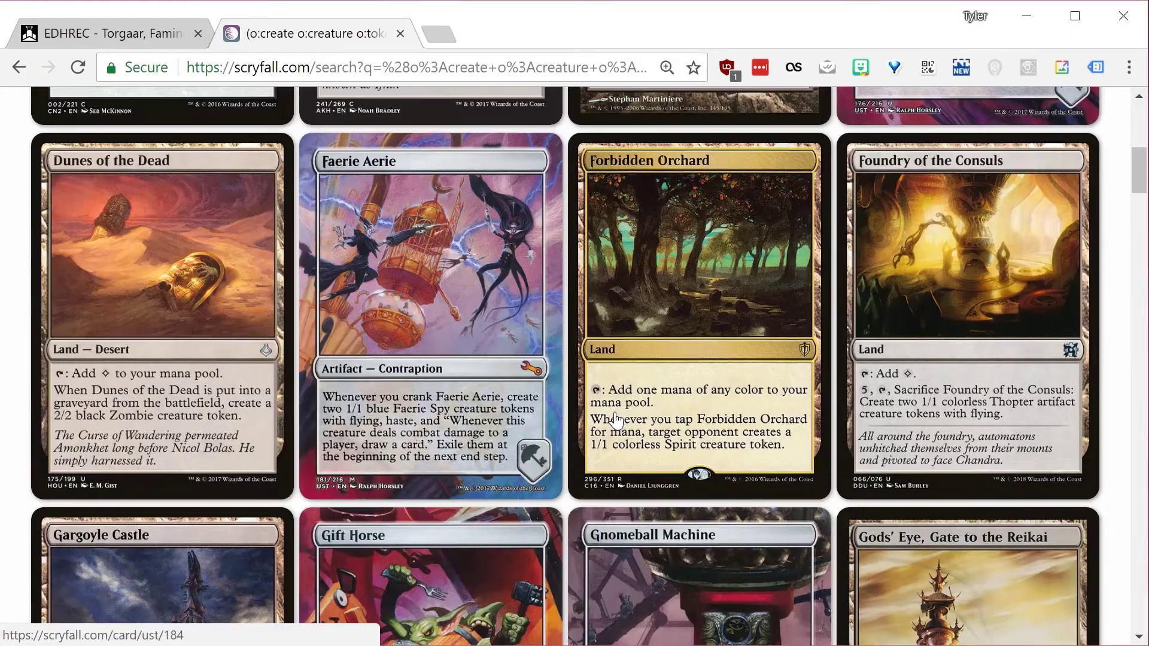
scroll(616, 419, up, 9)
key(alt+Left)
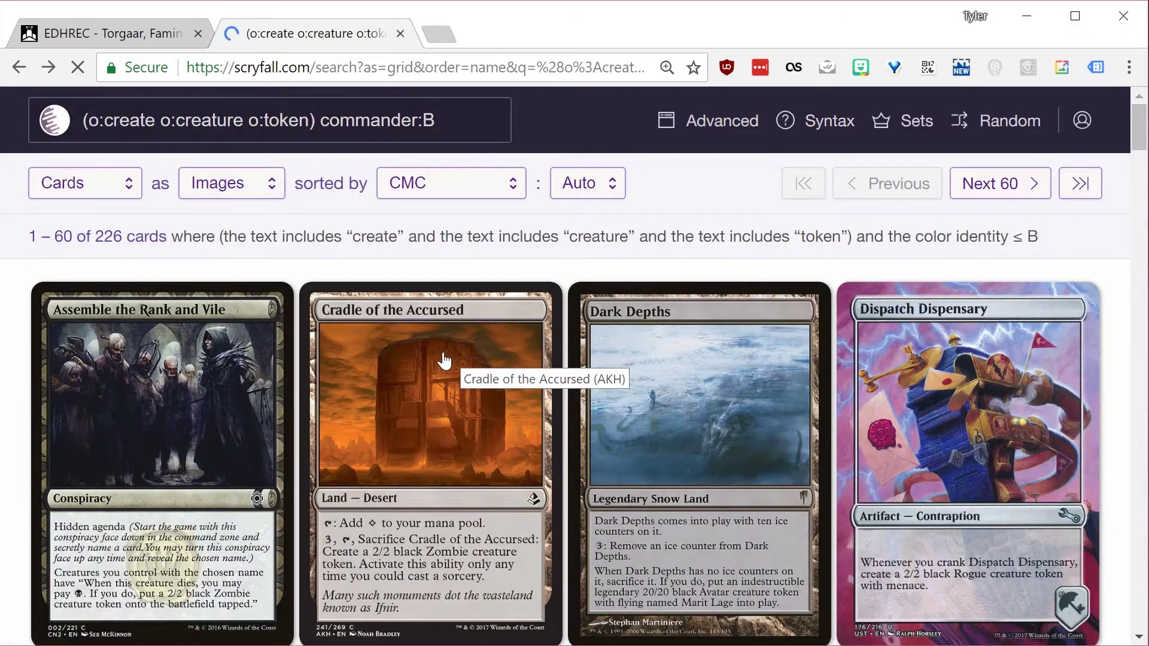
key(alt+Left)
scroll(457, 330, up, 8)
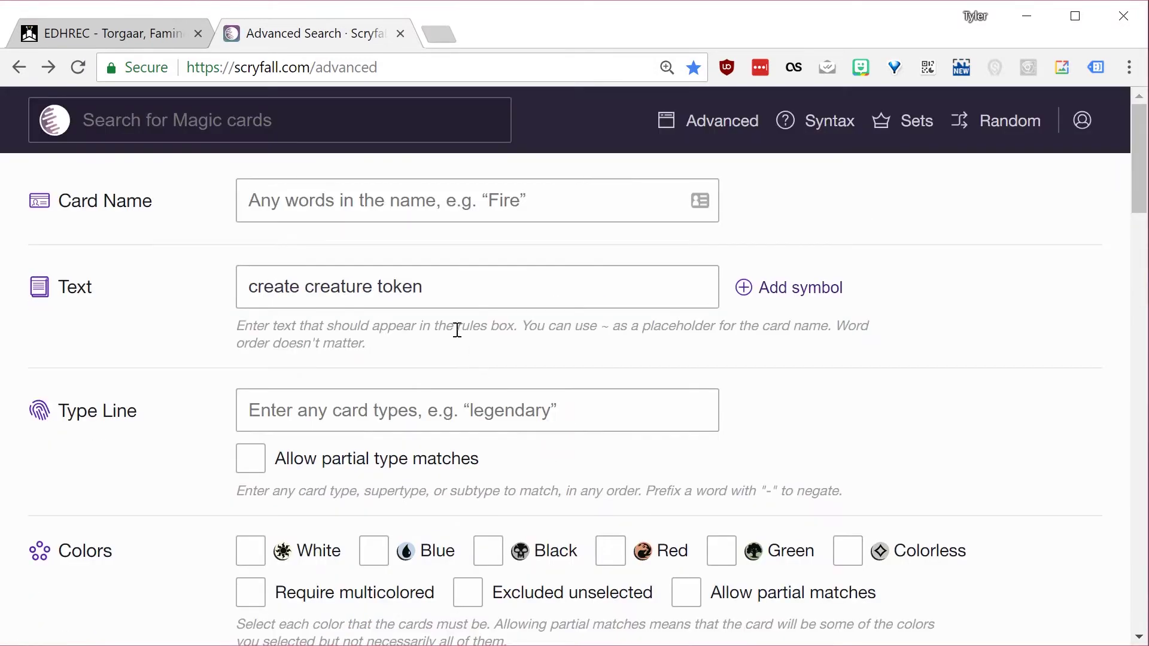
Step: Clear the rules text criterion and search Scryfall for cards of type "land" that fit a black commander color identity
triple_click(441, 287)
key(BackSpace)
click(315, 405)
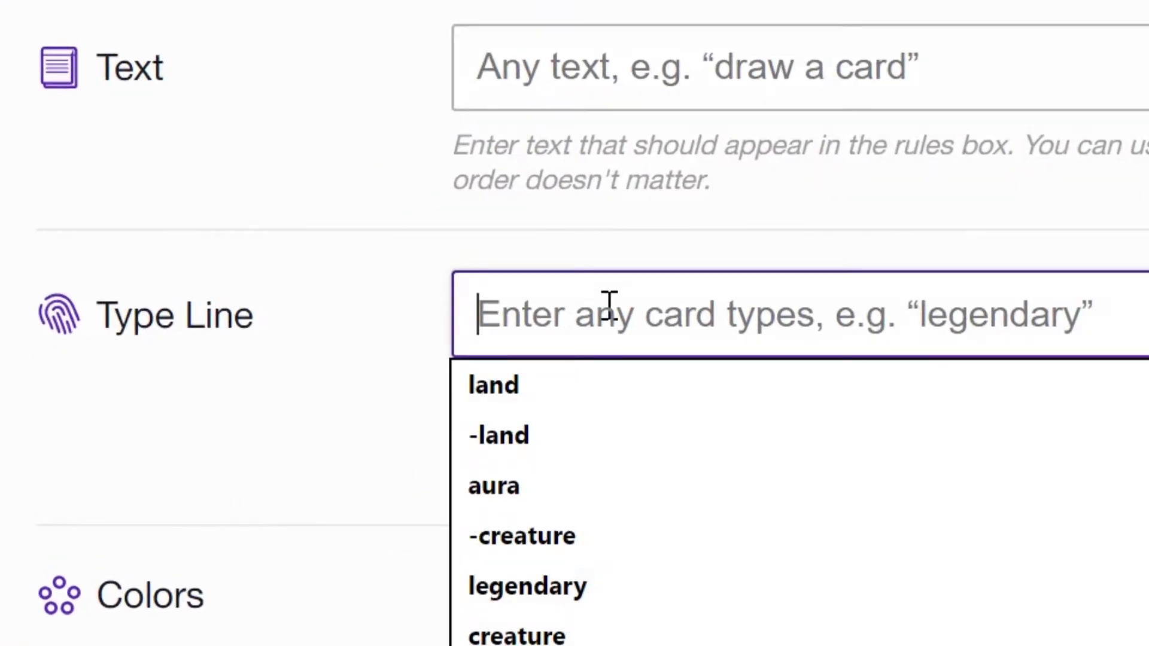
text(land)
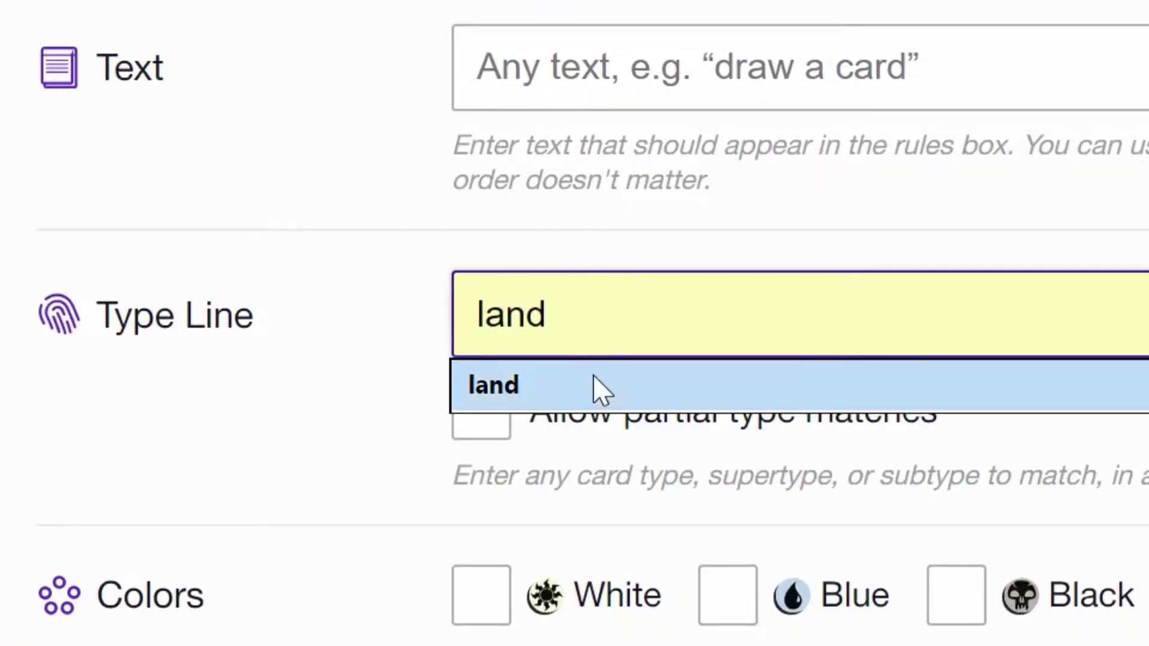
click(601, 391)
click(864, 315)
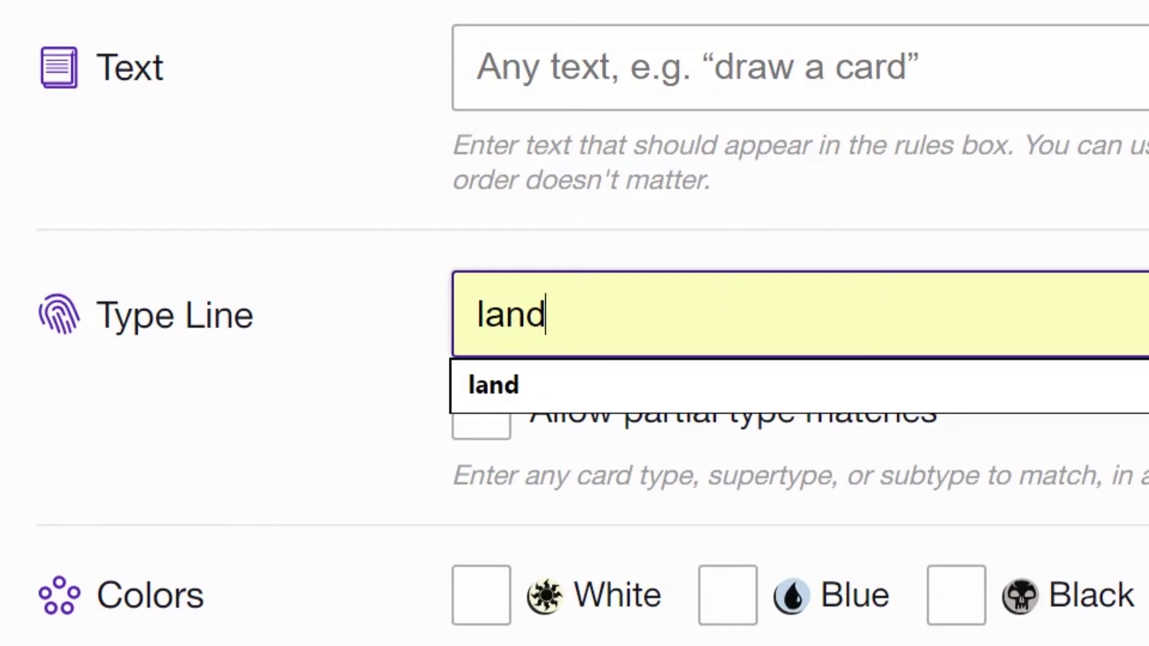
key(Return)
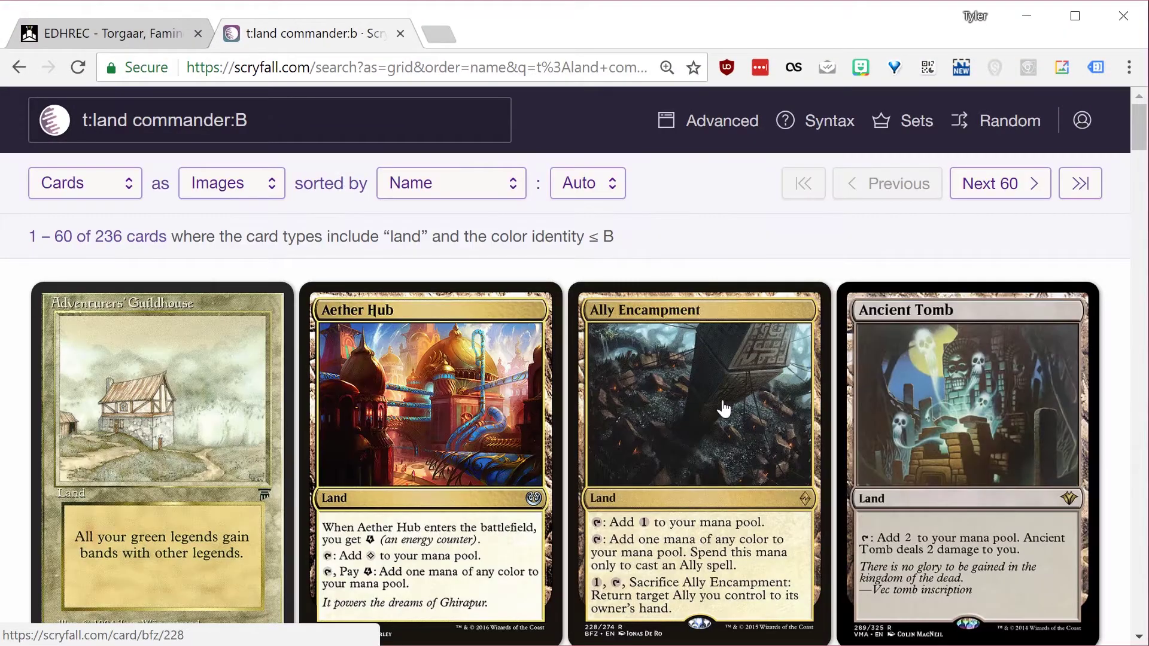
Step: Look through the Scryfall land results for utility lands that suit the deck
double_click(108, 236)
click(179, 243)
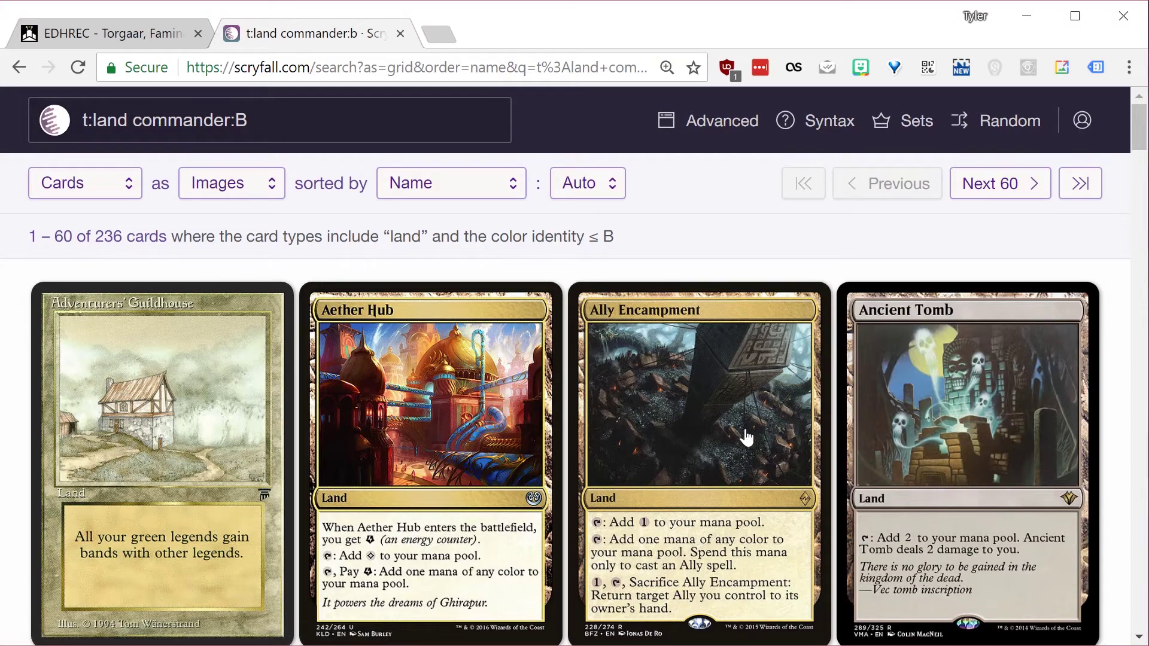
scroll(617, 400, down, 8)
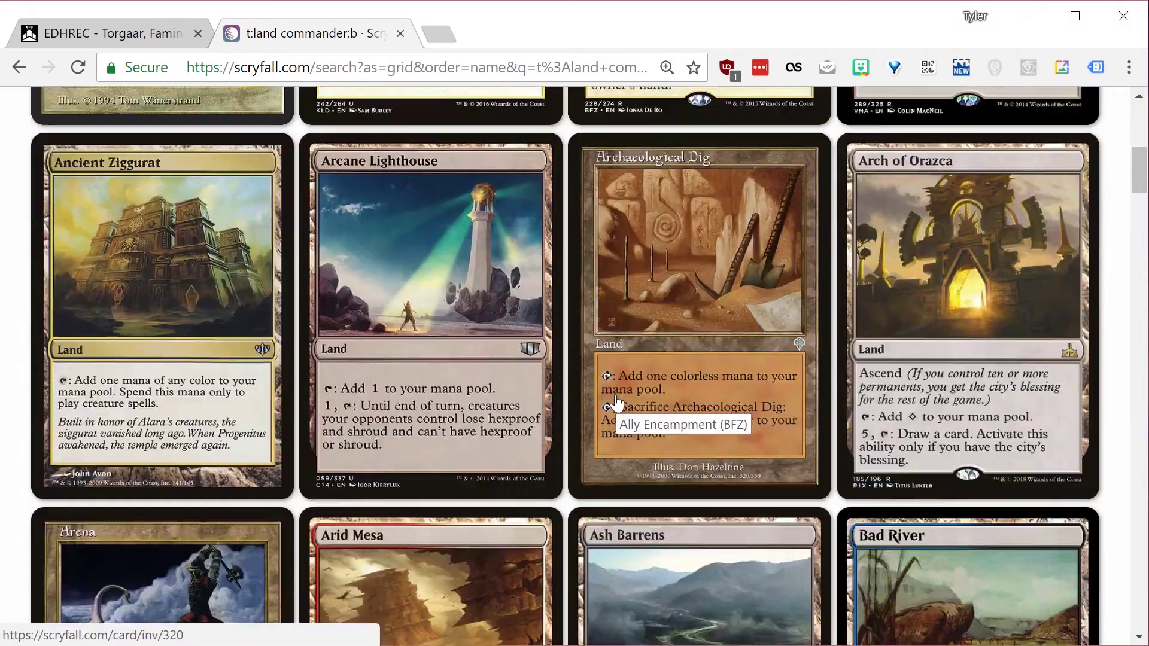
scroll(616, 400, down, 15)
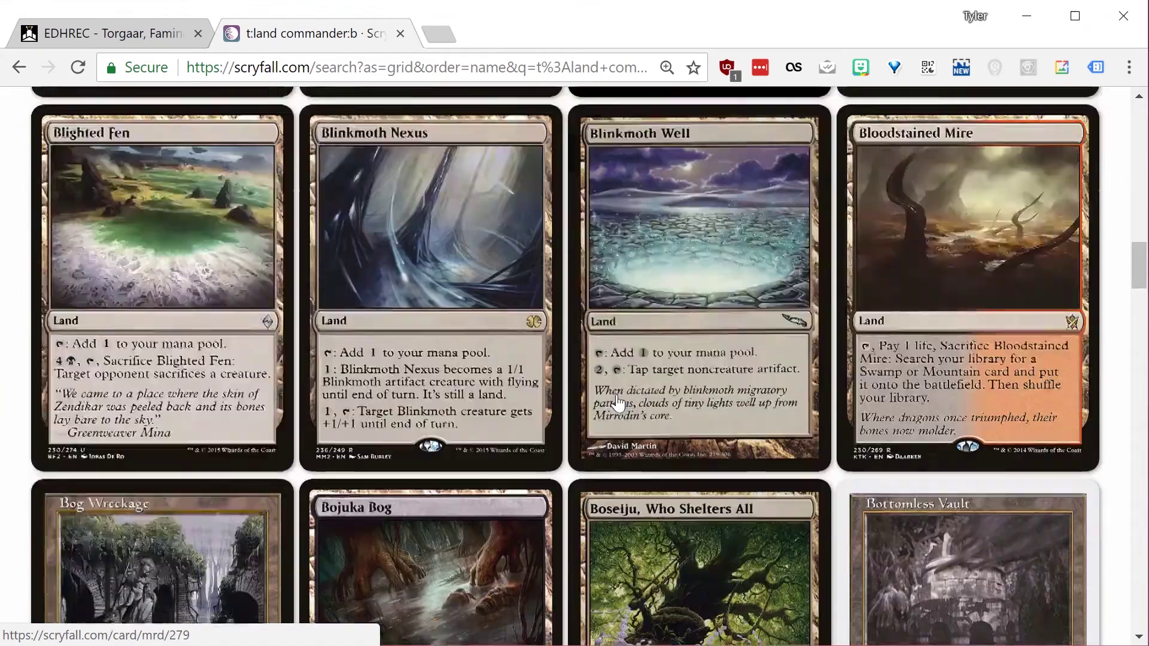
scroll(618, 402, down, 2)
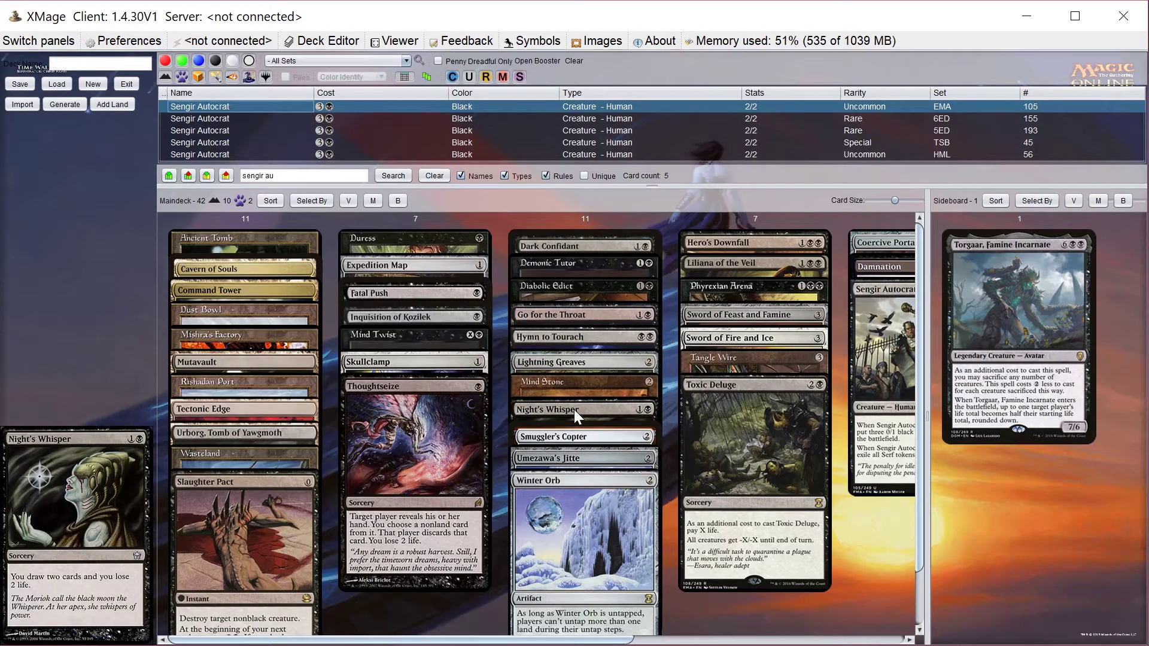
Step: Switch back to XMage and save the full deck as TORGAAR (all considerations).dck
mouse_move(576, 411)
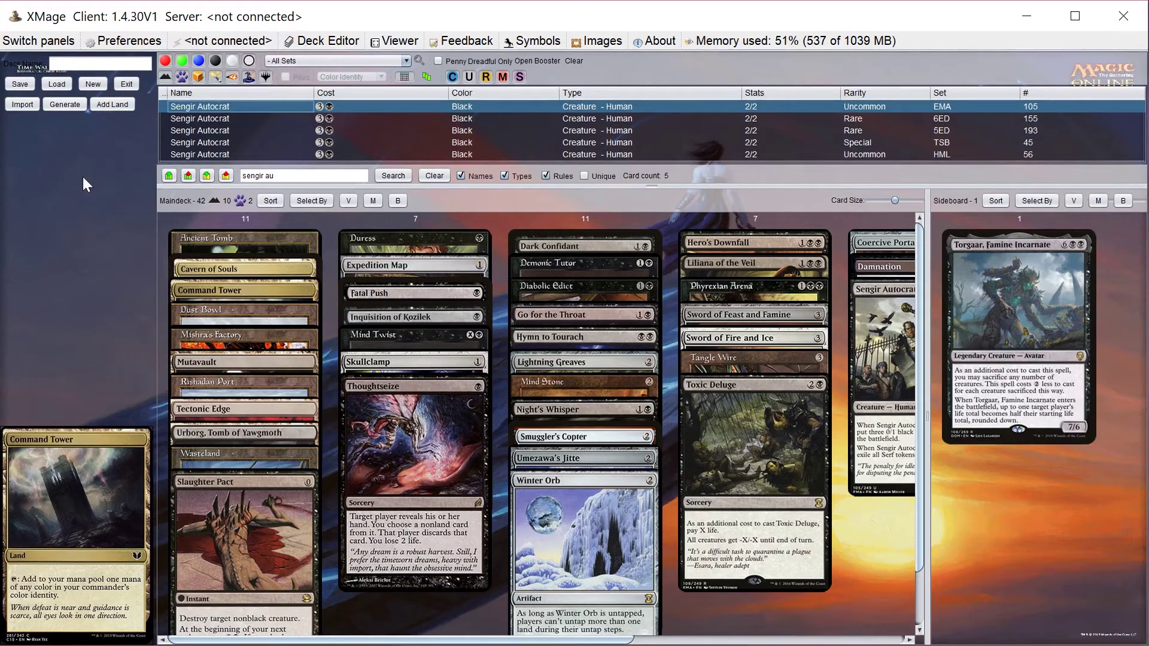
click(19, 84)
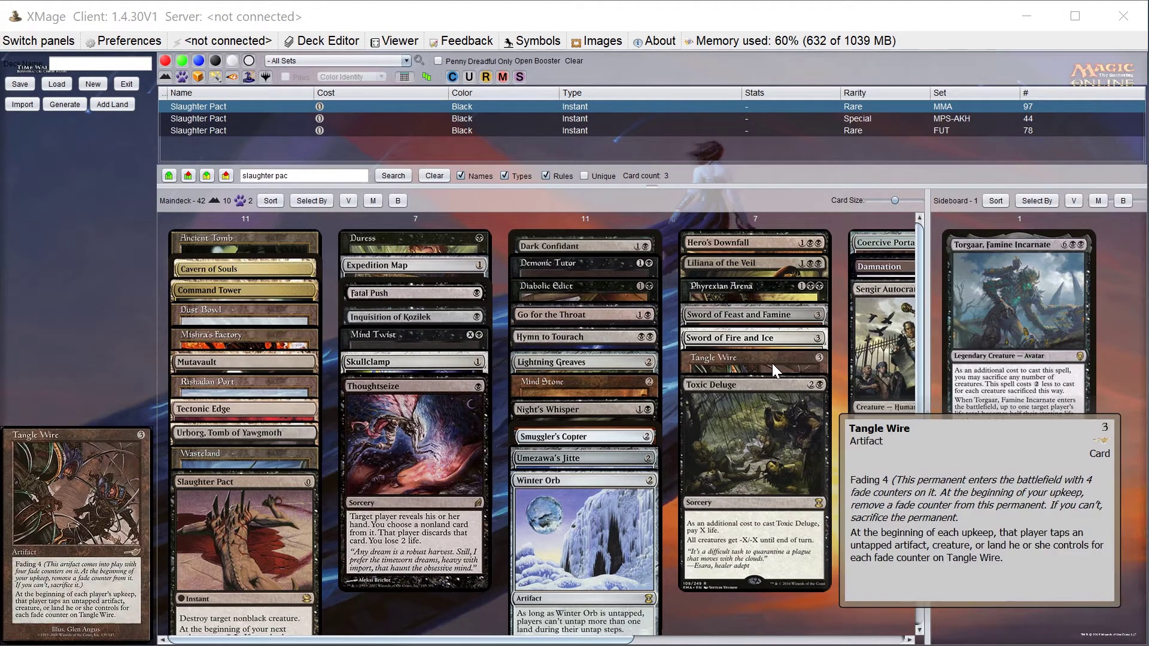
Step: Remove Slaughter Pact and Sengir Autocrat from the main deck and save the trimmed deck as TORGAAR.dck on the Desktop
double_click(300, 545)
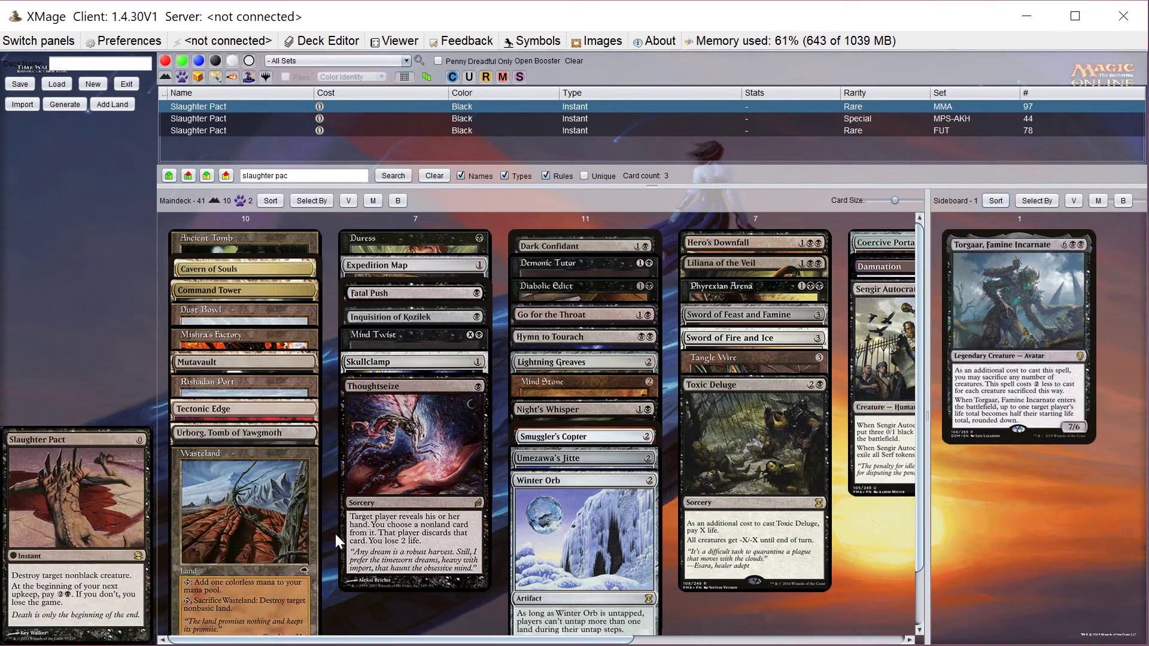
double_click(871, 377)
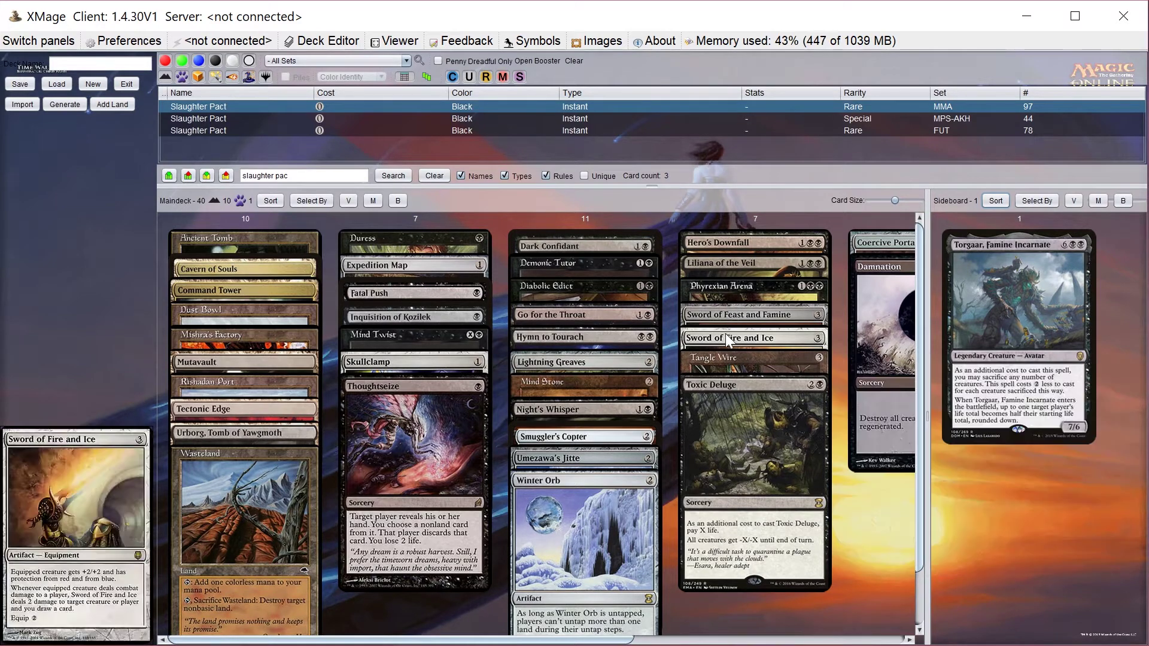
mouse_move(730, 364)
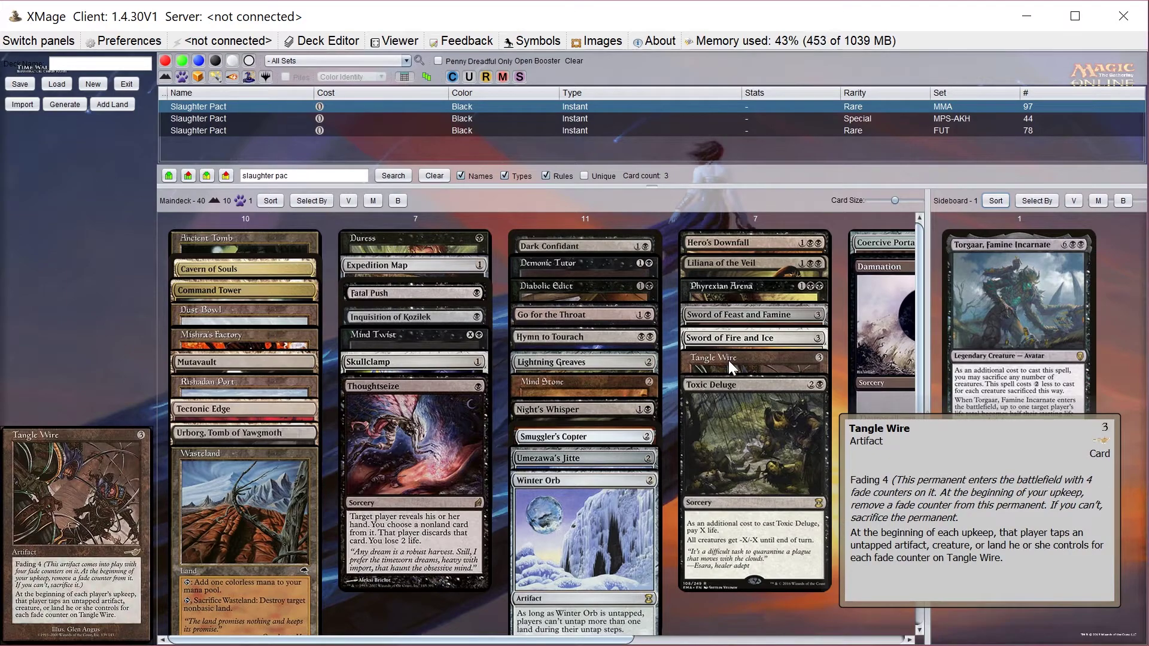
click(20, 84)
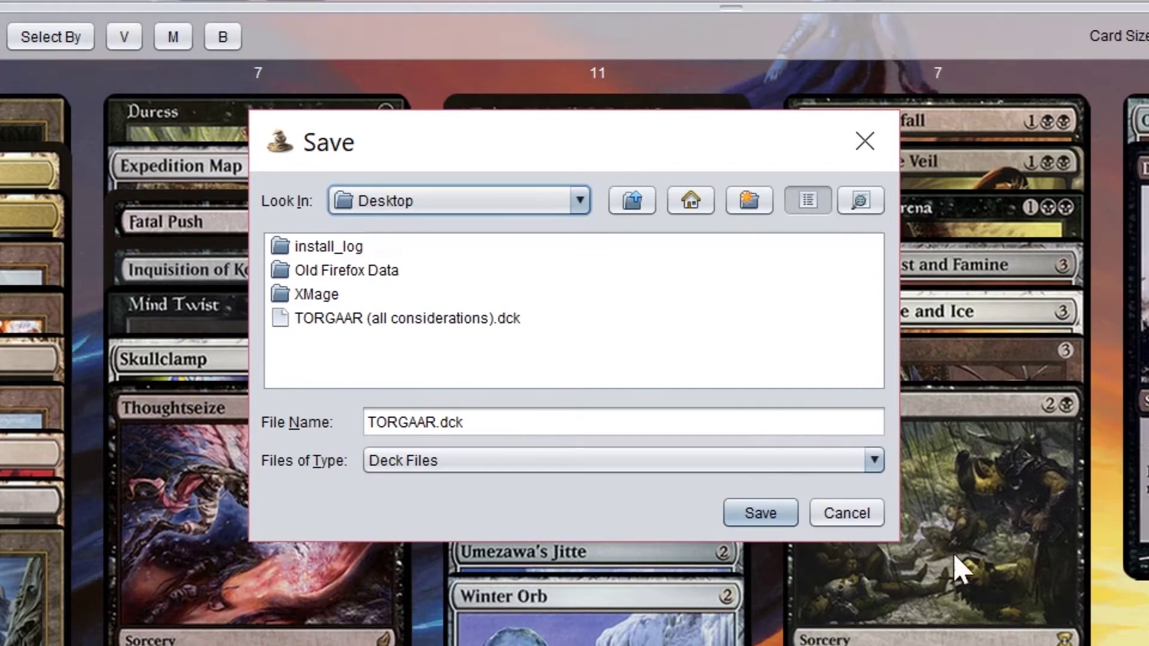
click(835, 516)
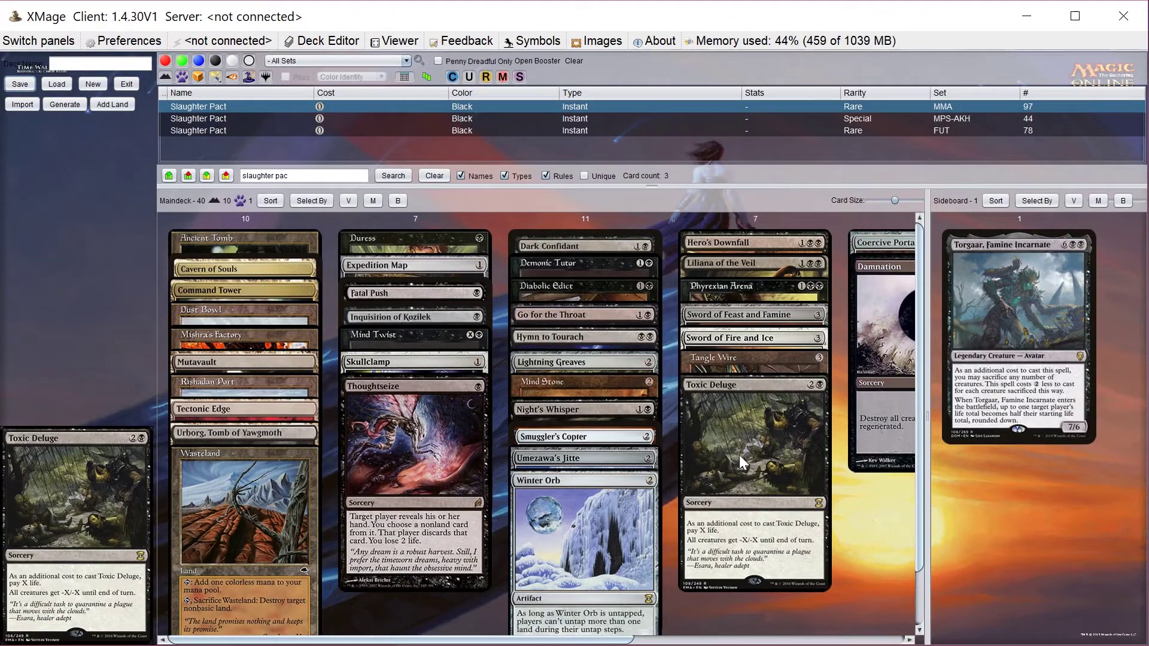
mouse_move(846, 514)
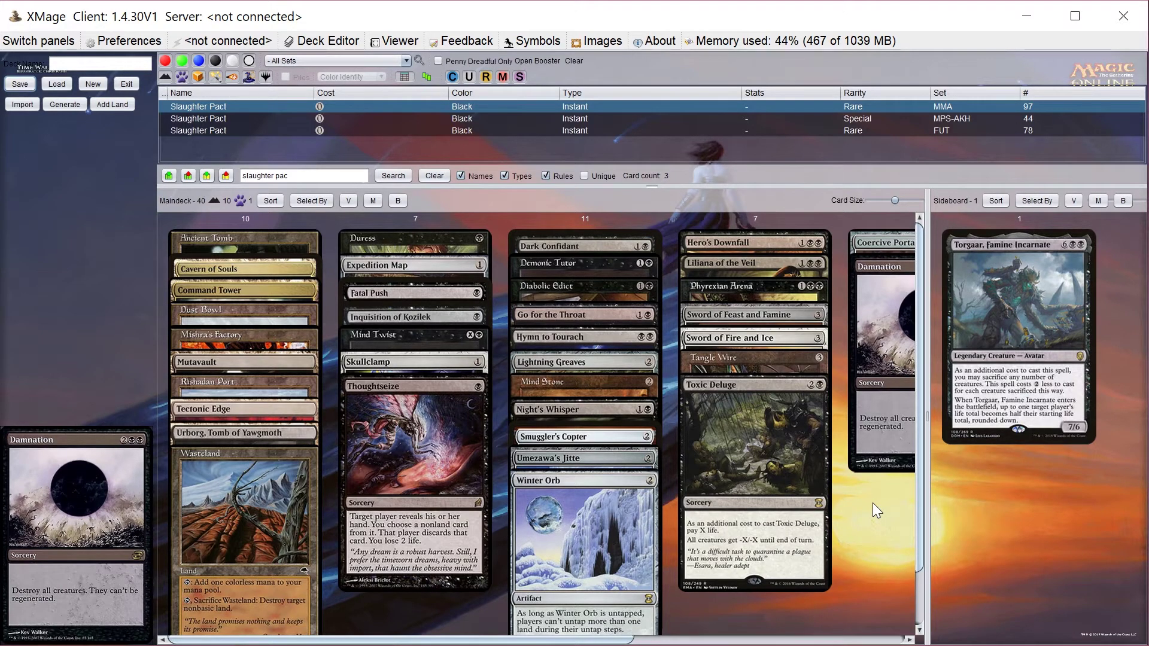
Step: Switch to the EDH decks.xlsx workbook in Excel and enter "Torgaar" as the commander name on the Decklist template sheet
key(alt+Tab)
key(alt+Tab)
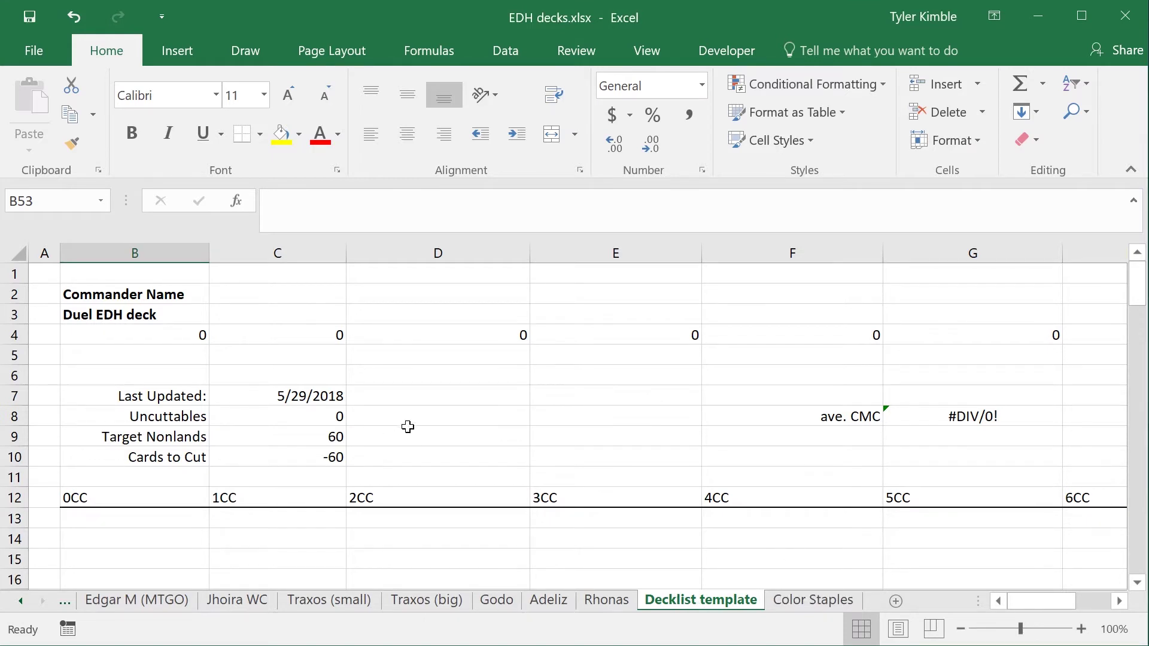
click(172, 296)
text(Torga)
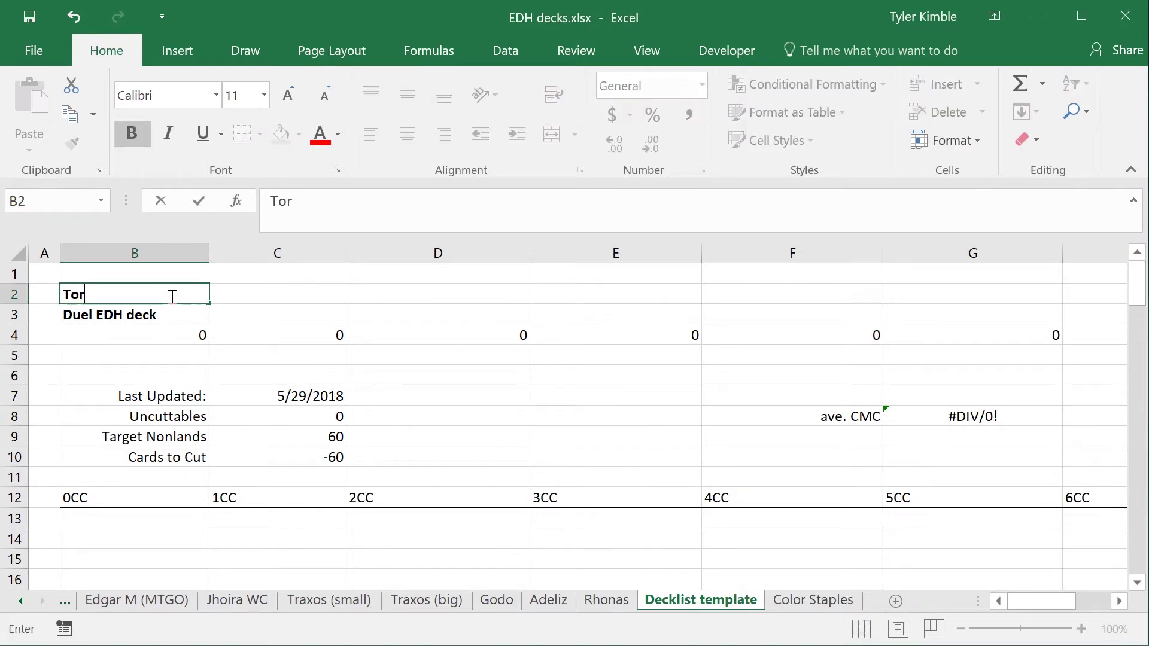
text(ar)
key(Return)
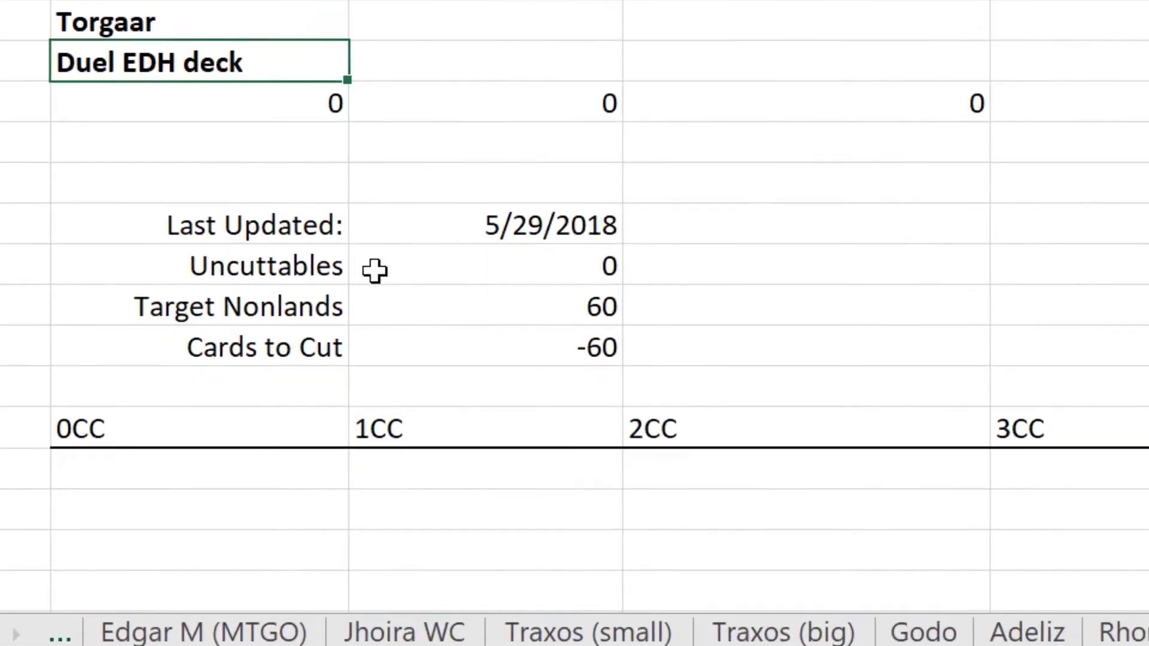
Step: Set the Target Nonlands value to 58 on the Decklist template sheet
double_click(375, 270)
key(Escape)
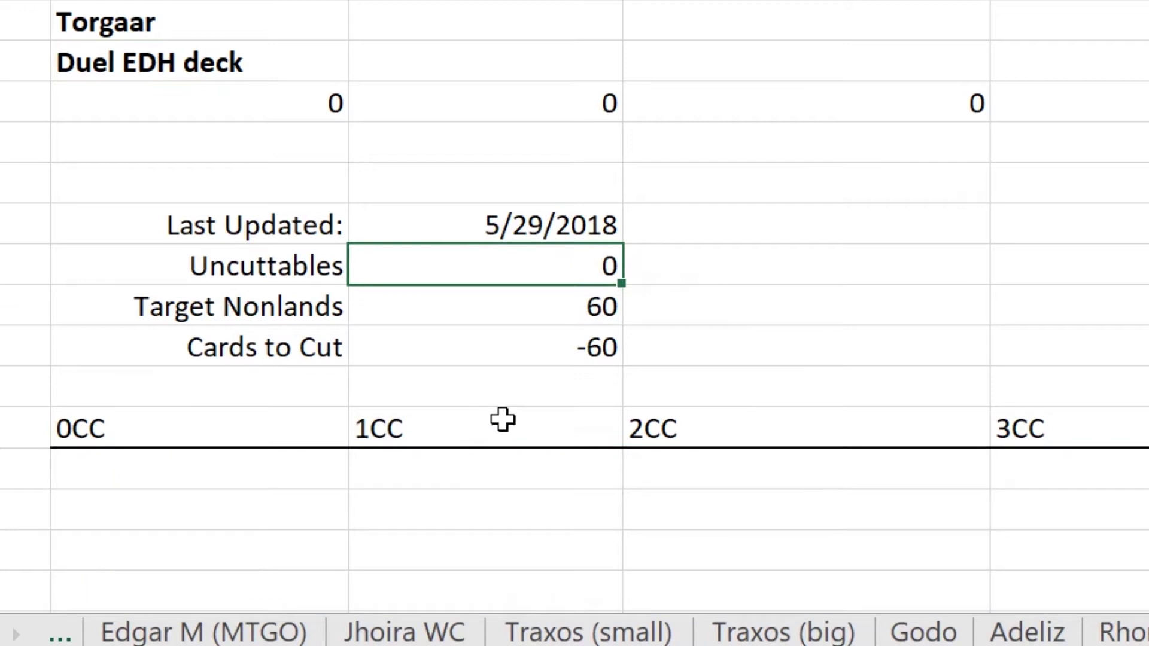
click(423, 317)
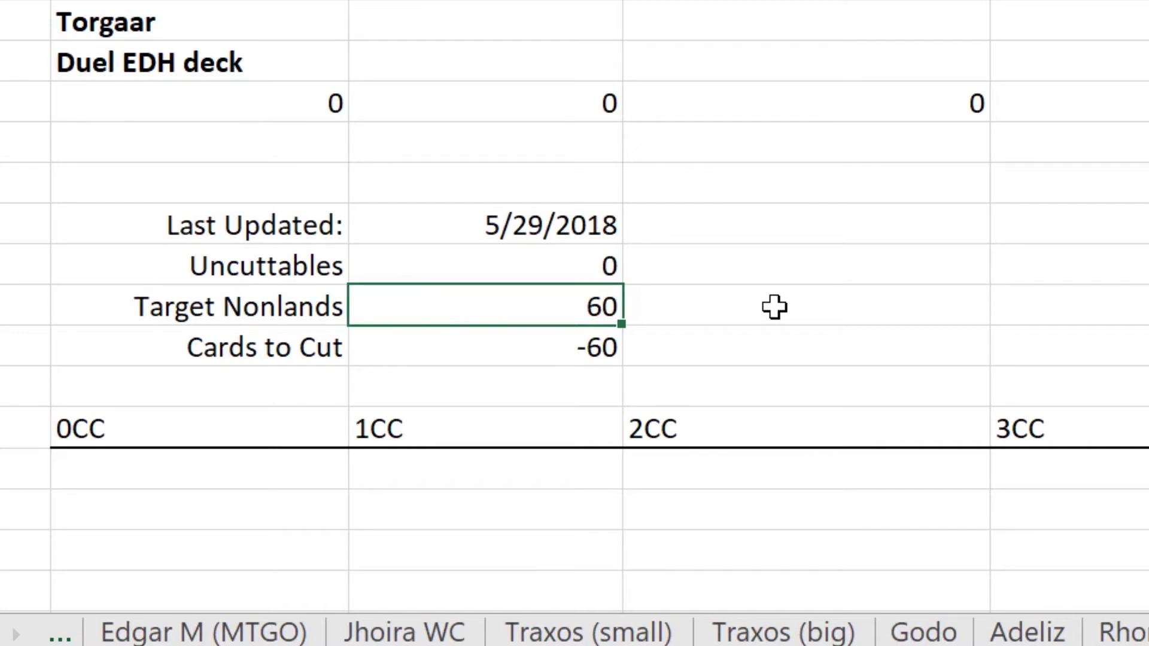
text(58)
key(Return)
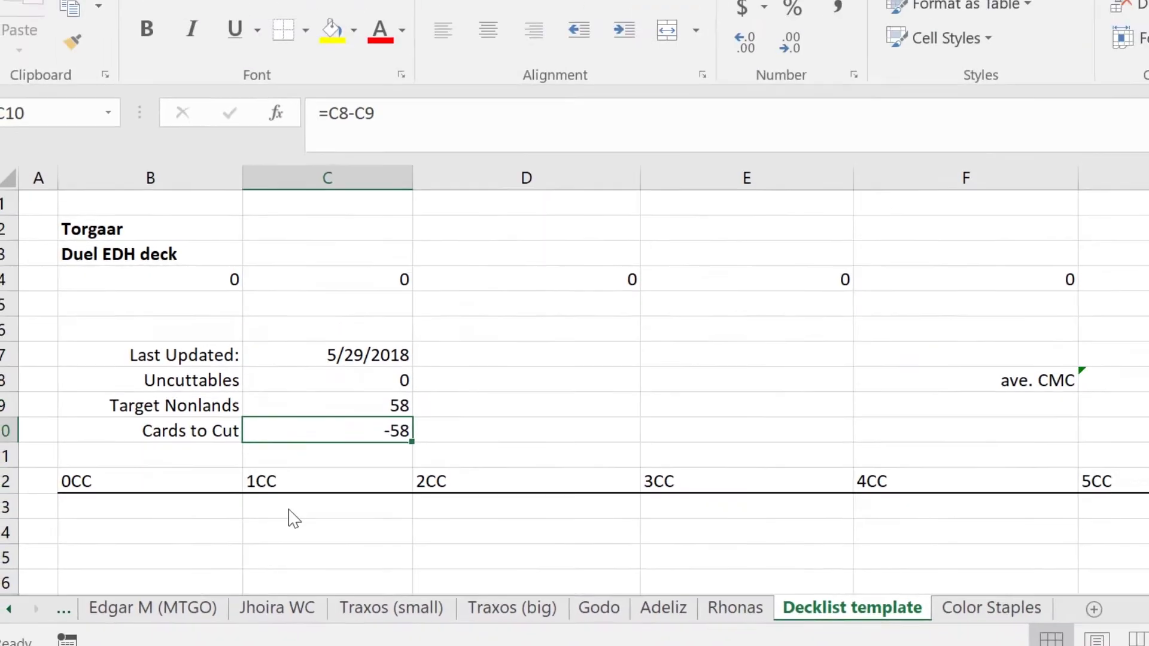
Step: Check the one-mana cards in XMage and list Duress, Thoughtseize and IoK under 1CC in the Excel decklist
key(alt+Tab)
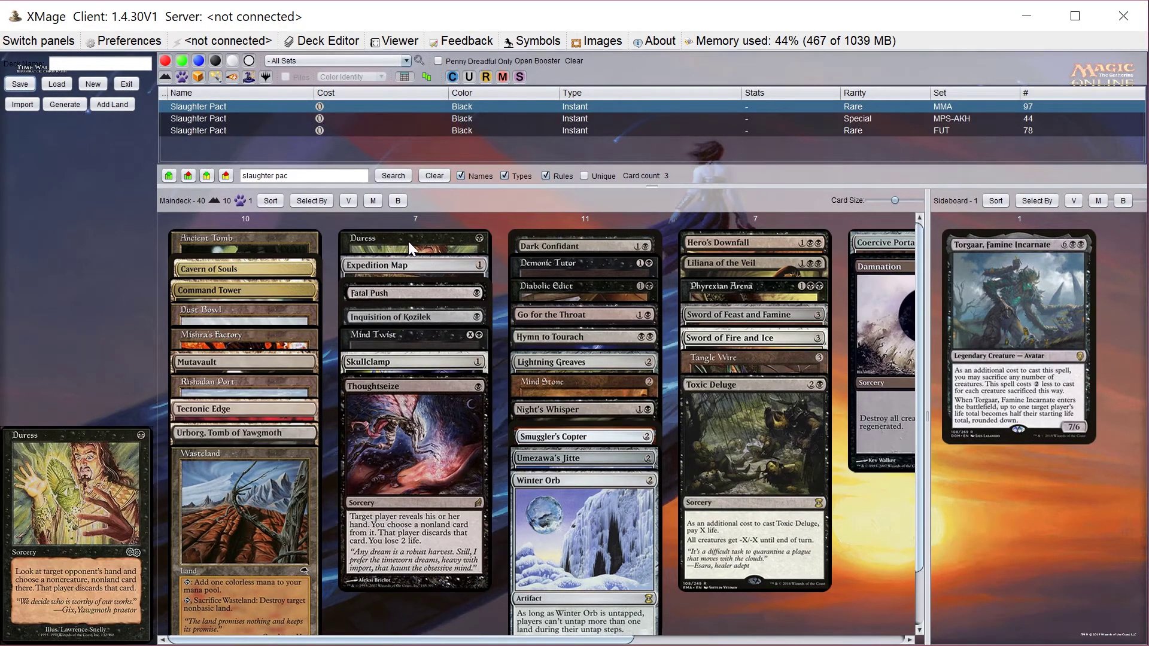
key(alt+Tab)
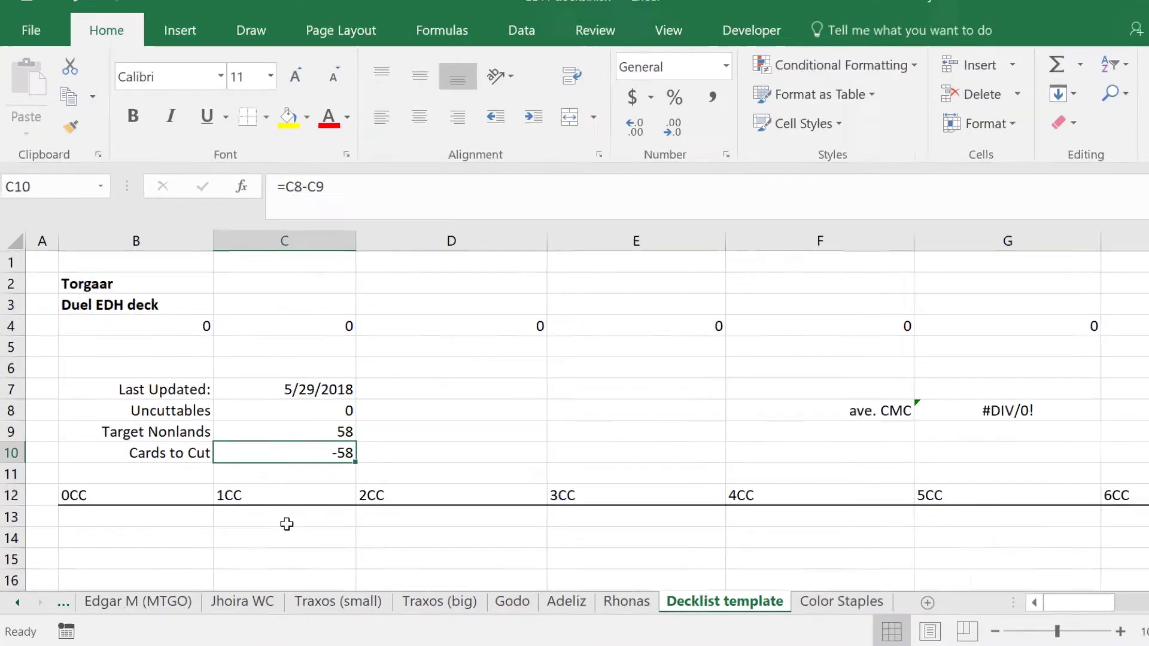
click(285, 524)
text(Duress)
key(Return)
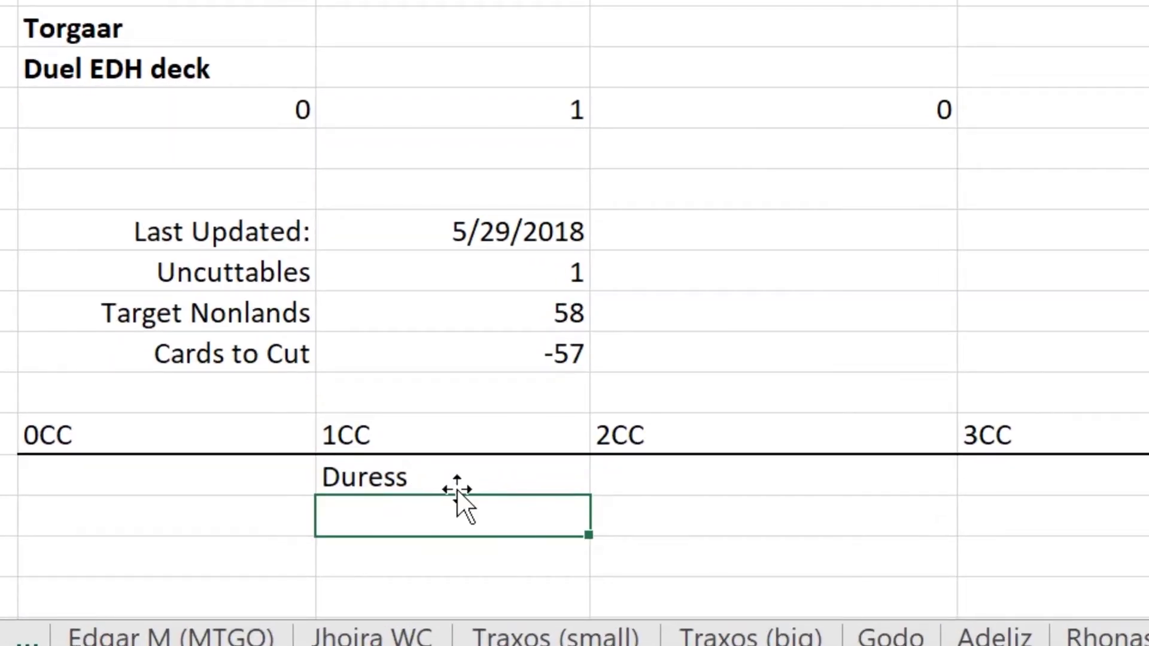
text(I)
key(BackSpace)
text(Thoughtseize)
key(Return)
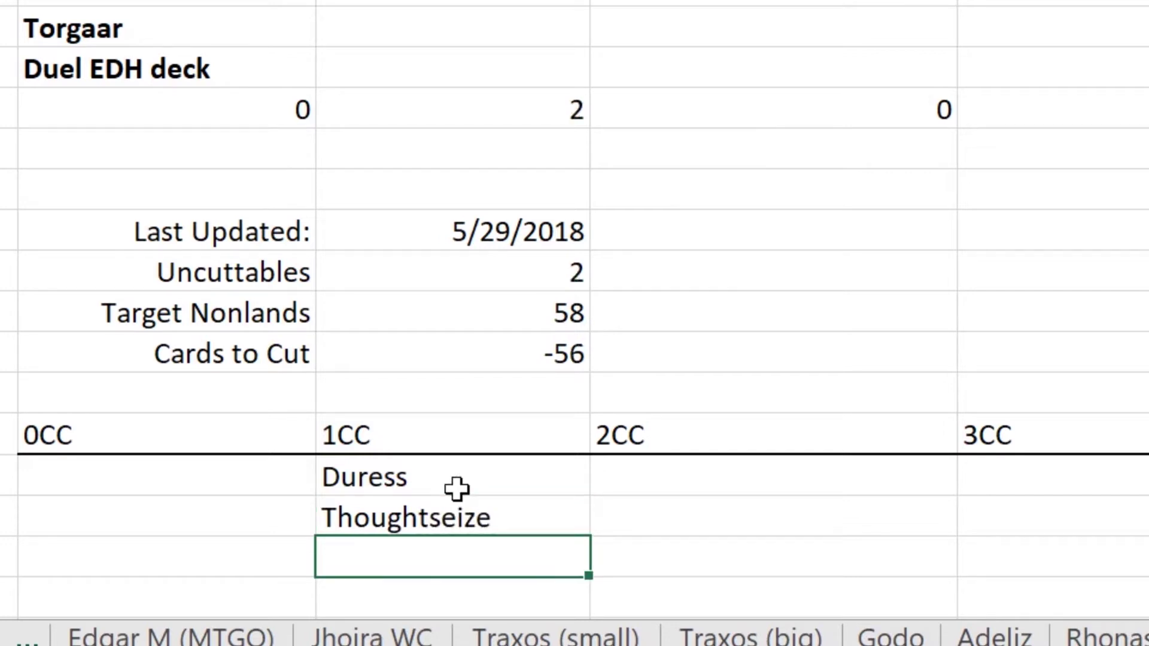
text(IoK)
key(Return)
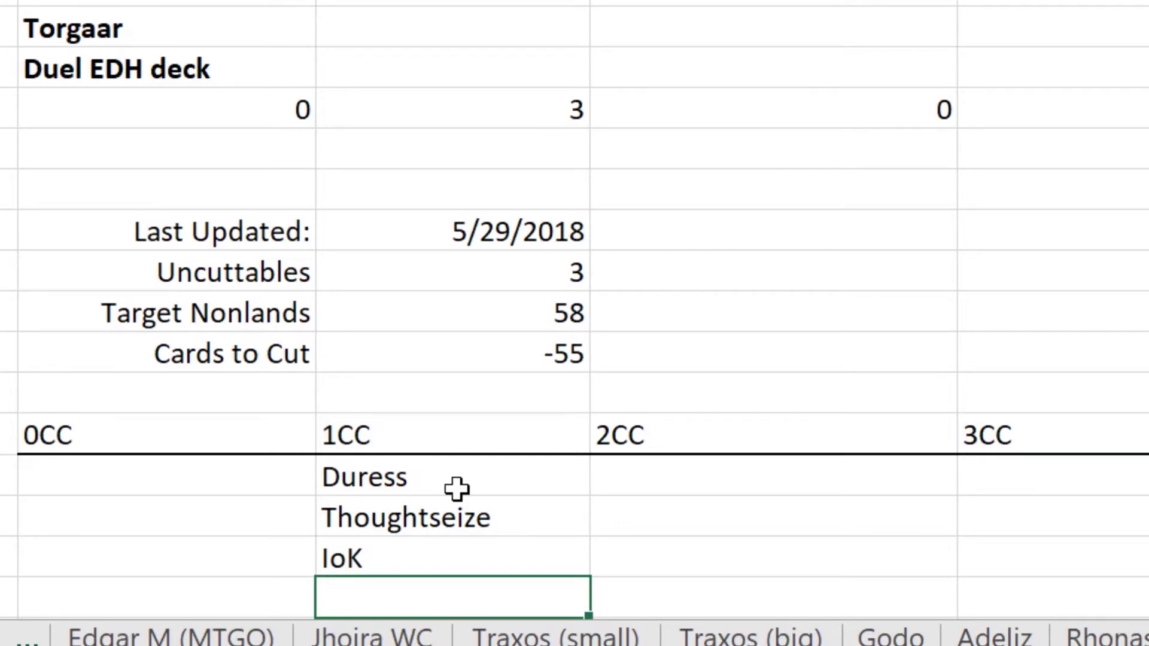
key(Up)
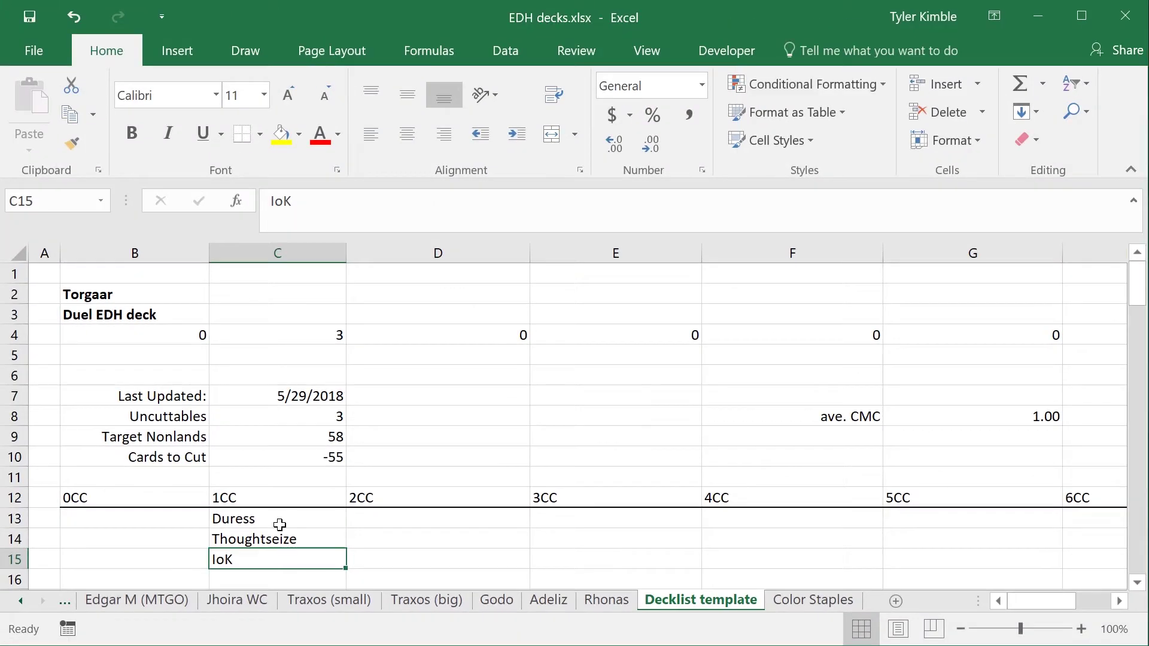
Step: Look over the deck in XMage and examine the Cards to Cut cell on the Decklist template sheet
key(alt+Tab)
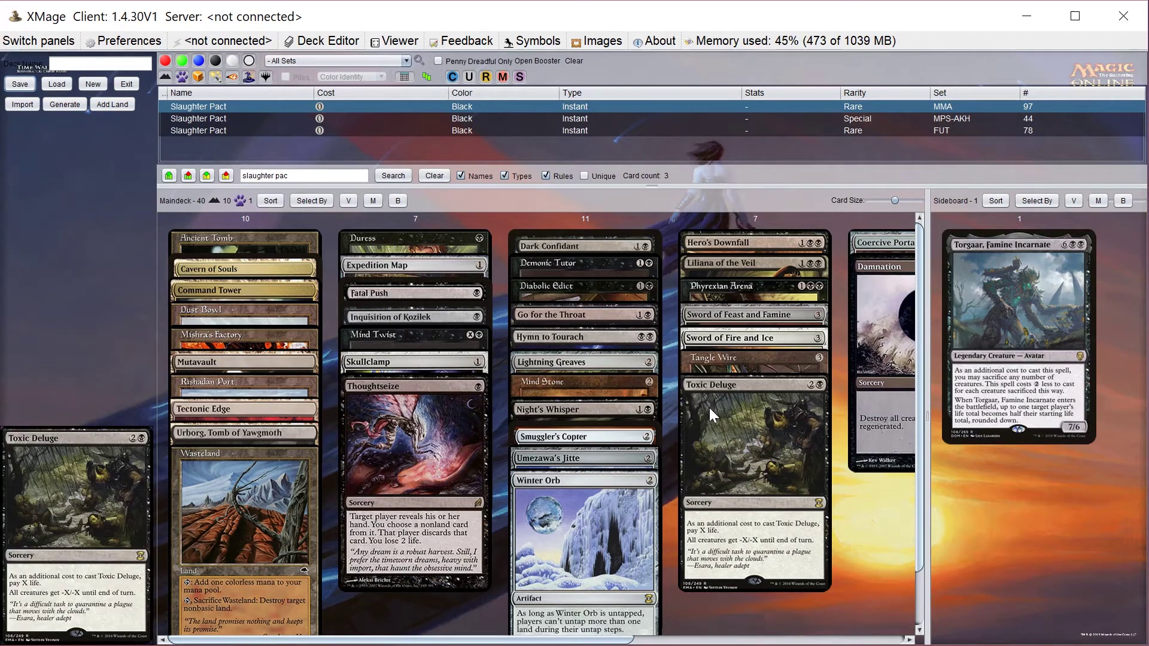
mouse_move(715, 408)
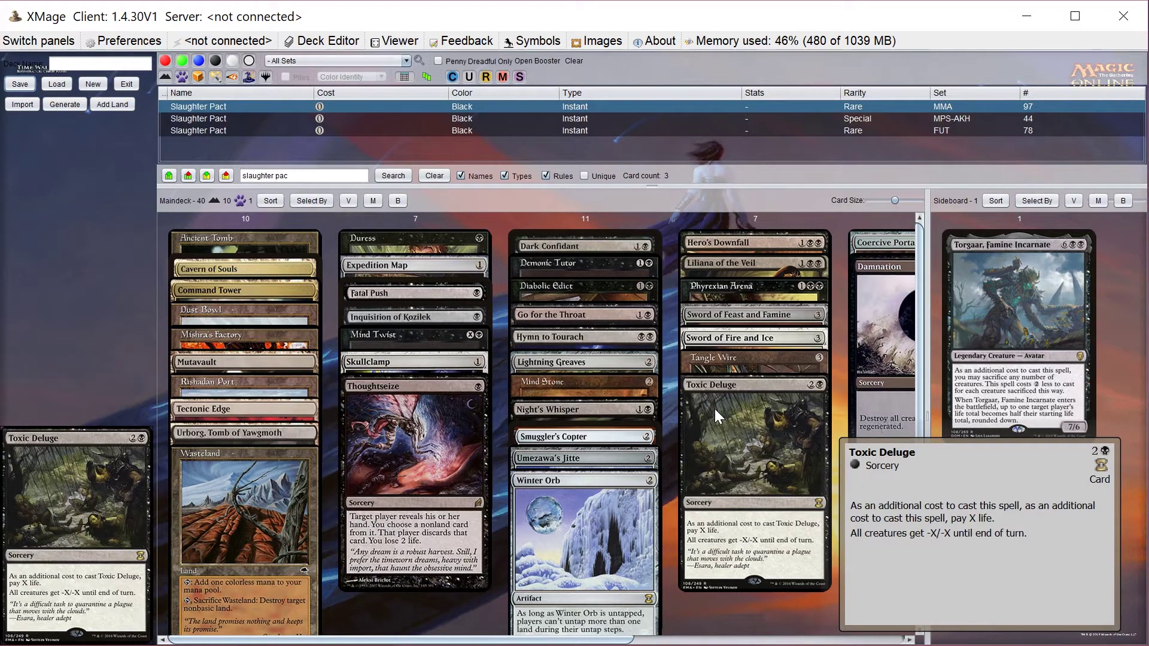
key(alt+Tab)
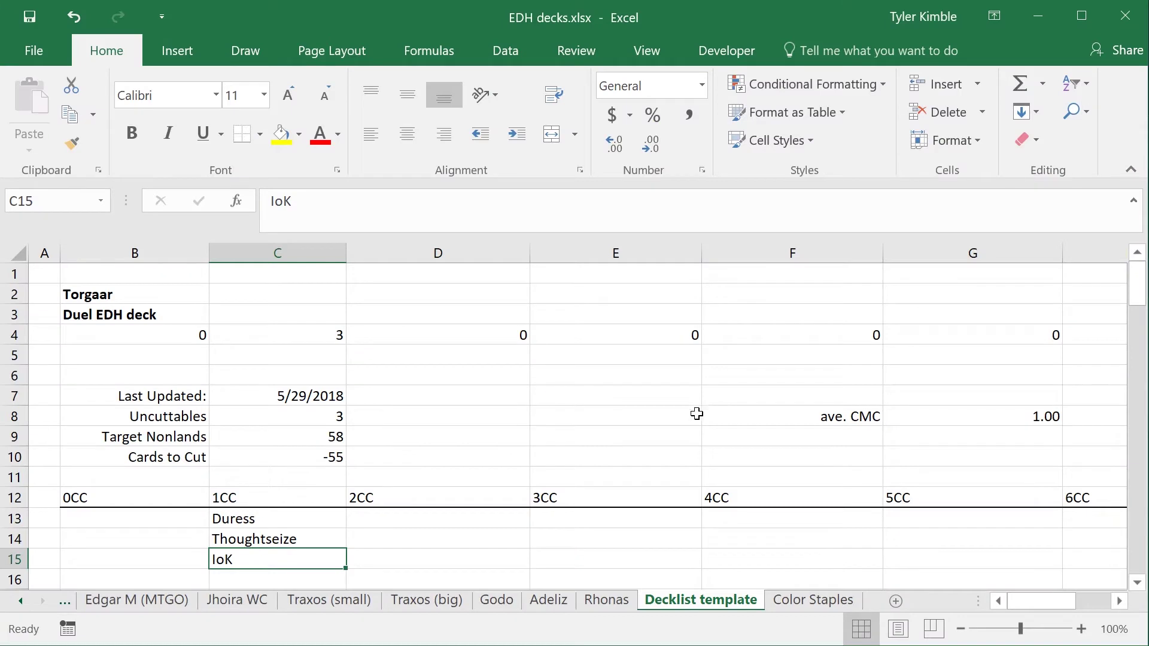
scroll(627, 404, down, 1)
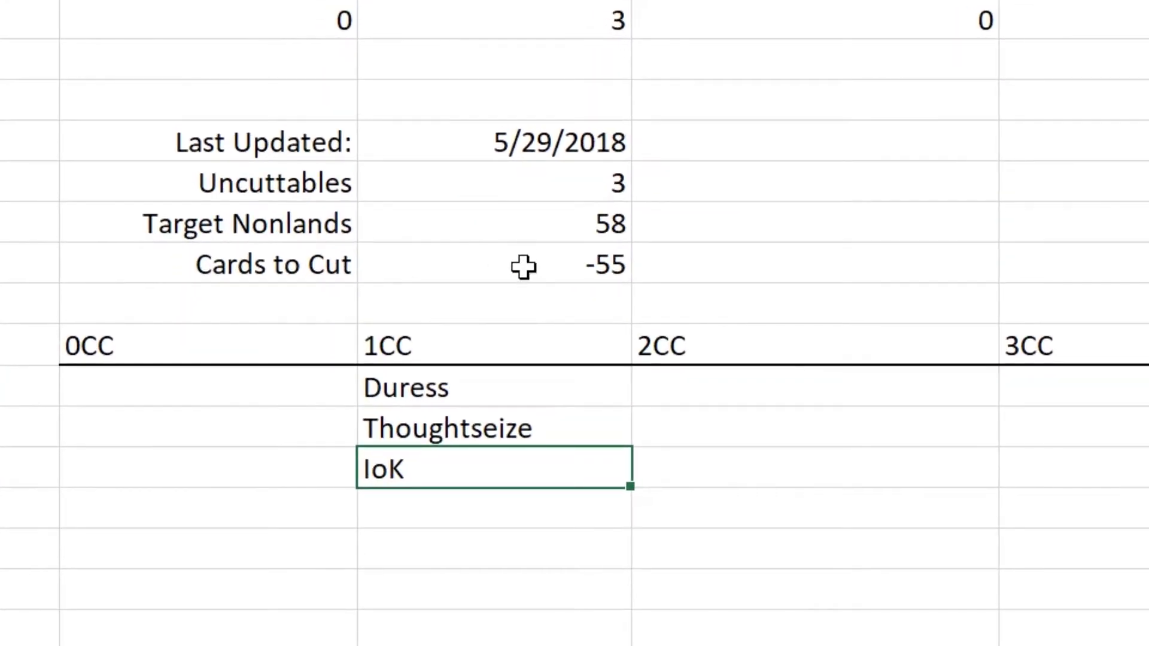
click(292, 398)
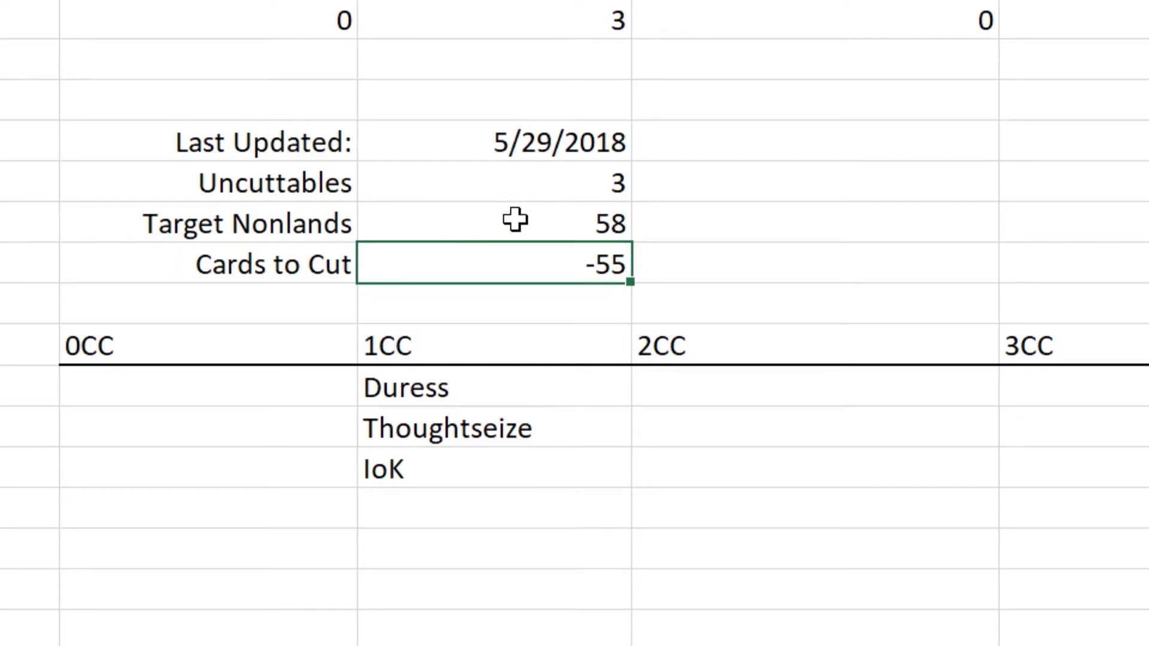
Step: Add Slaughter Pact back to the XMage main deck and list it under 0CC in the Excel decklist
key(alt+Tab)
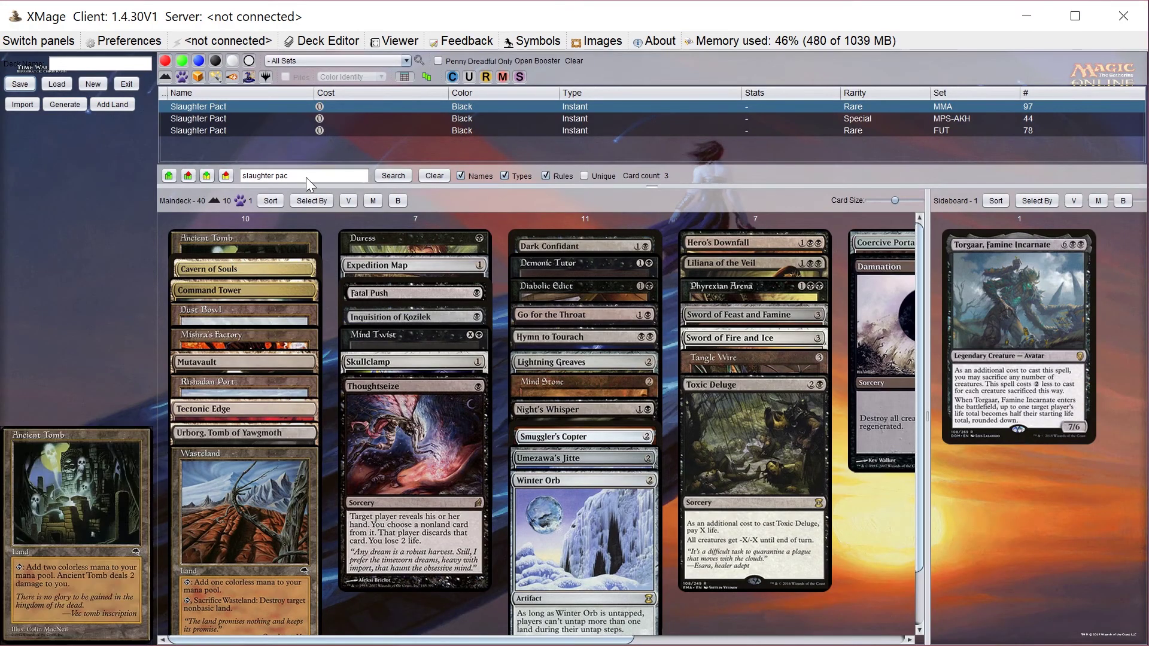
double_click(207, 106)
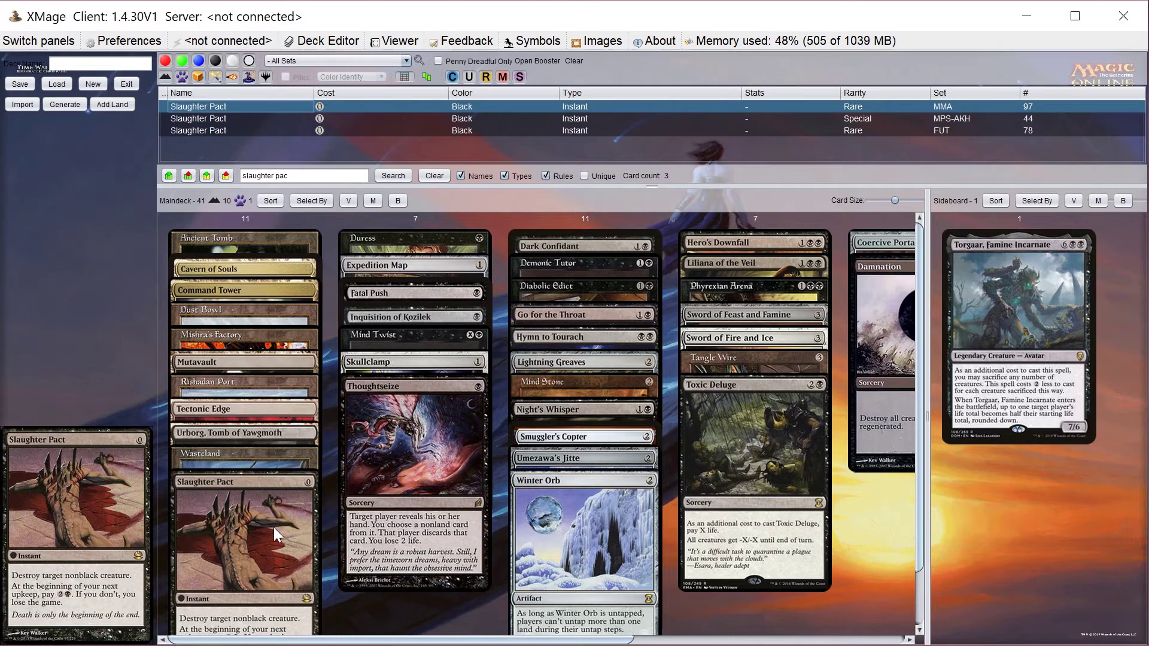
key(alt+Tab)
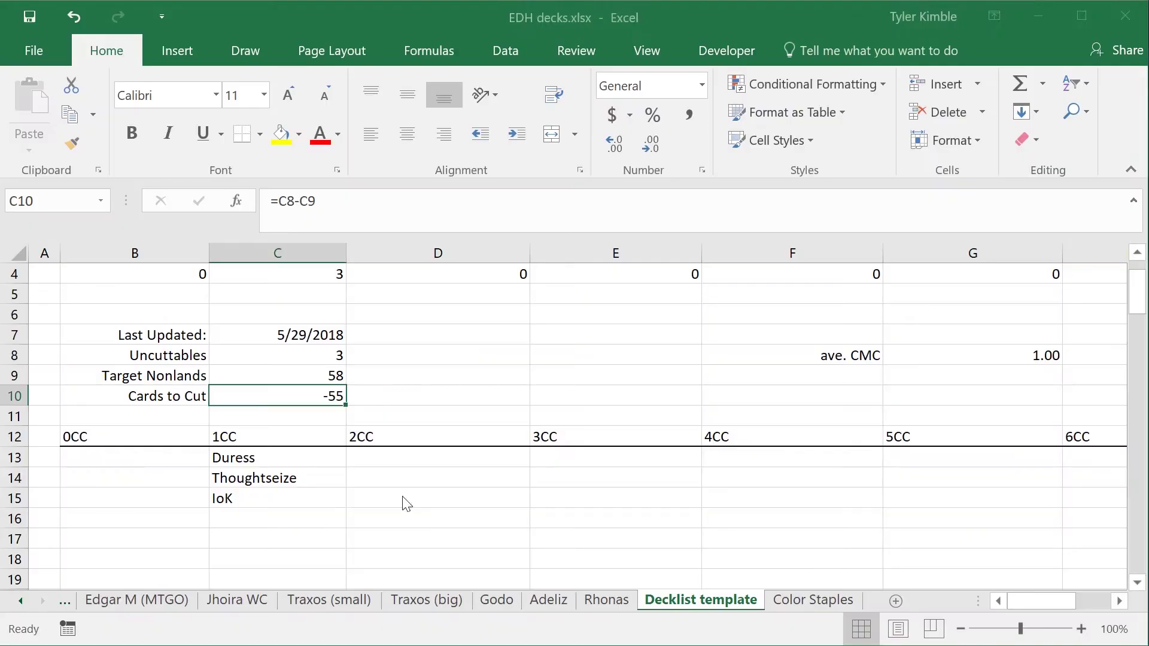
click(160, 460)
double_click(162, 460)
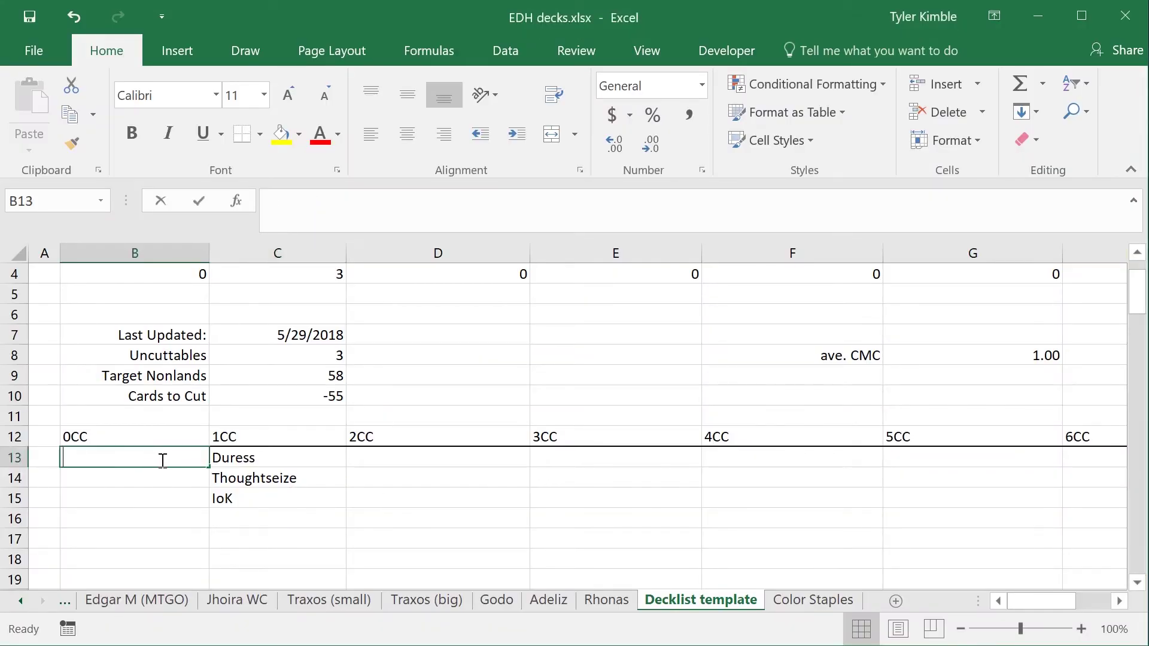
text(Sa)
text(laughter)
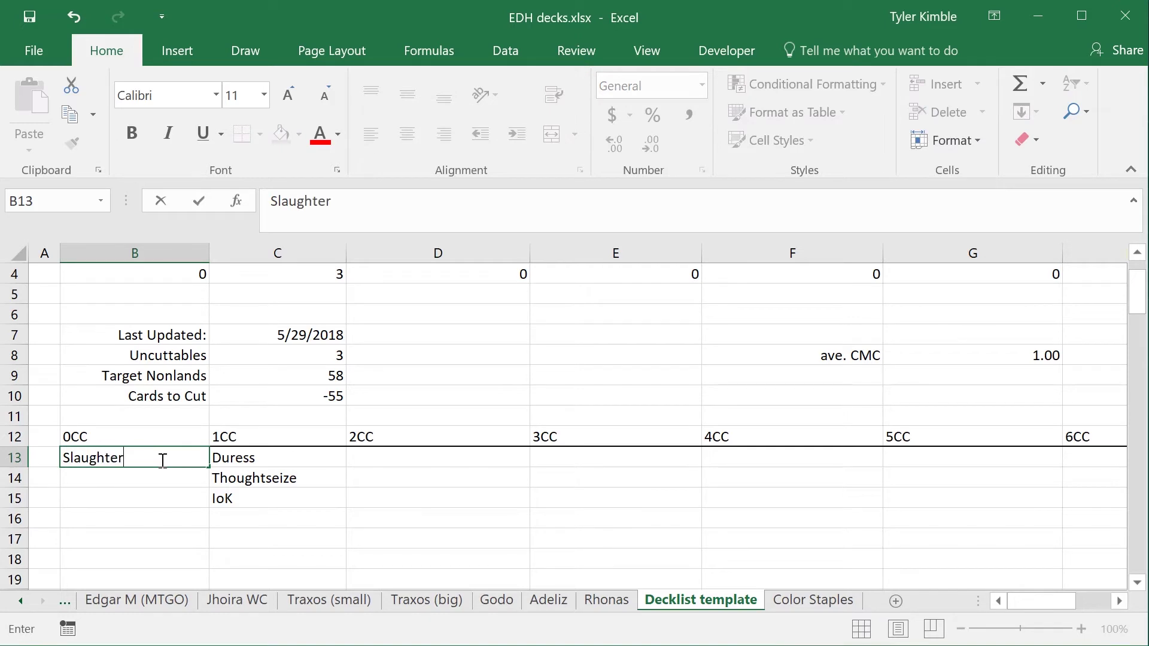
text( Pact)
key(Return)
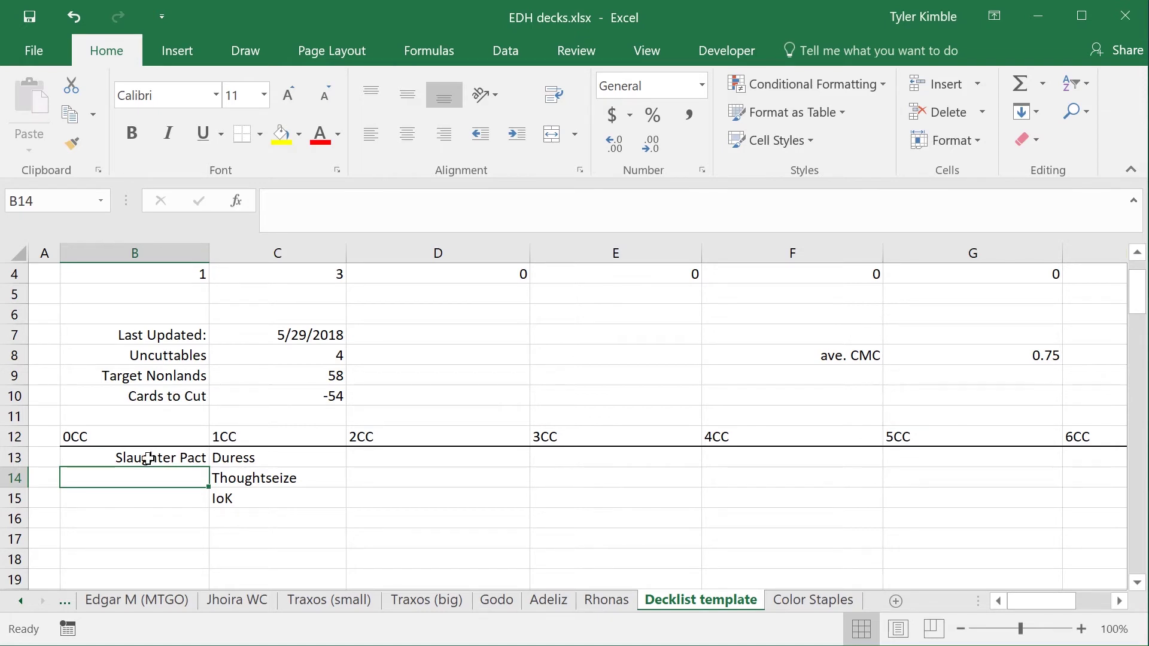
Step: Move Slaughter Pact from the 0CC column to the first cell under "Last few cuts:"
drag(142, 459, 900, 525)
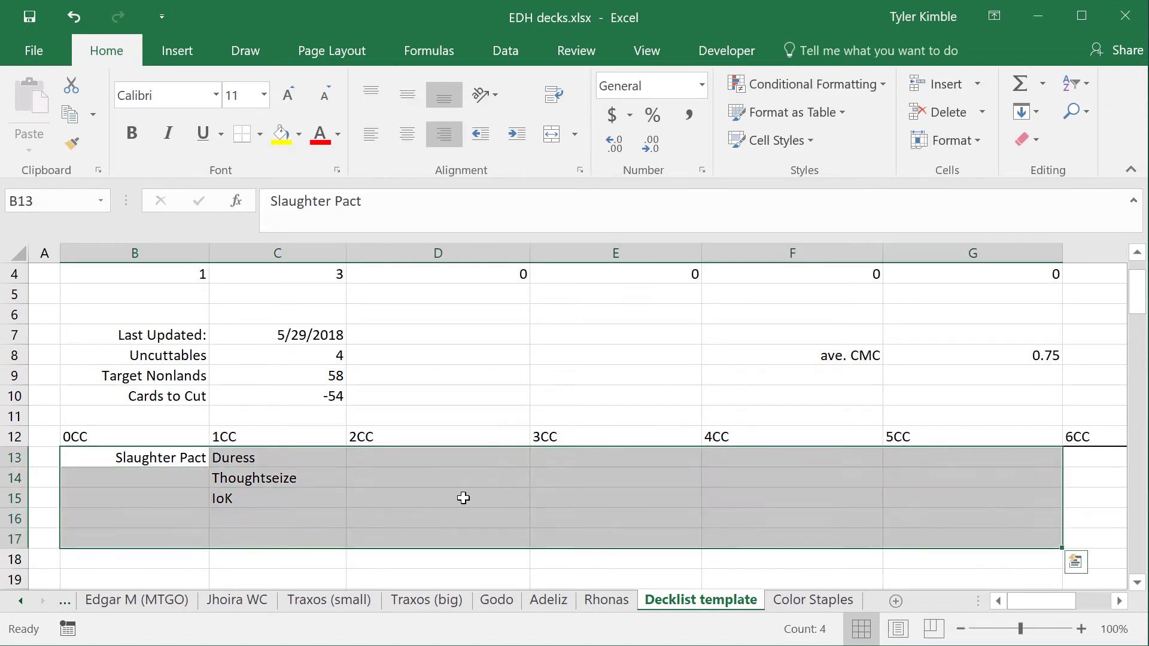
click(241, 461)
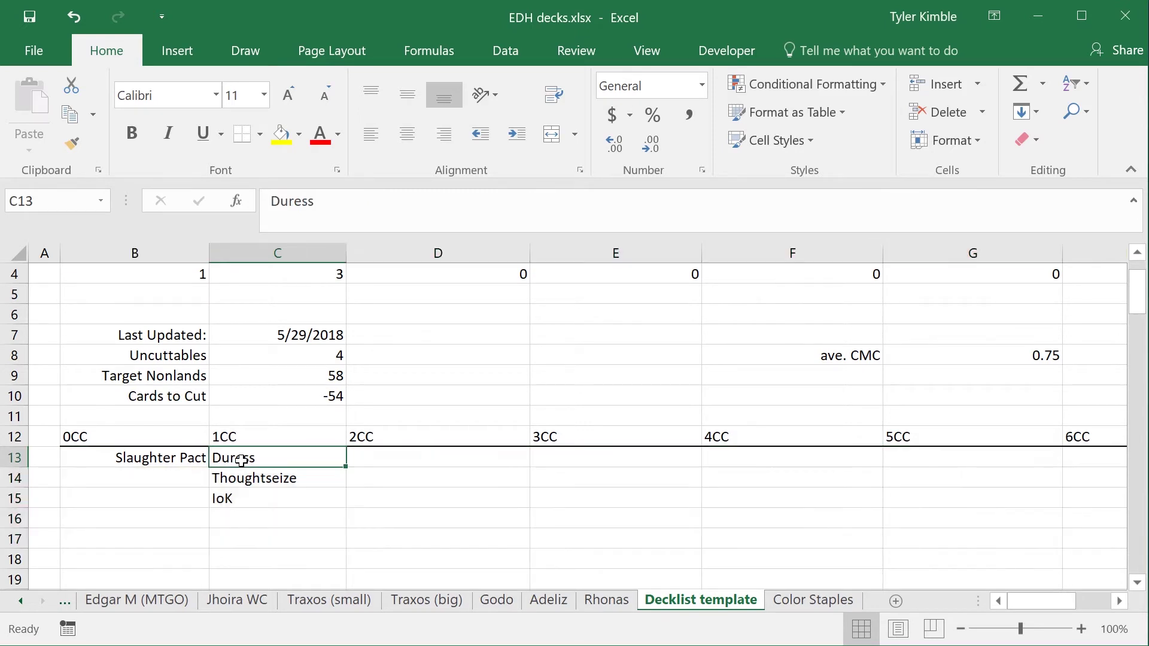
click(142, 458)
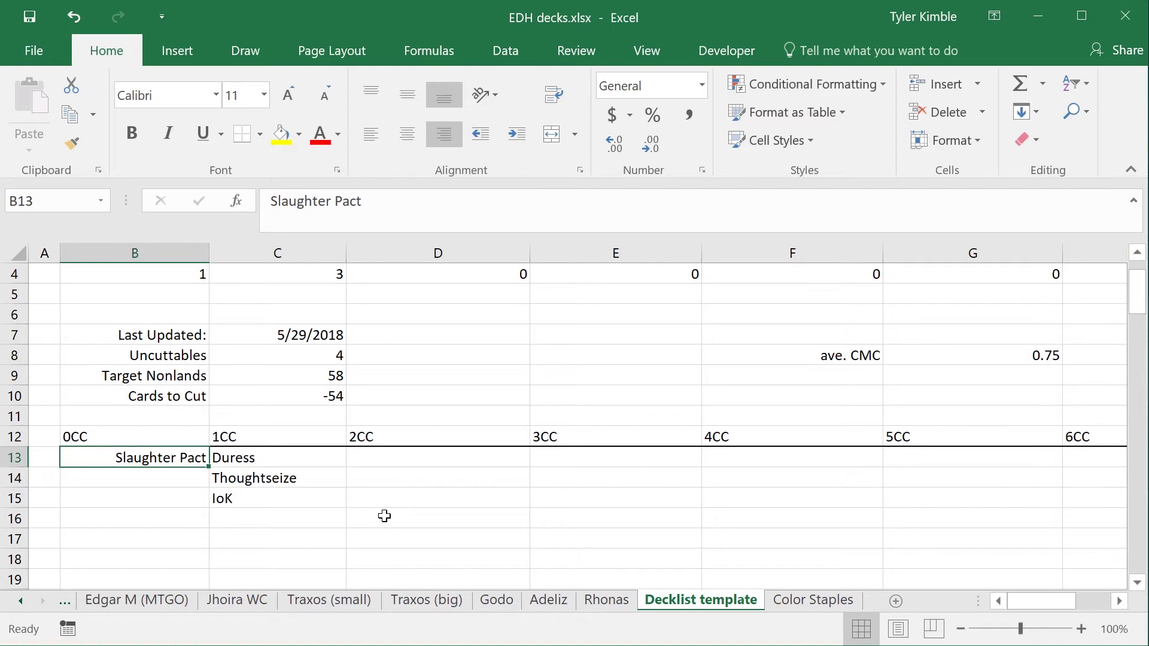
key(ctrl+c)
scroll(371, 512, down, 12)
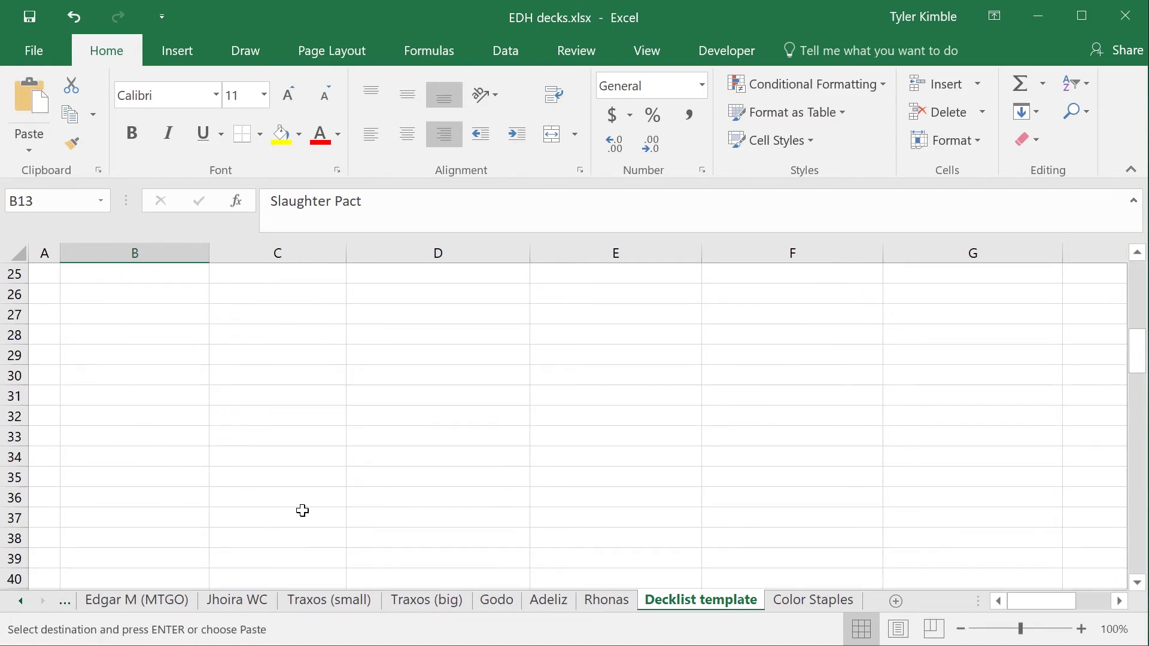
click(128, 538)
key(Return)
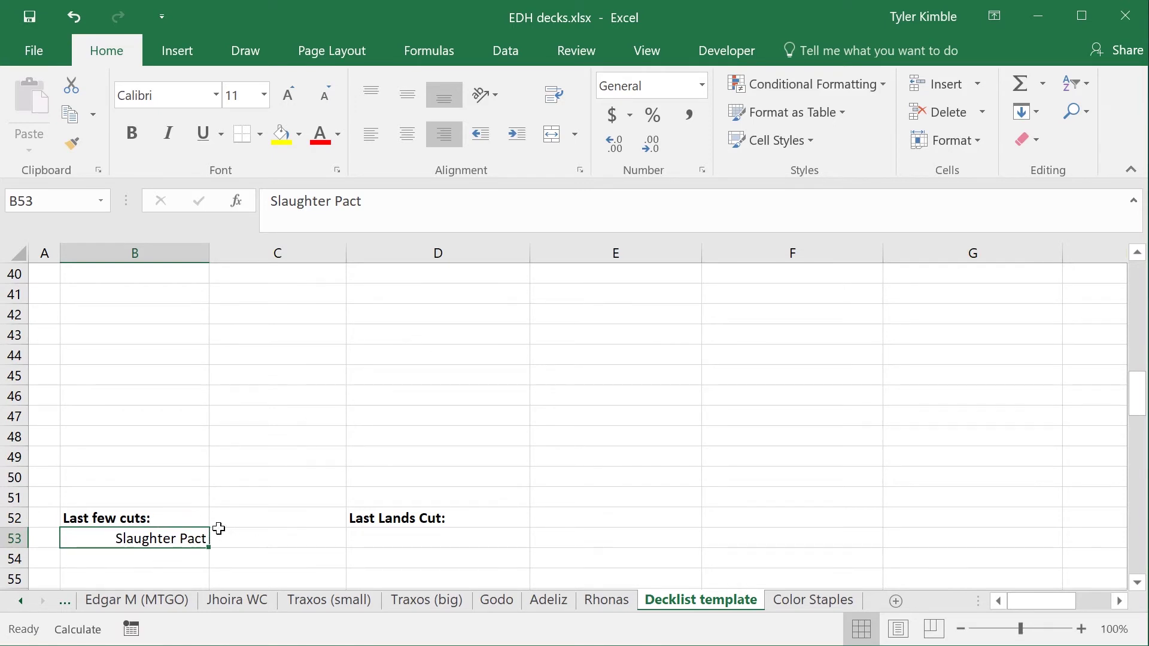
Step: Check the Uncuttables and Target Nonlands values, then switch to XMage and save the deck
scroll(278, 428, up, 12)
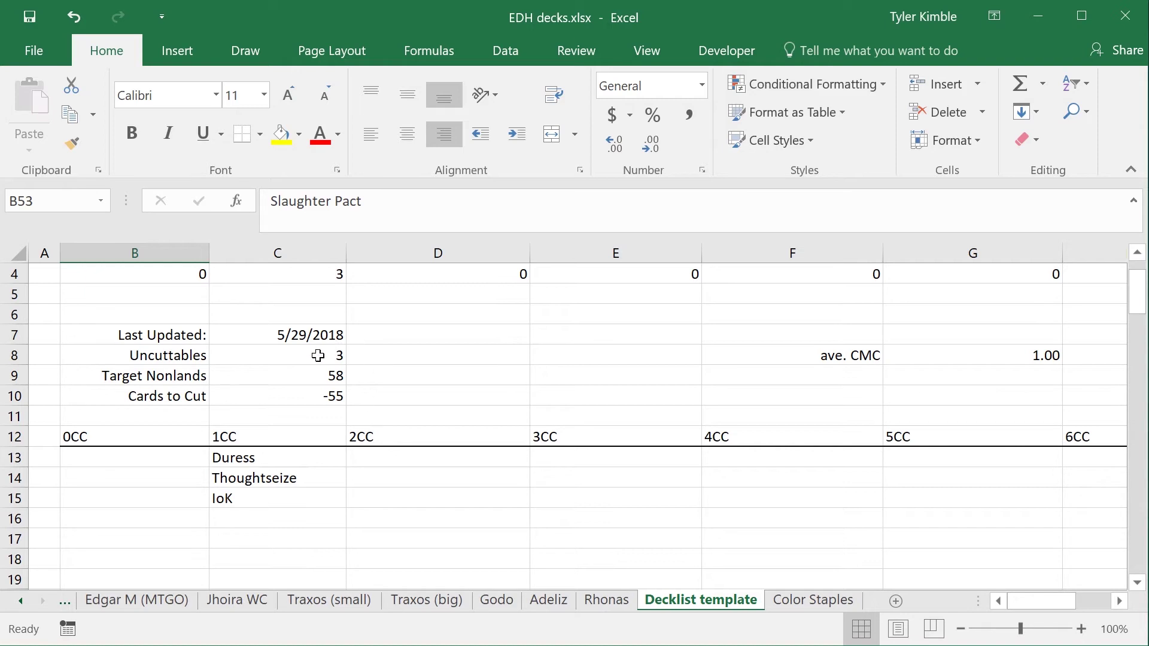
drag(315, 356, 326, 371)
click(395, 371)
key(alt+Tab)
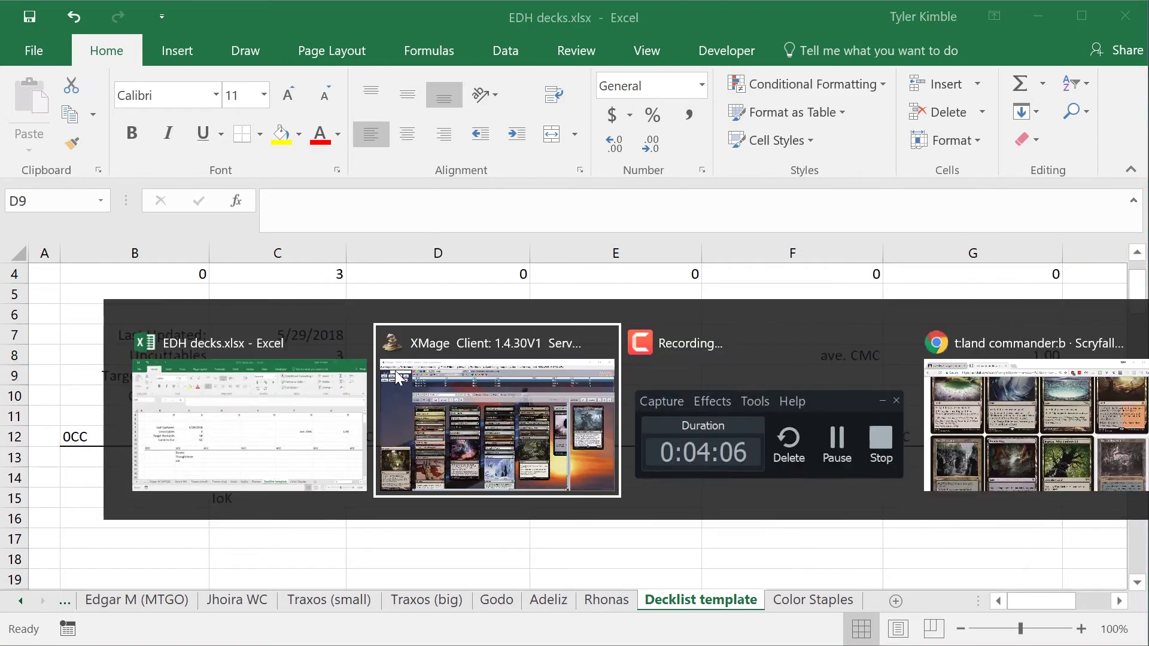
click(19, 83)
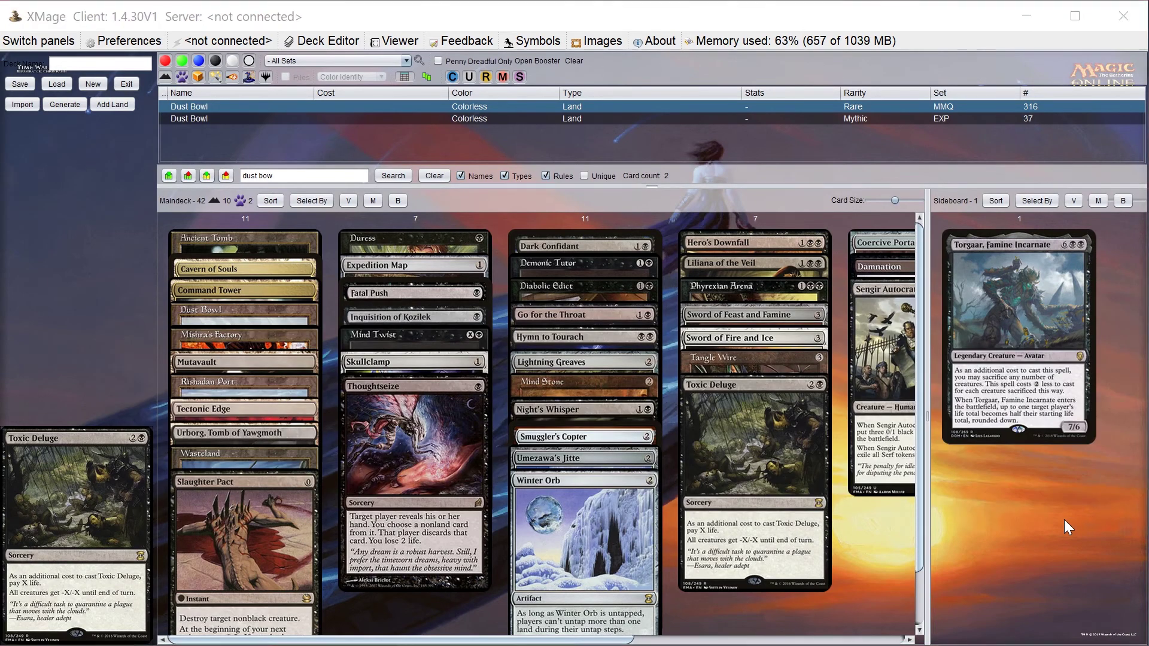
Step: Compare the Excel 1CC list with the one-mana cards in XMage and remove Expedition Map from the main deck
key(alt+Tab)
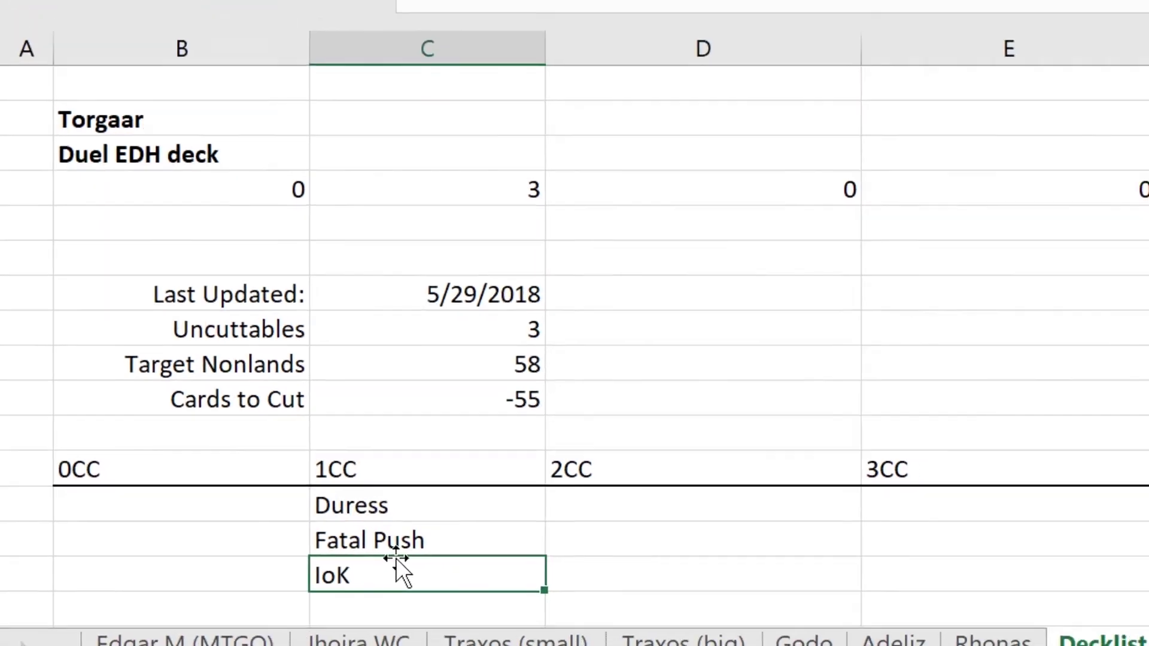
key(alt+Tab)
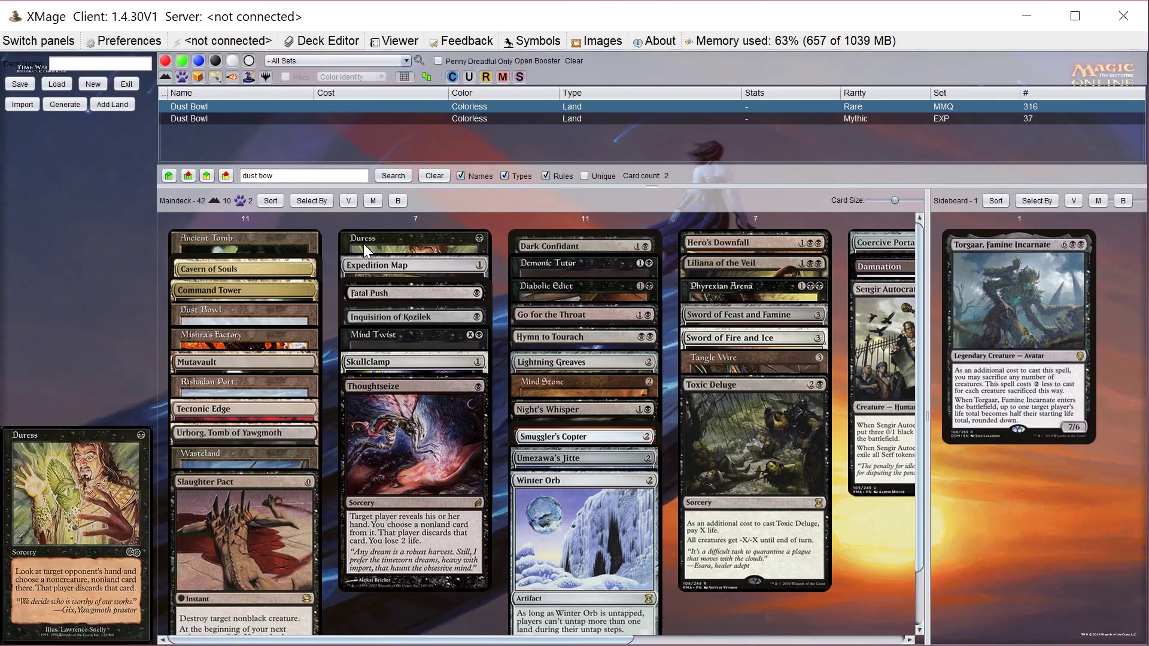
double_click(354, 260)
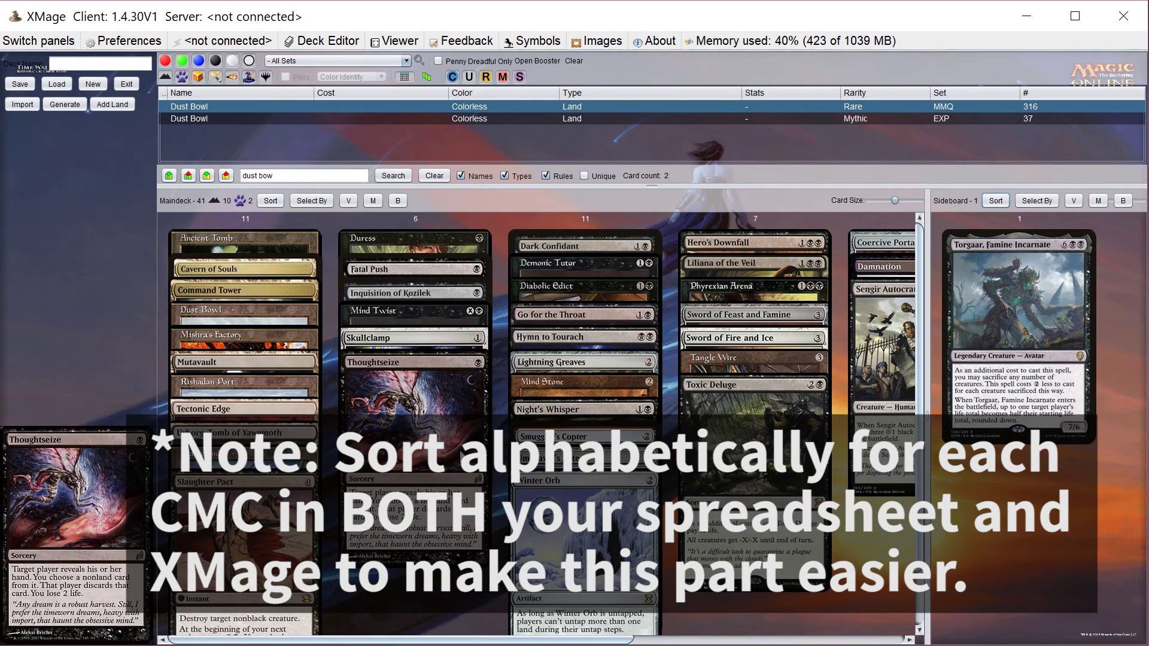
Step: Review the land cards and remove Dust Bowl from the main deck
mouse_move(464, 456)
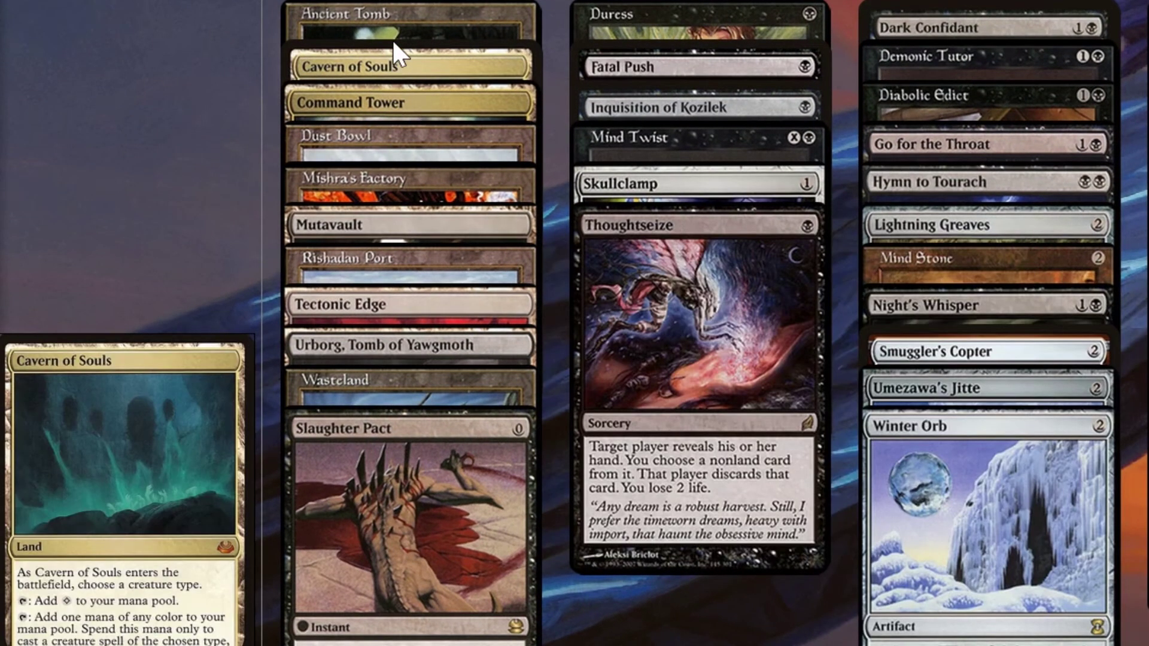
mouse_move(392, 41)
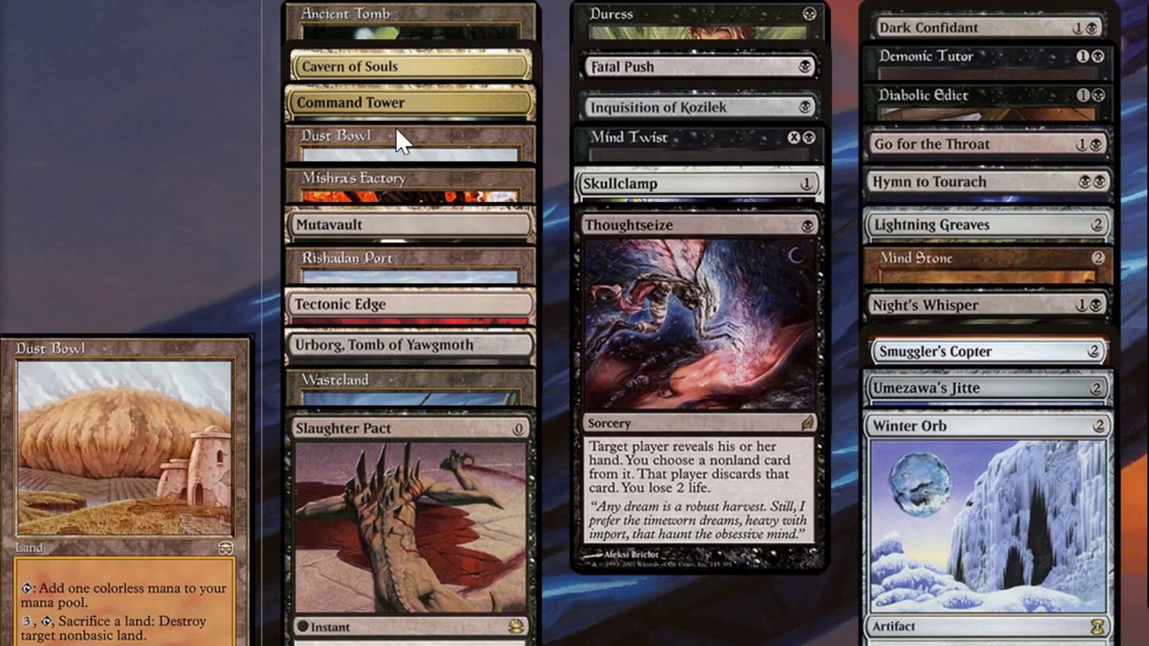
mouse_move(403, 141)
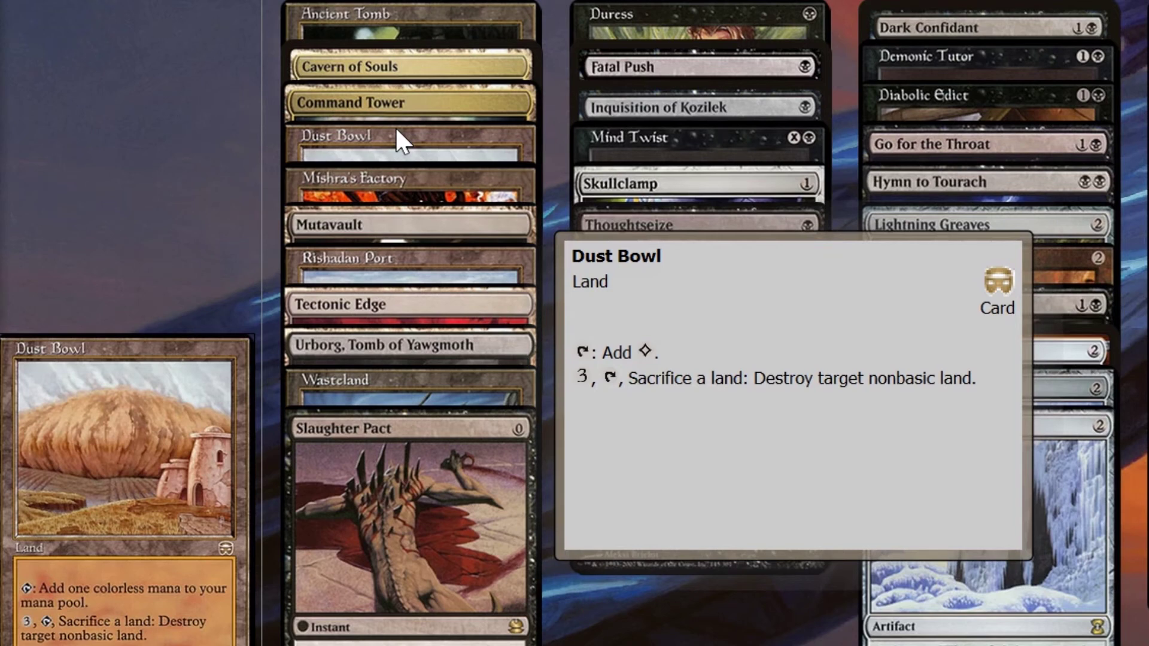
double_click(339, 130)
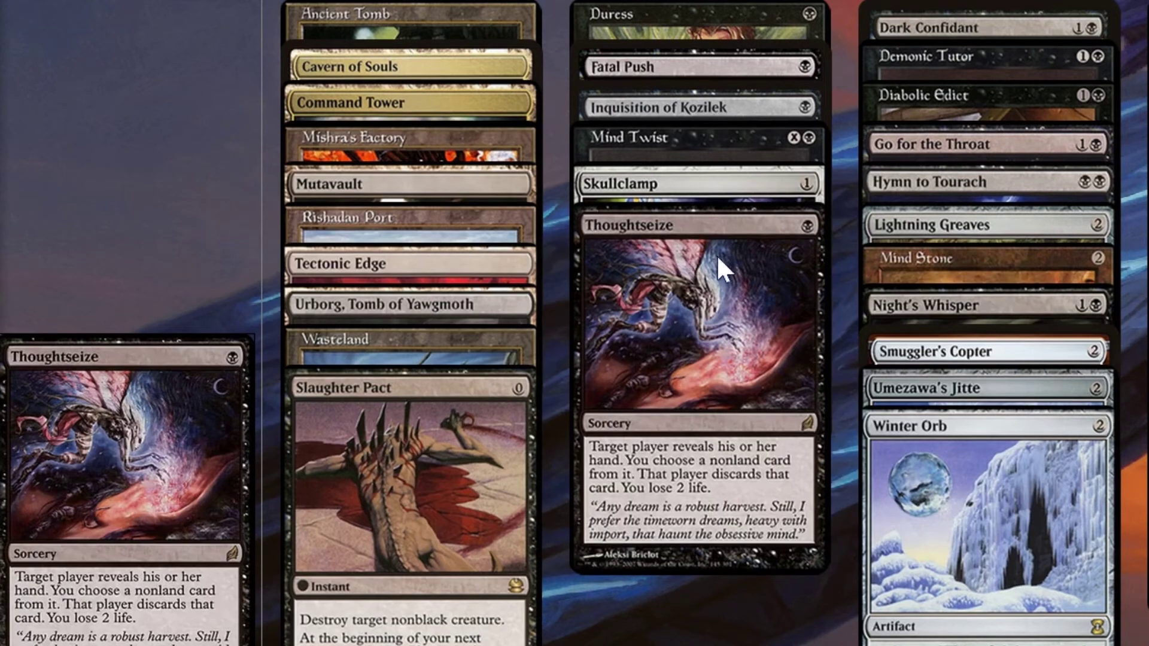
Step: Search the card database for "swamp" and limit the sets to Dominaria Block
mouse_move(724, 262)
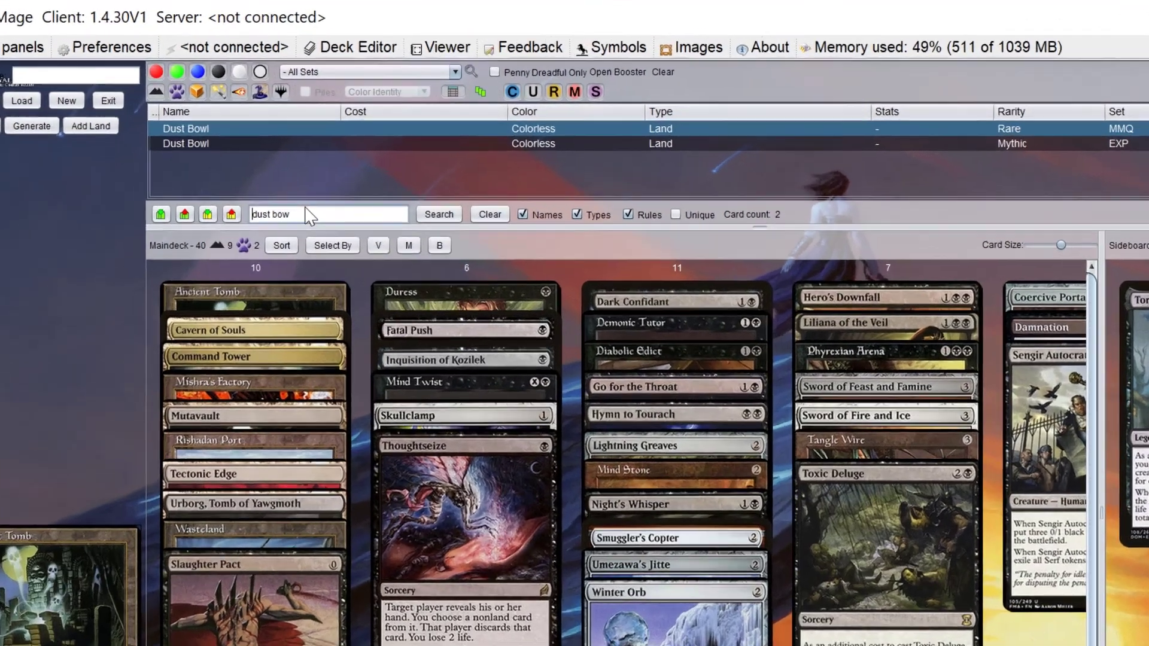
triple_click(309, 215)
text(sw)
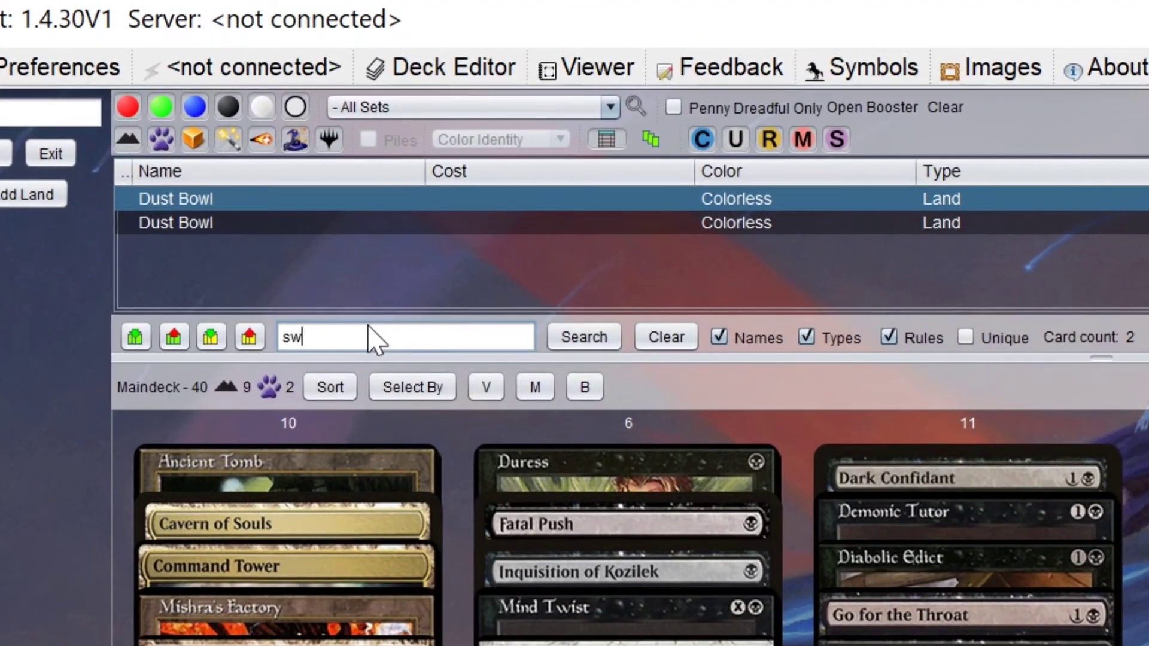
text(amp)
key(Return)
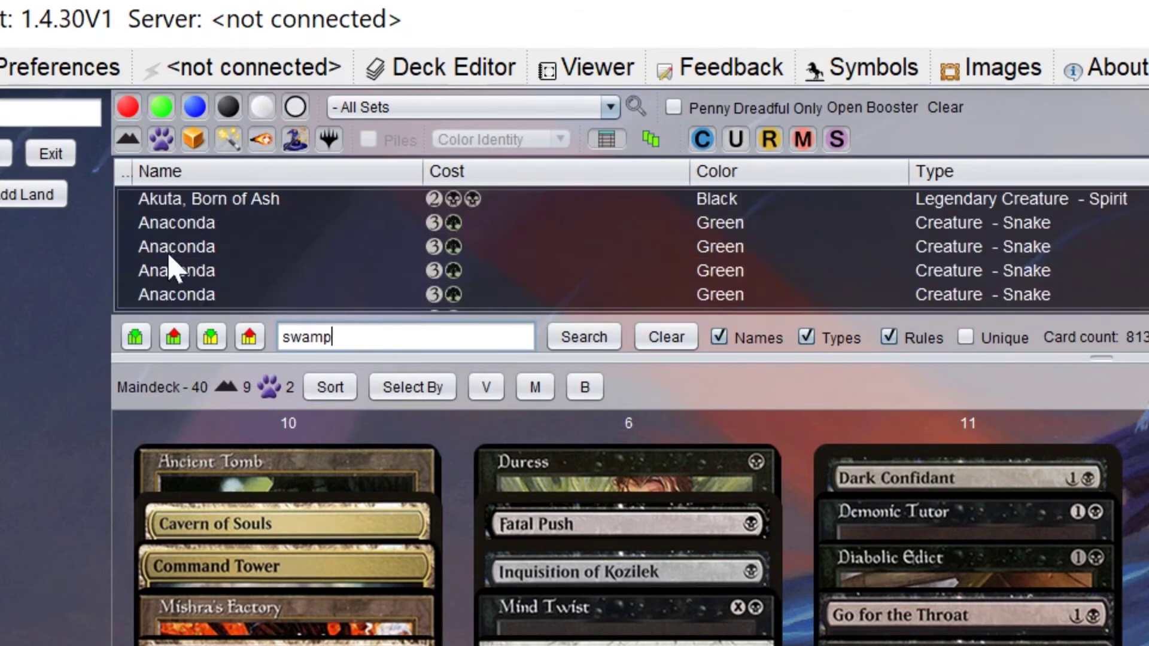
click(191, 227)
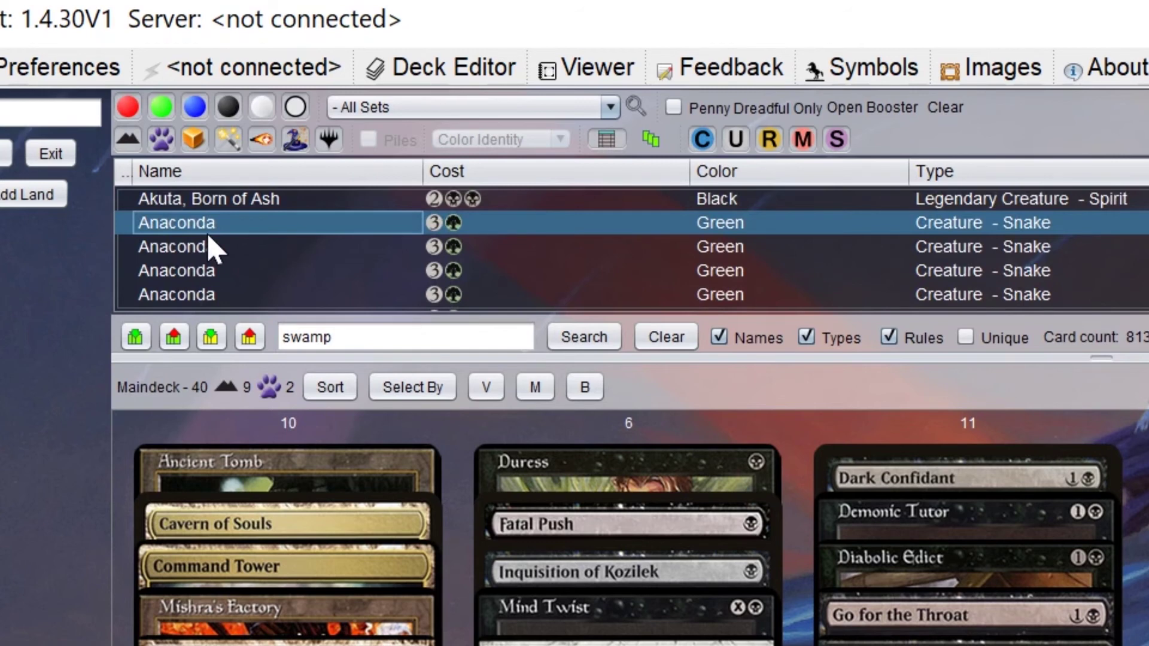
scroll(212, 246, down, 20)
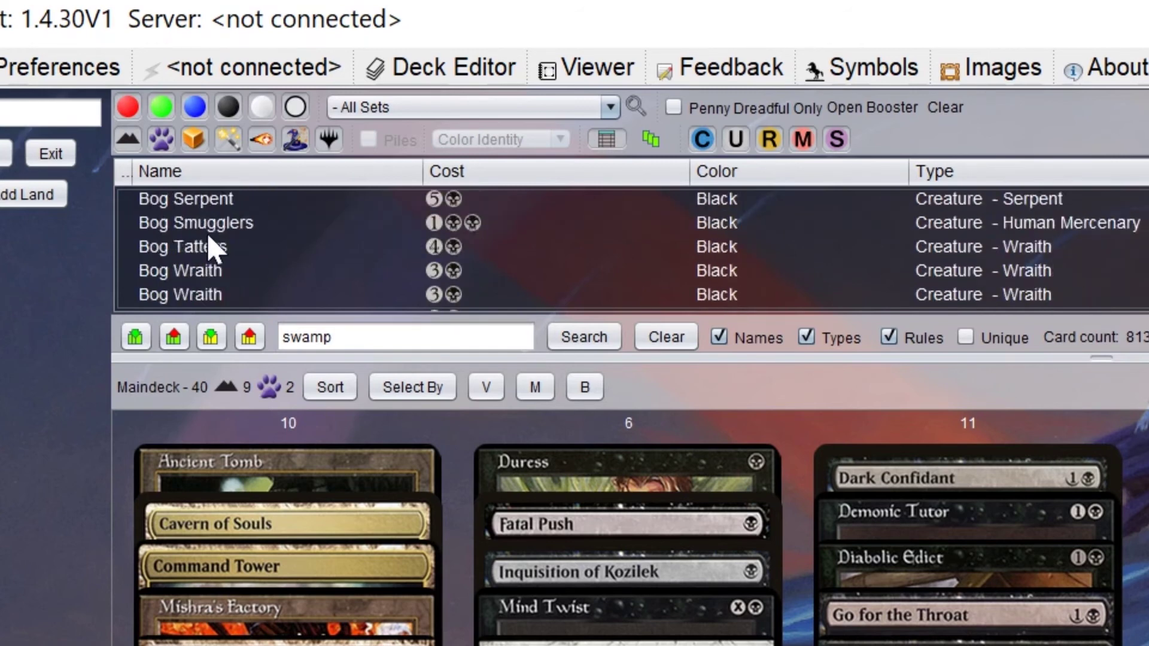
scroll(249, 255, up, 3)
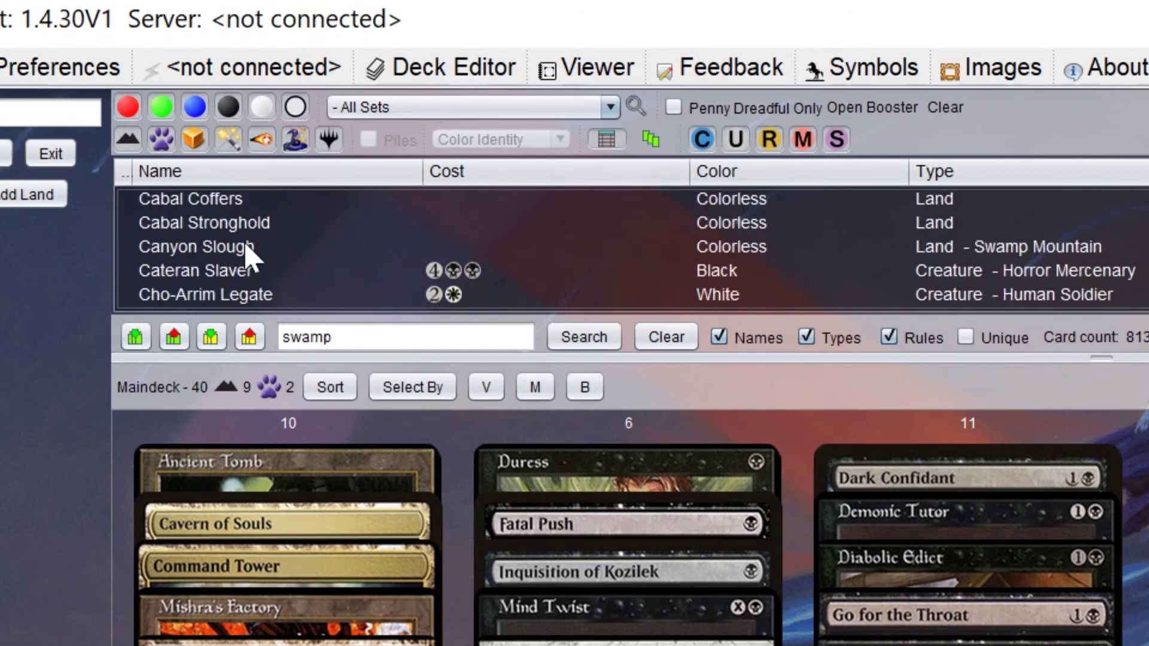
click(400, 102)
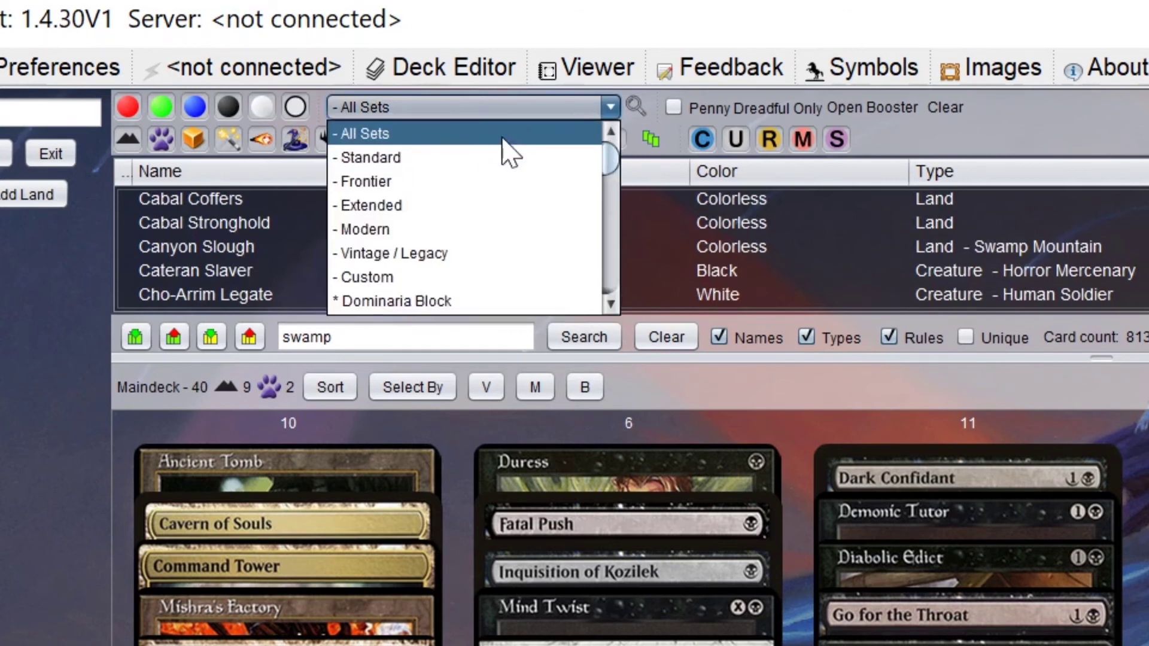
click(426, 304)
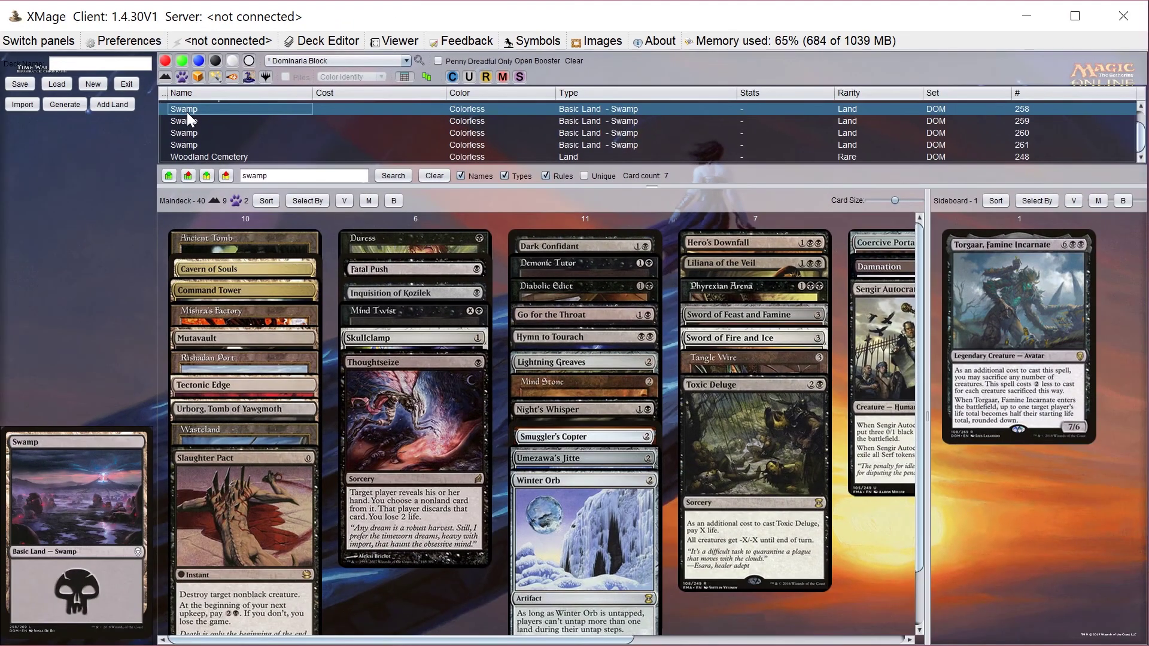
Step: Add four copies of the Dominaria basic land Swamp to the main deck
double_click(186, 113)
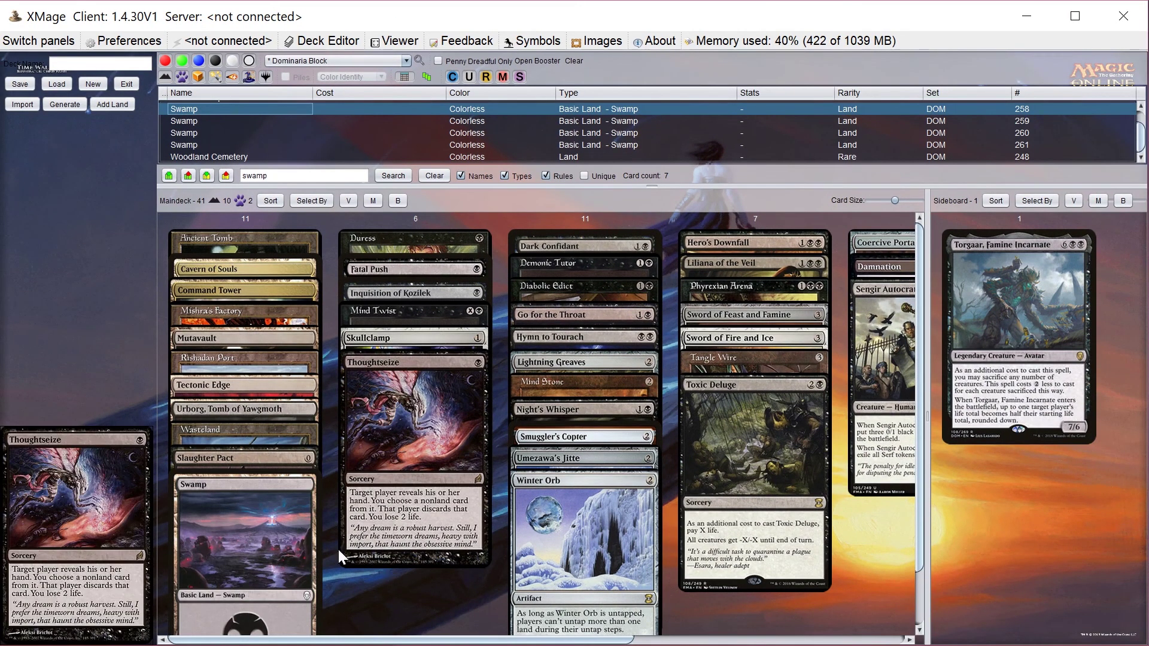
double_click(193, 109)
double_click(192, 109)
double_click(192, 109)
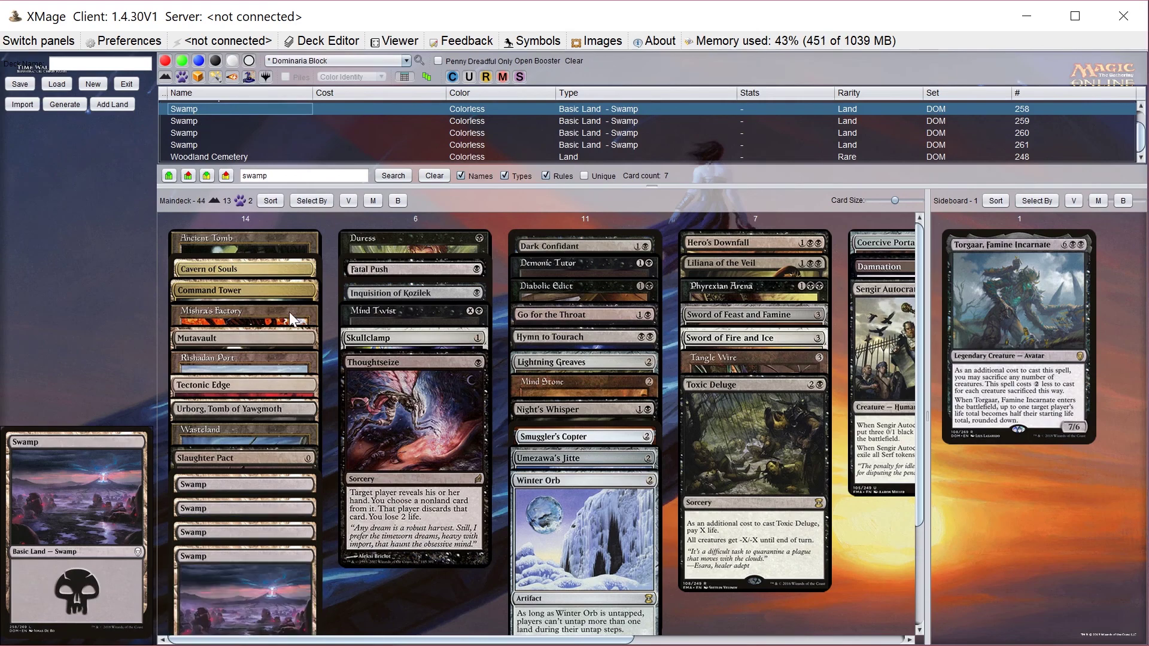